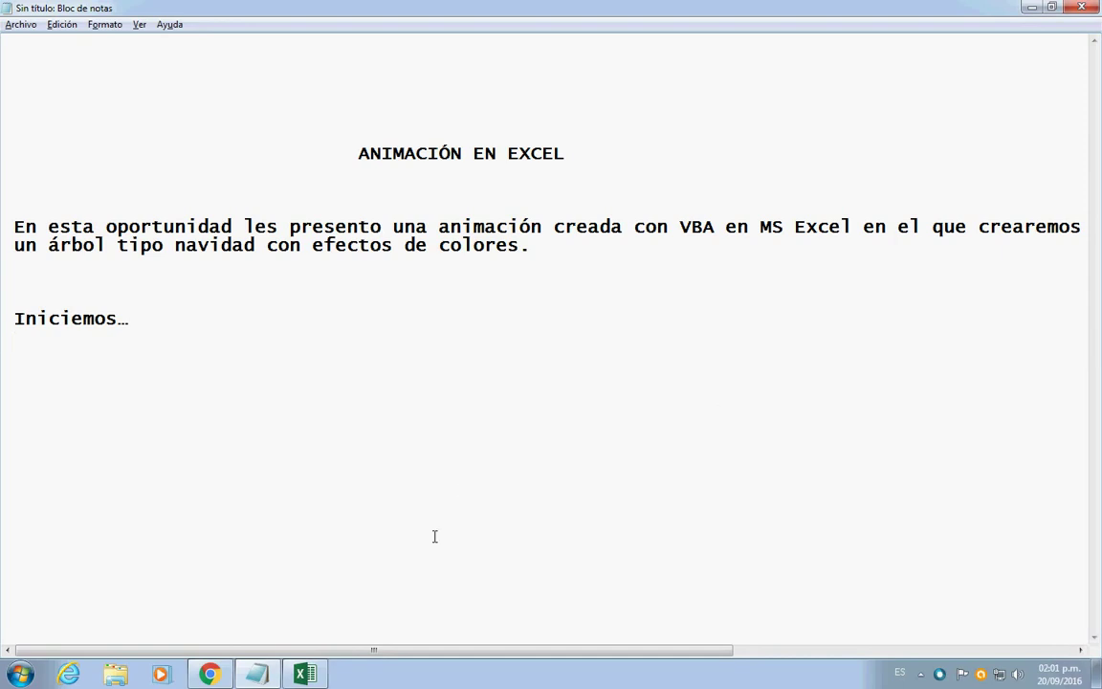
- Leave the 'ANIMACIÓN EN EXCEL' Notepad note and bring up the blank Libro1 workbook
click(308, 674)
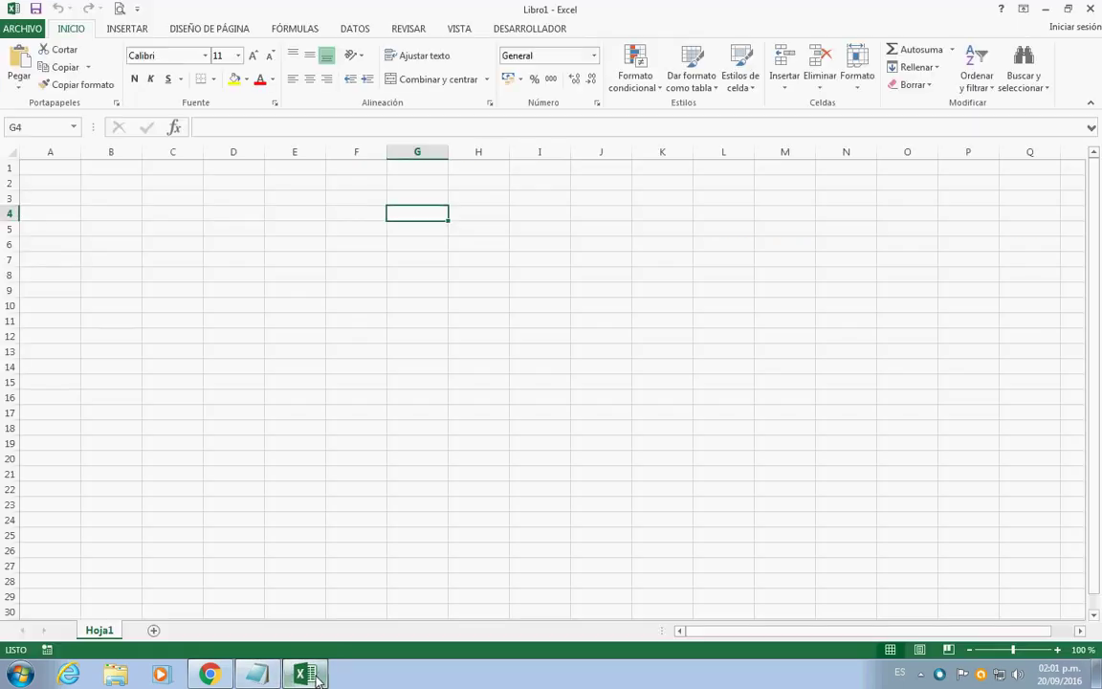
- Widen column B to about 56 and show the DESARROLLADOR tab
click(352, 366)
drag(148, 163, 390, 228)
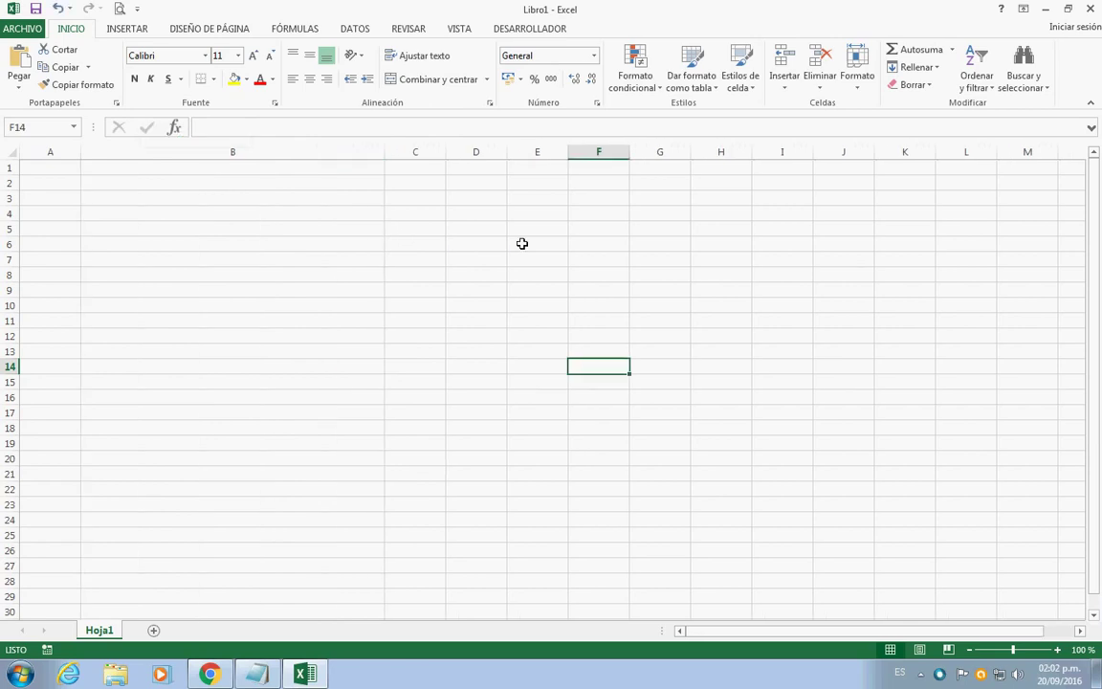
click(525, 29)
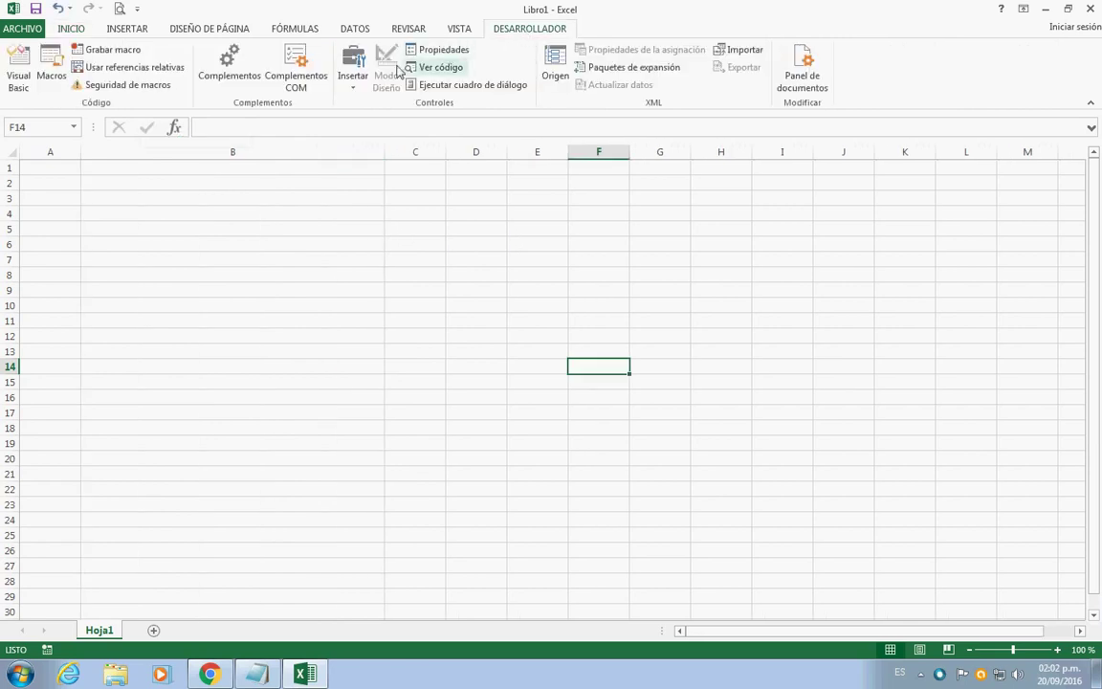
- Insert a module declaring Public Declare Sub Sleep Lib "kernel32" (ByVal dwMilliseconds As Long)
click(18, 84)
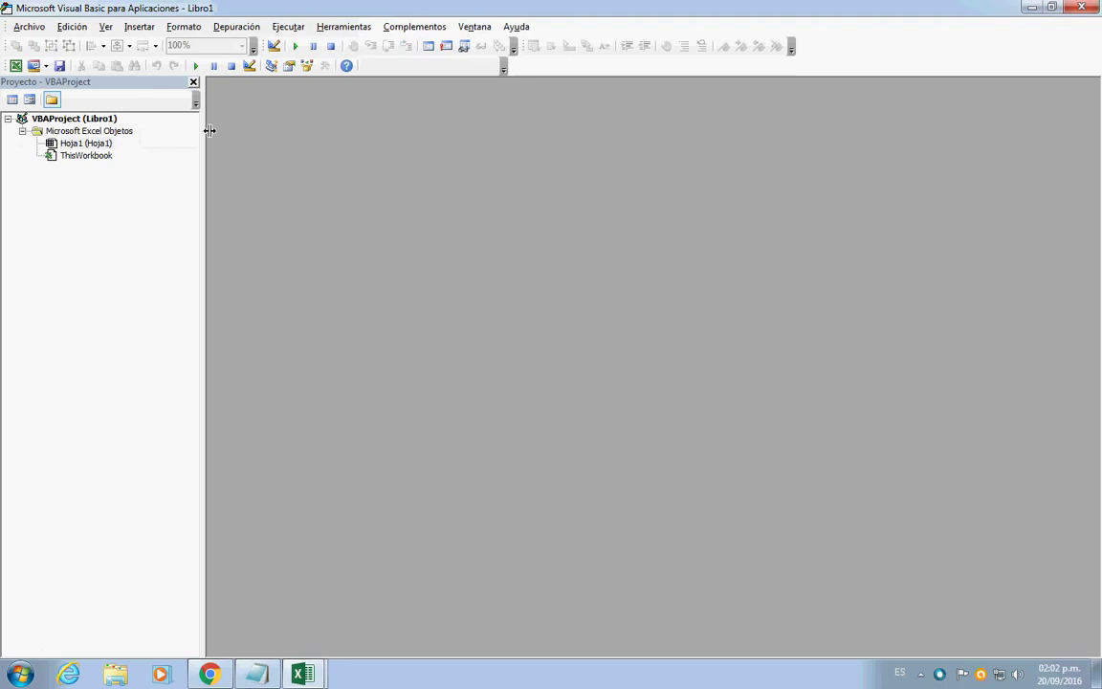
click(46, 67)
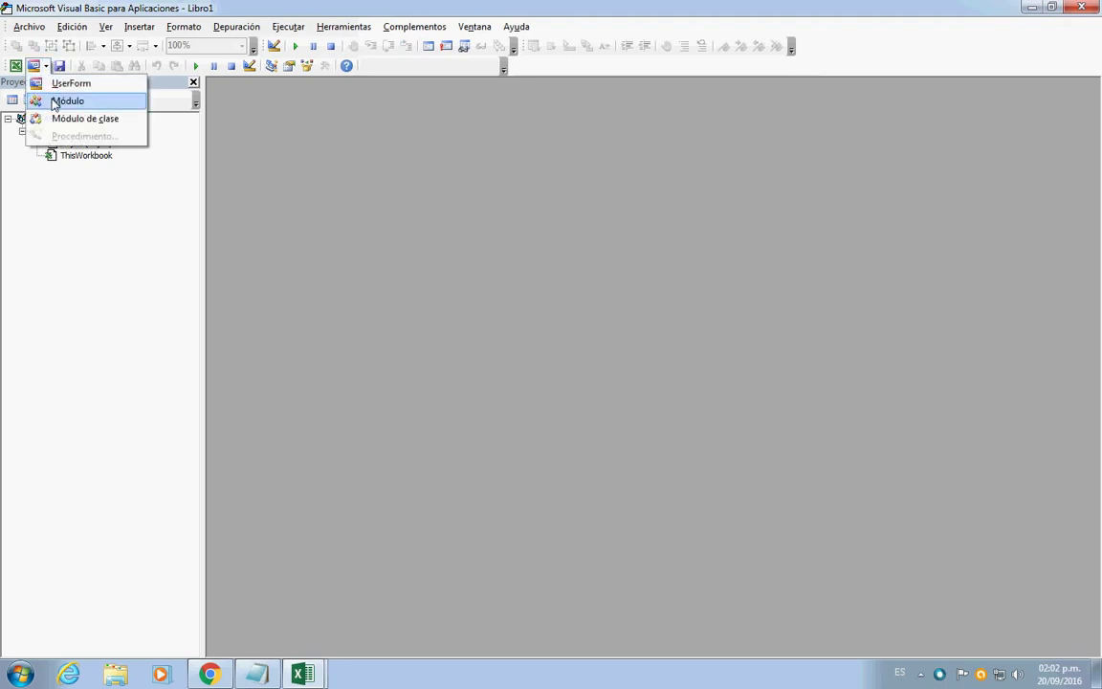
click(56, 101)
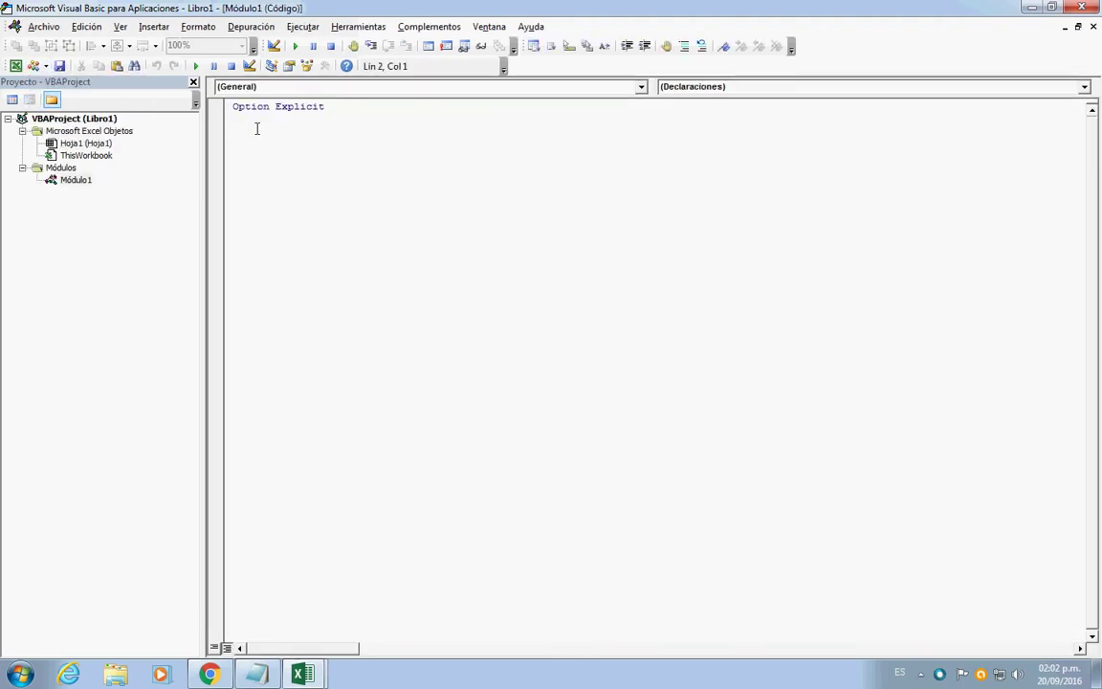
text(pub)
text(luc)
key(BackSpace)
key(BackSpace)
key(BackSpace)
key(BackSpace)
key(BackSpace)
key(BackSpace)
text(pu)
text(blic )
text(declare )
text(sub )
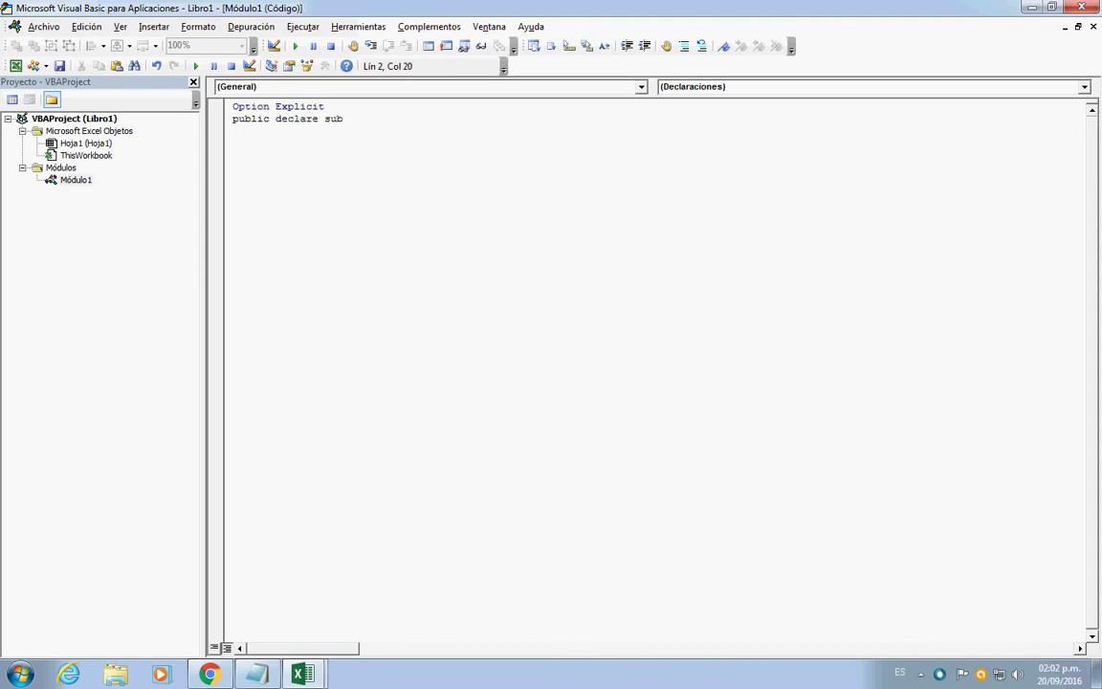
text(sleep )
text(lib)
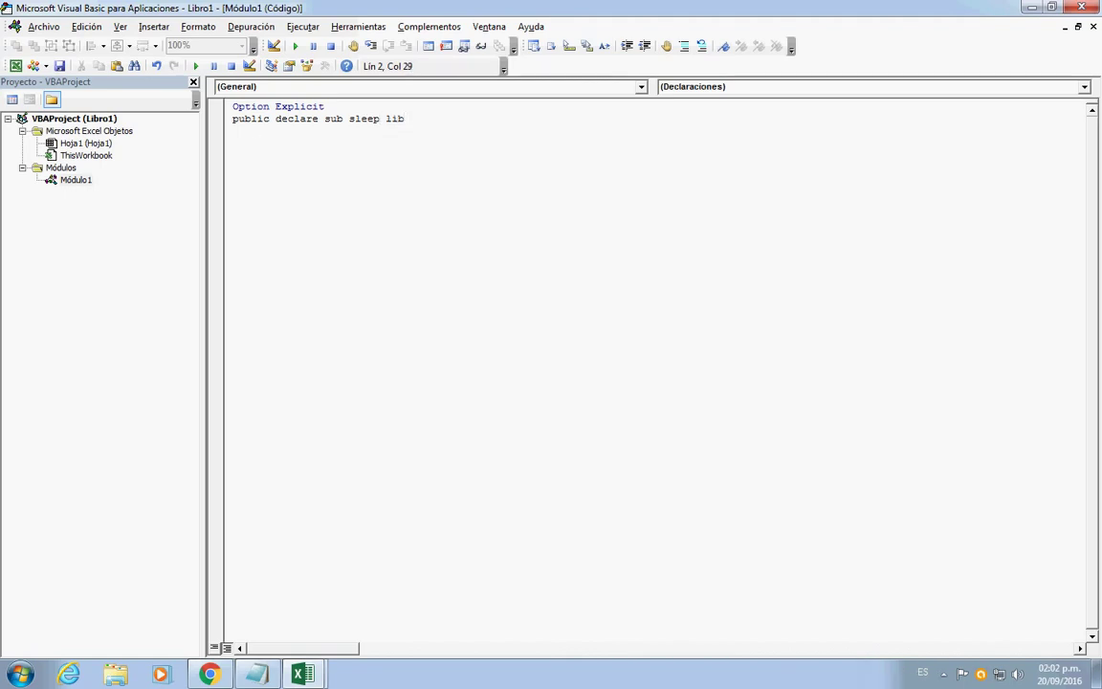
text( ")
text(kernel)
text(32" )
text(()
text(b)
text(yva)
text(l d)
text(wM)
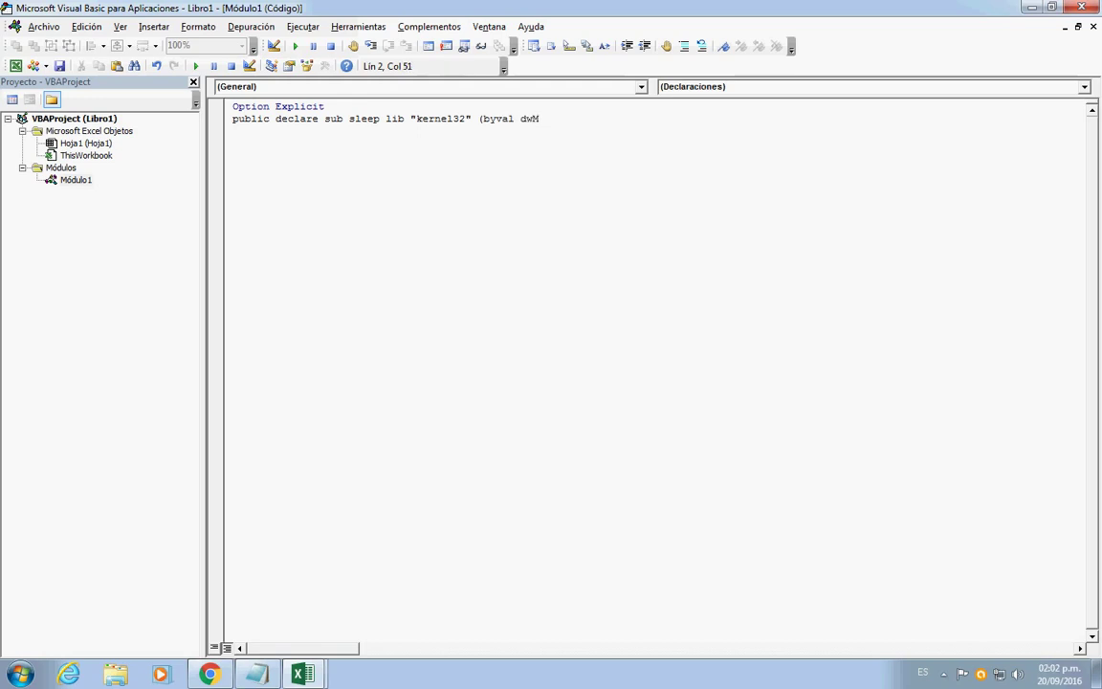
text(illiseco)
text(nds as )
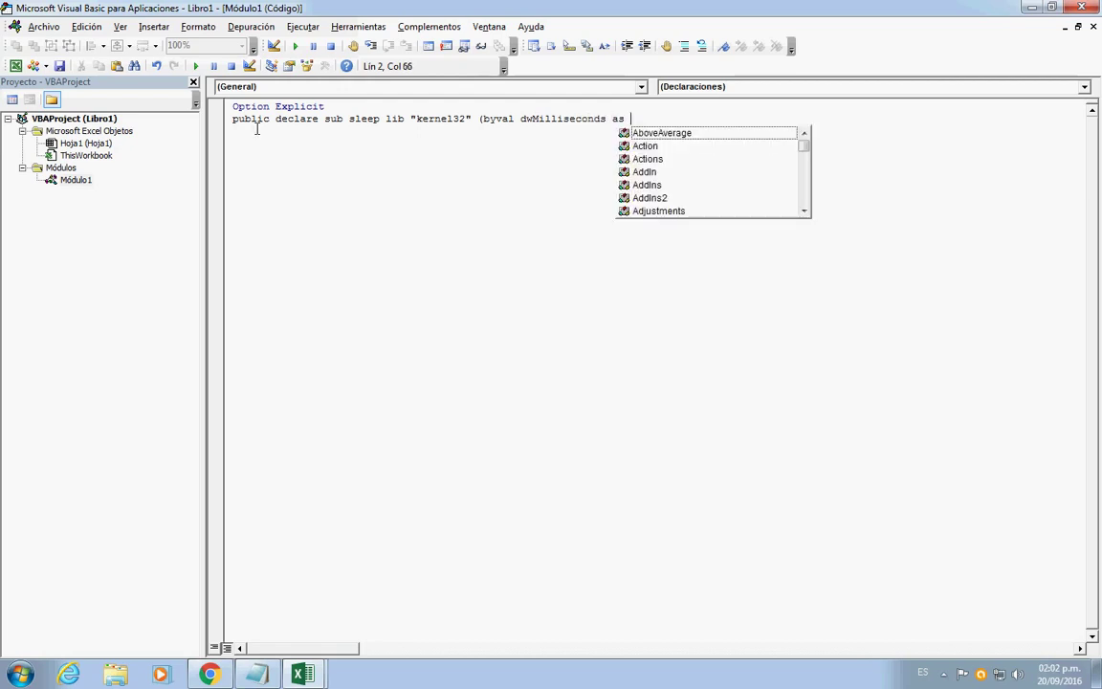
text(long)
key(Escape)
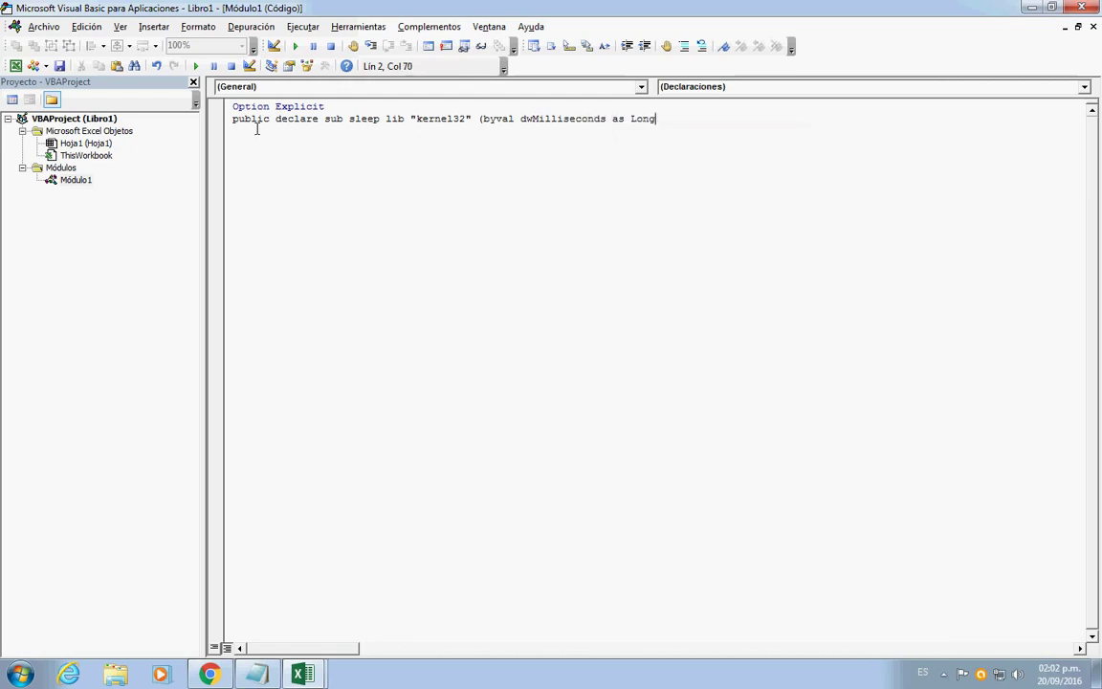
text())
key(Return)
key(Return)
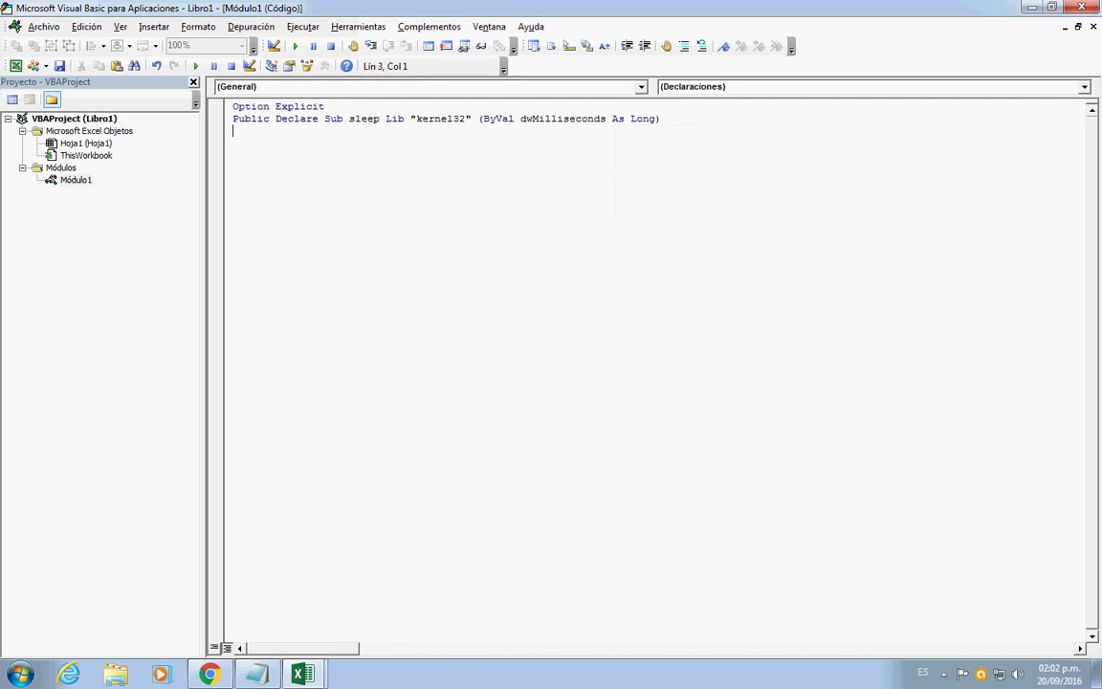
- Glance at the Debug menu, then return to the Excel worksheet
click(271, 118)
click(250, 27)
click(369, 119)
click(251, 26)
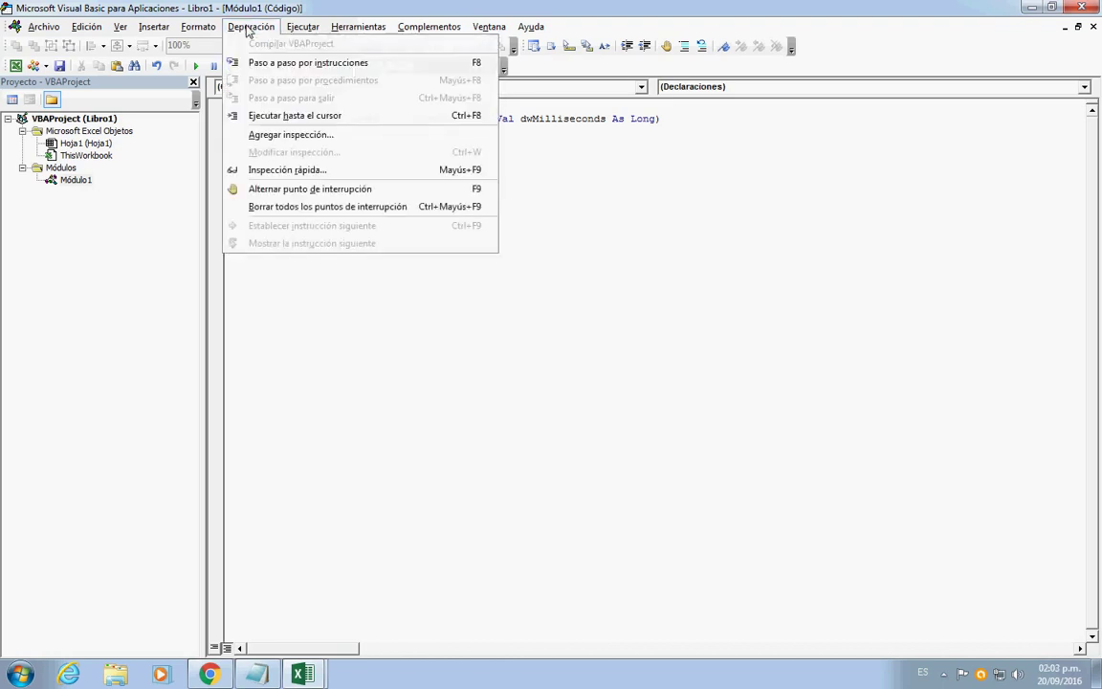
click(646, 168)
click(1031, 8)
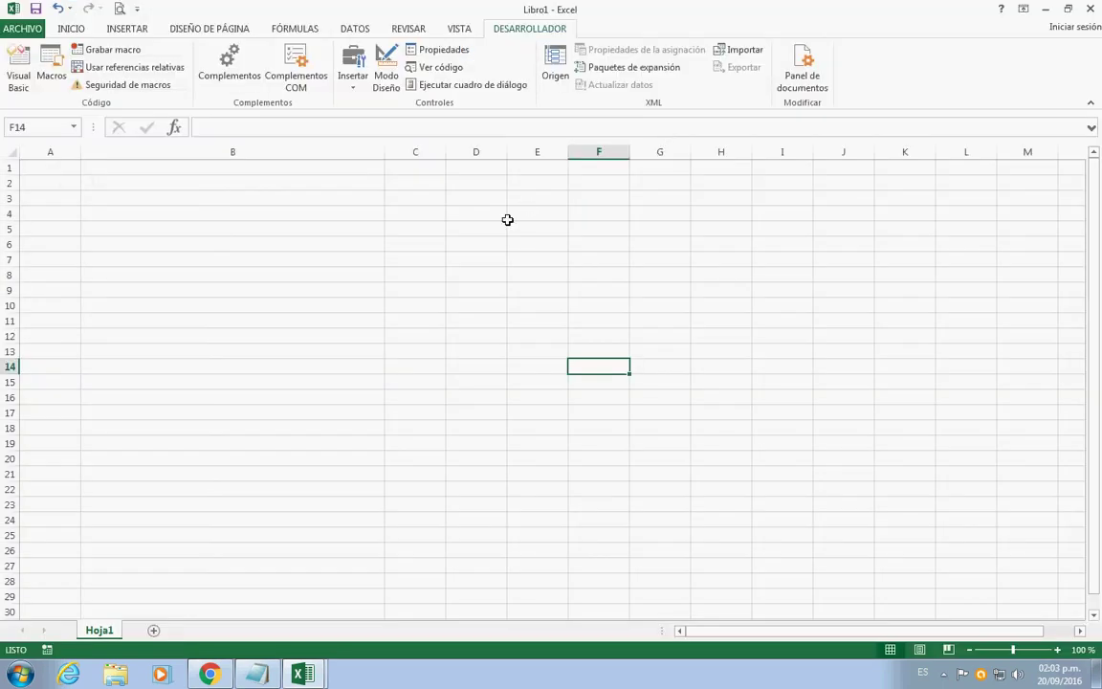
- Draw an ActiveX command button at E2 and paste a copy beside it around F2–G2
click(361, 92)
click(309, 164)
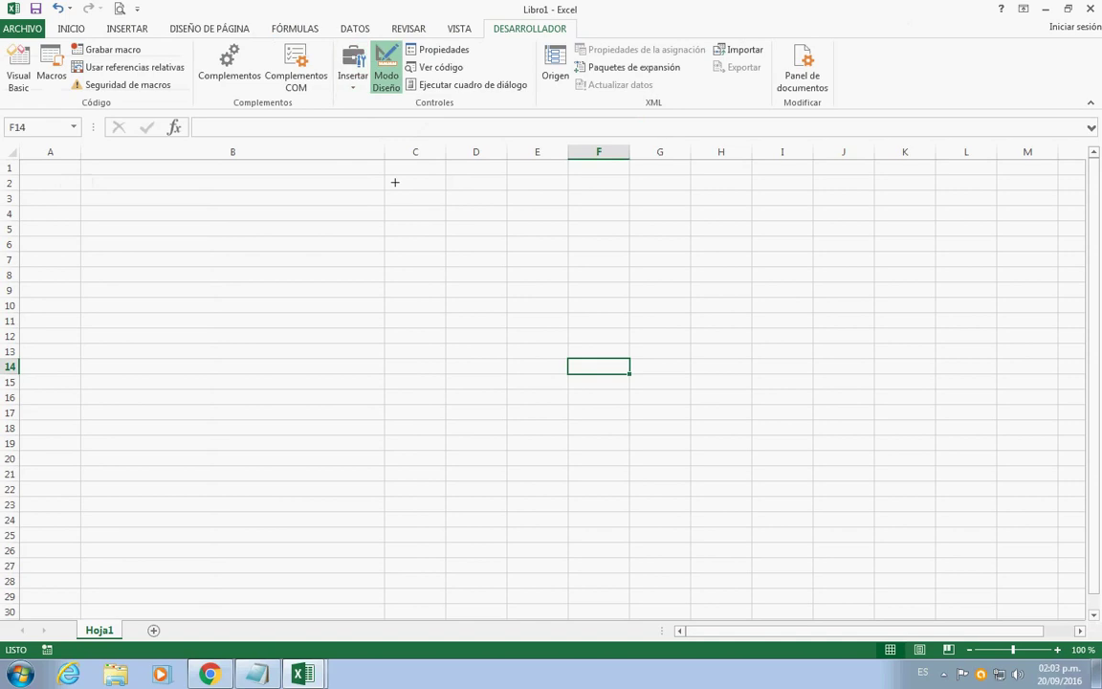
drag(507, 172, 598, 208)
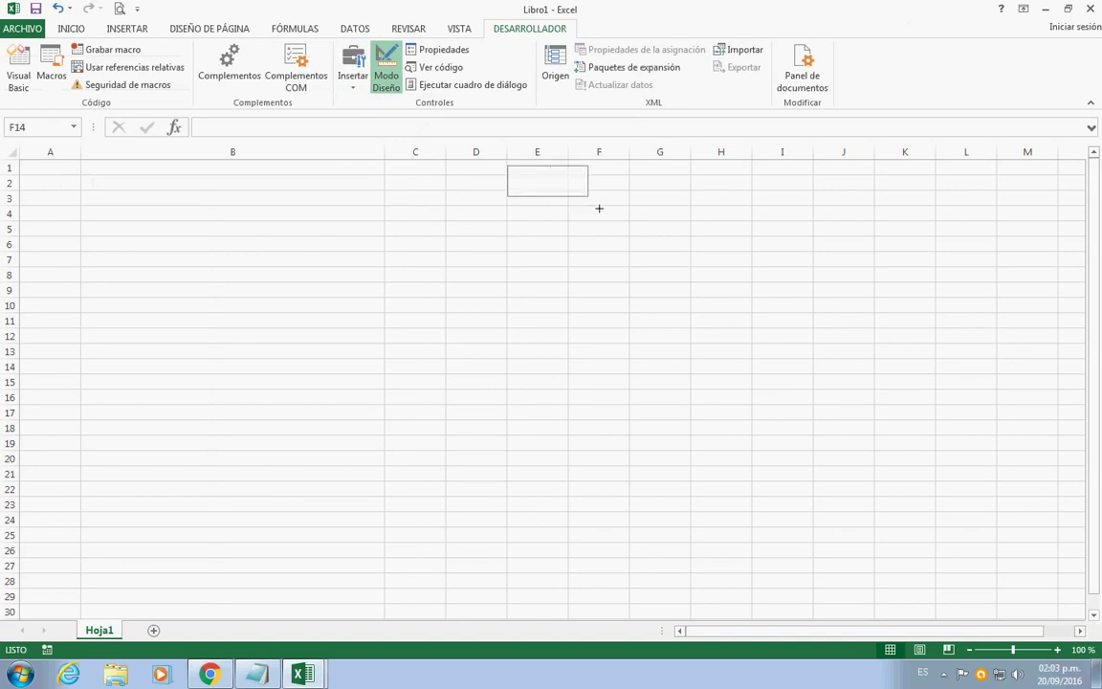
right_click(581, 189)
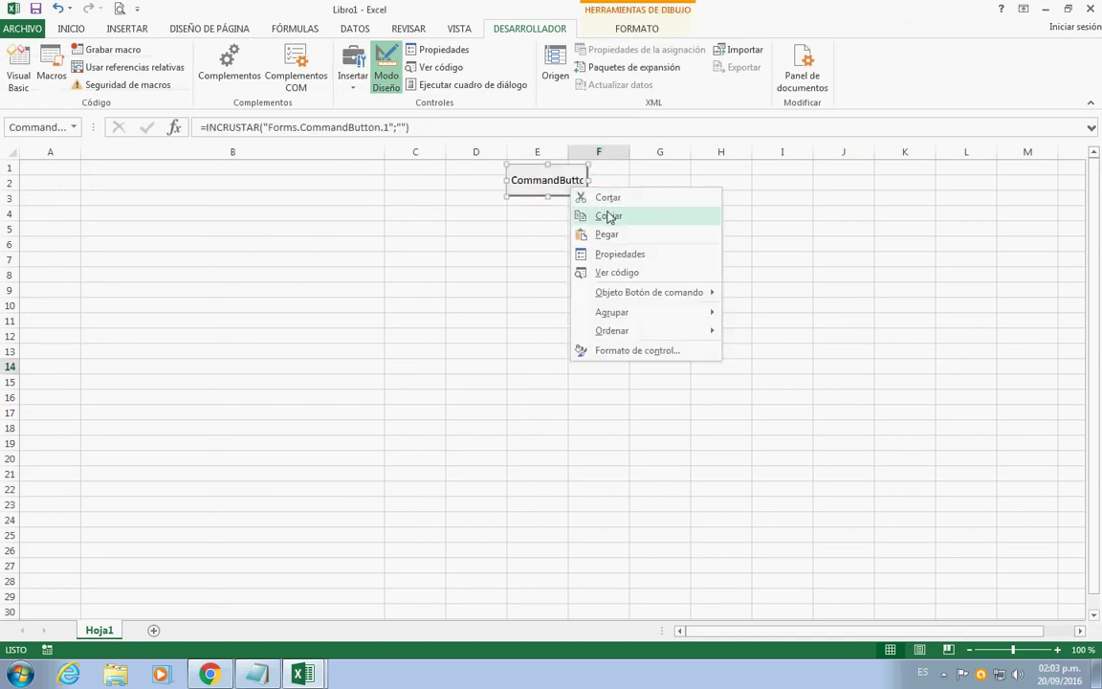
click(585, 214)
right_click(628, 166)
click(647, 234)
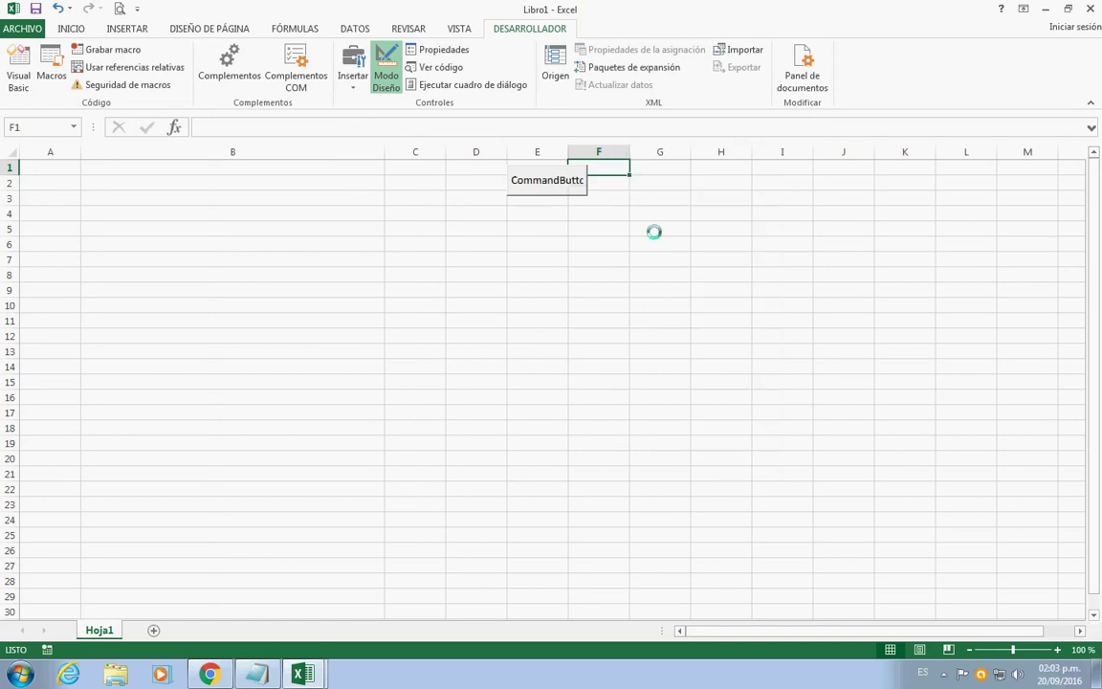
drag(637, 198, 662, 189)
- Open the Properties window for the first command button
click(570, 189)
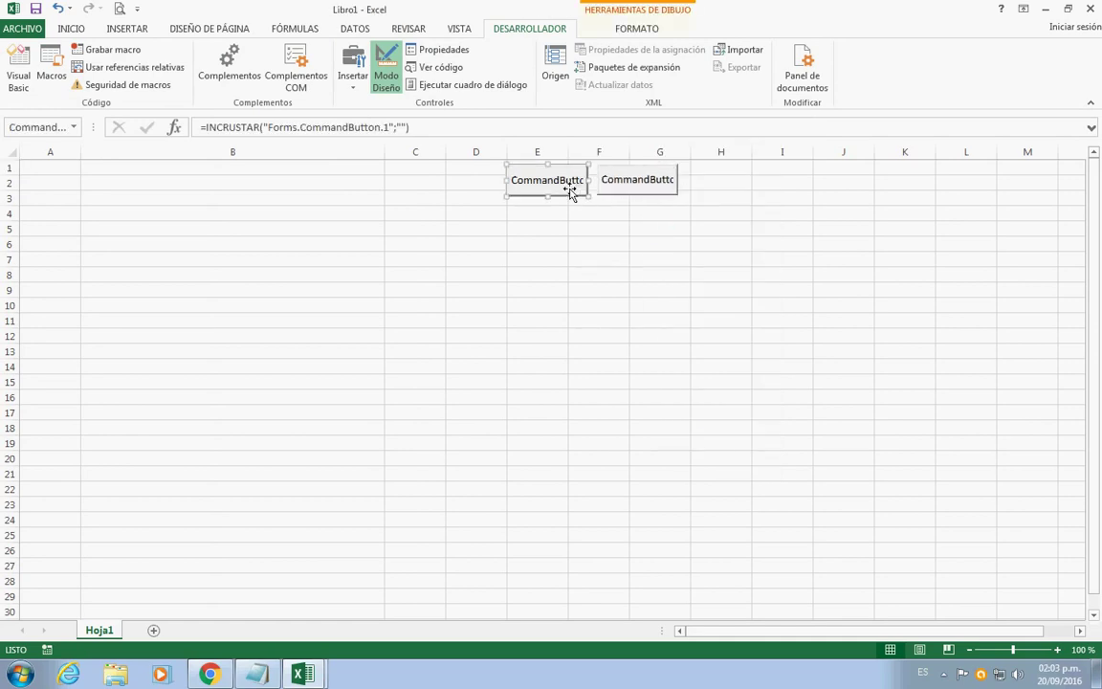
right_click(571, 192)
click(623, 246)
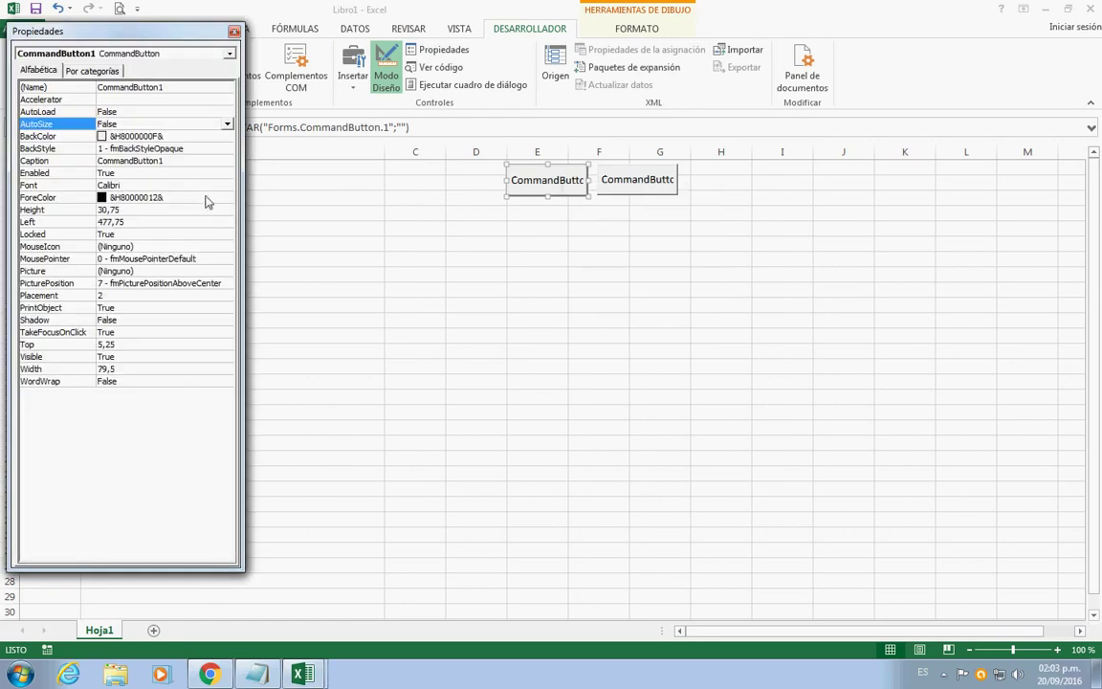
- Set the first button's caption to Play and the second's to Pausa
click(187, 164)
double_click(184, 167)
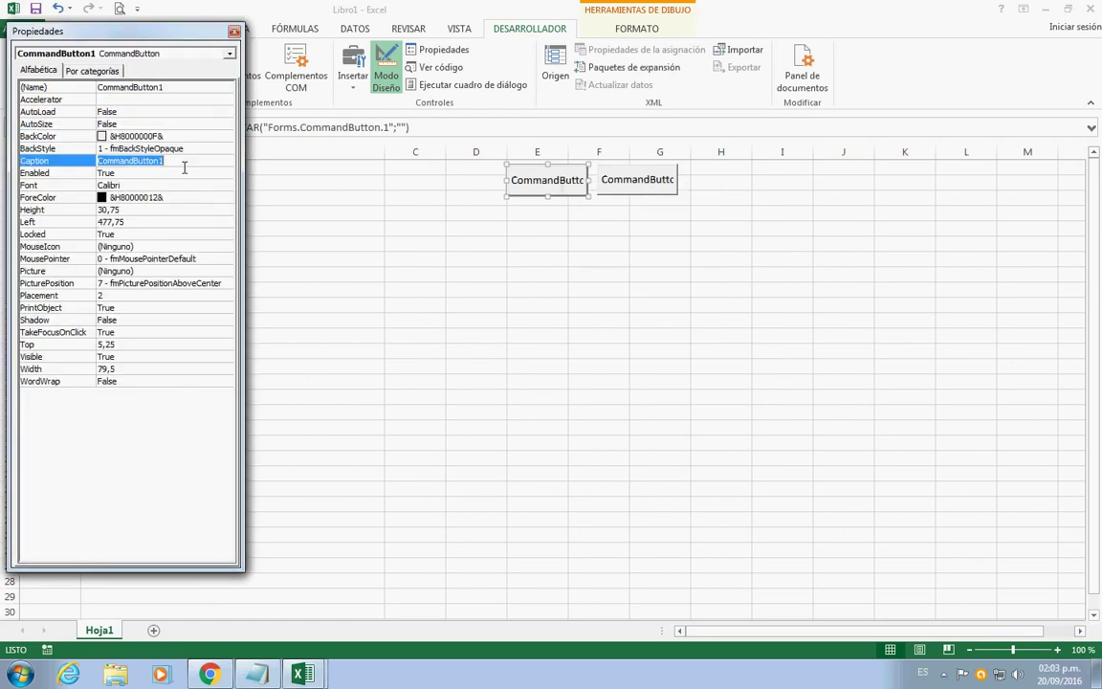
text(Play)
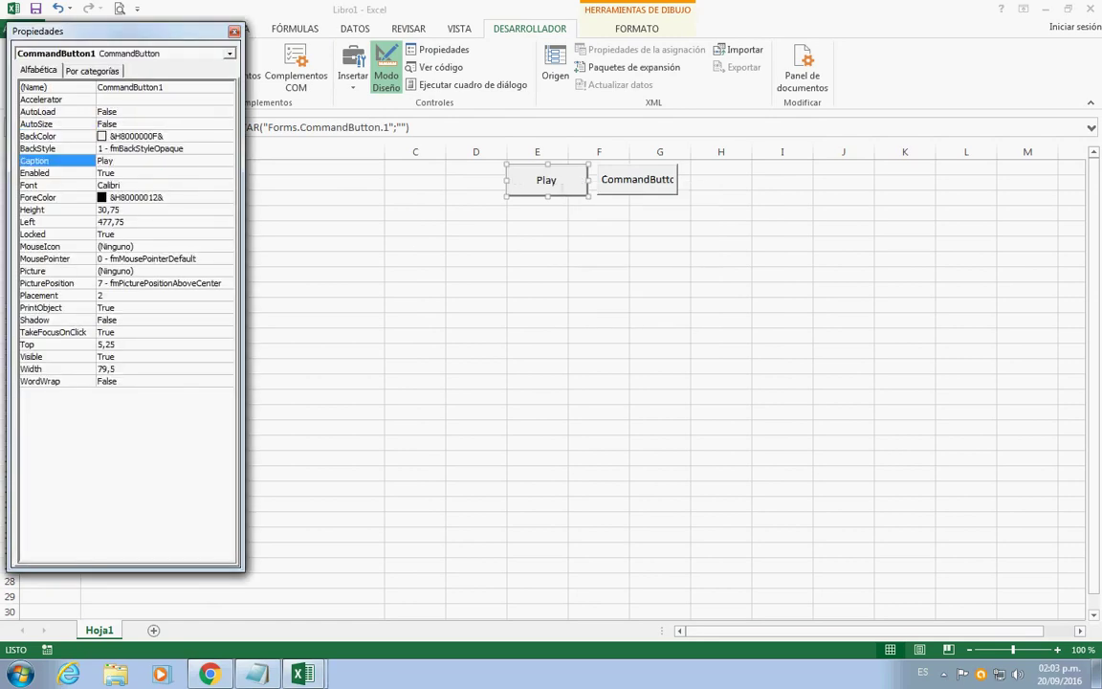
click(638, 184)
double_click(179, 167)
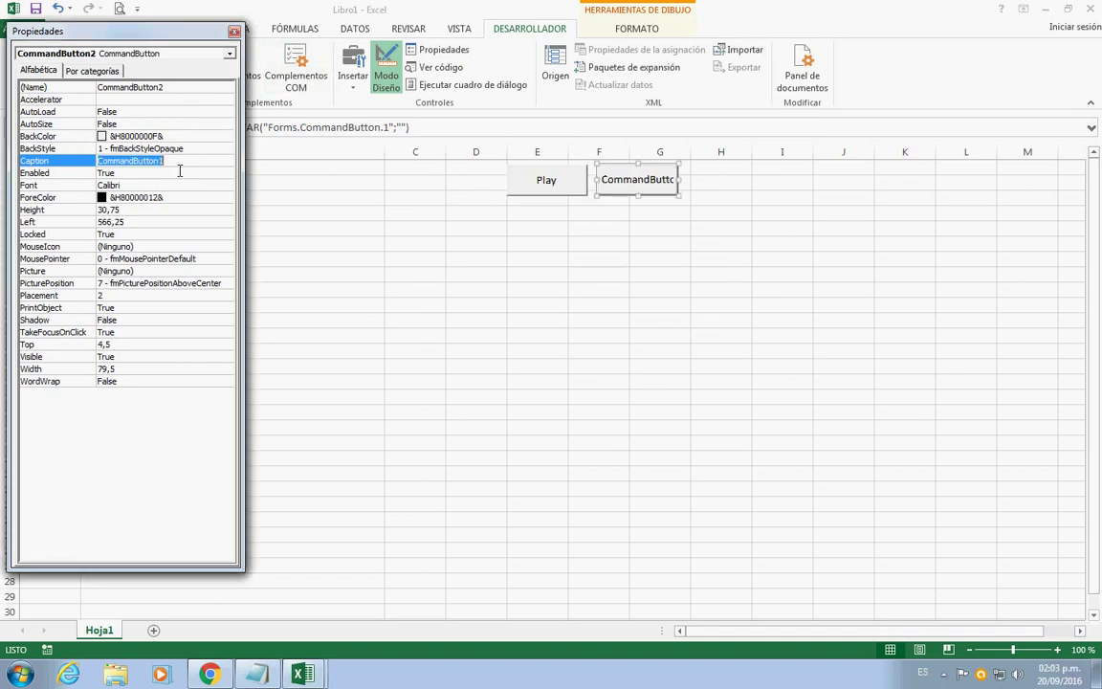
text(Paus)
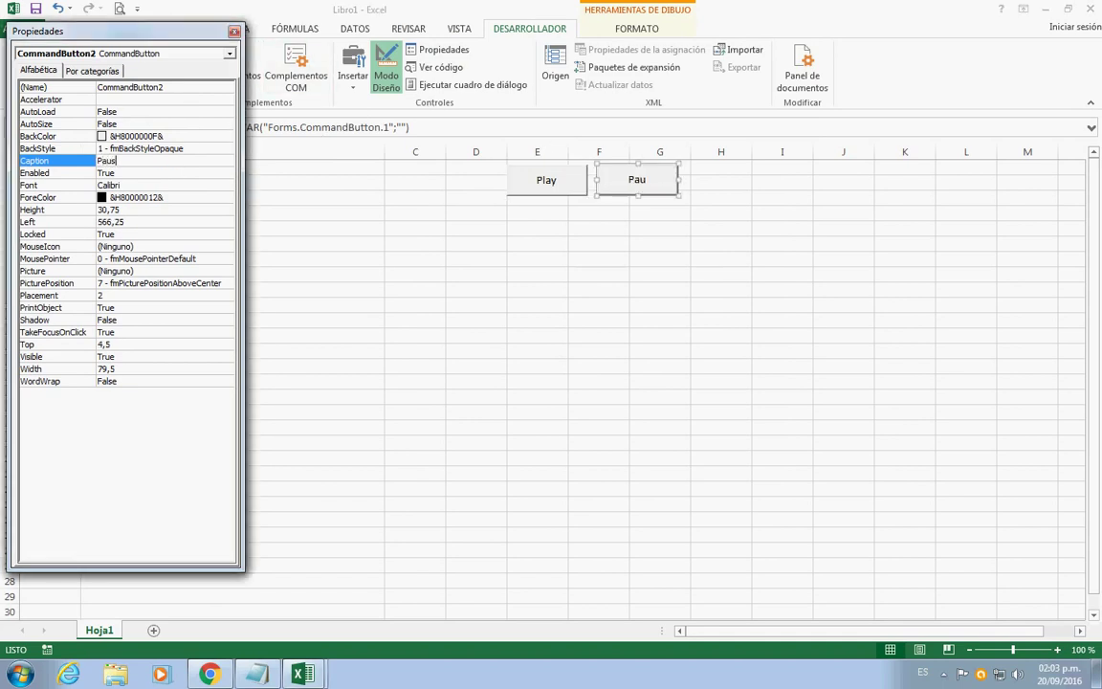
text(a)
- Make both buttons not move with cells and not print, then close Properties
click(524, 187)
ctrl+click(625, 187)
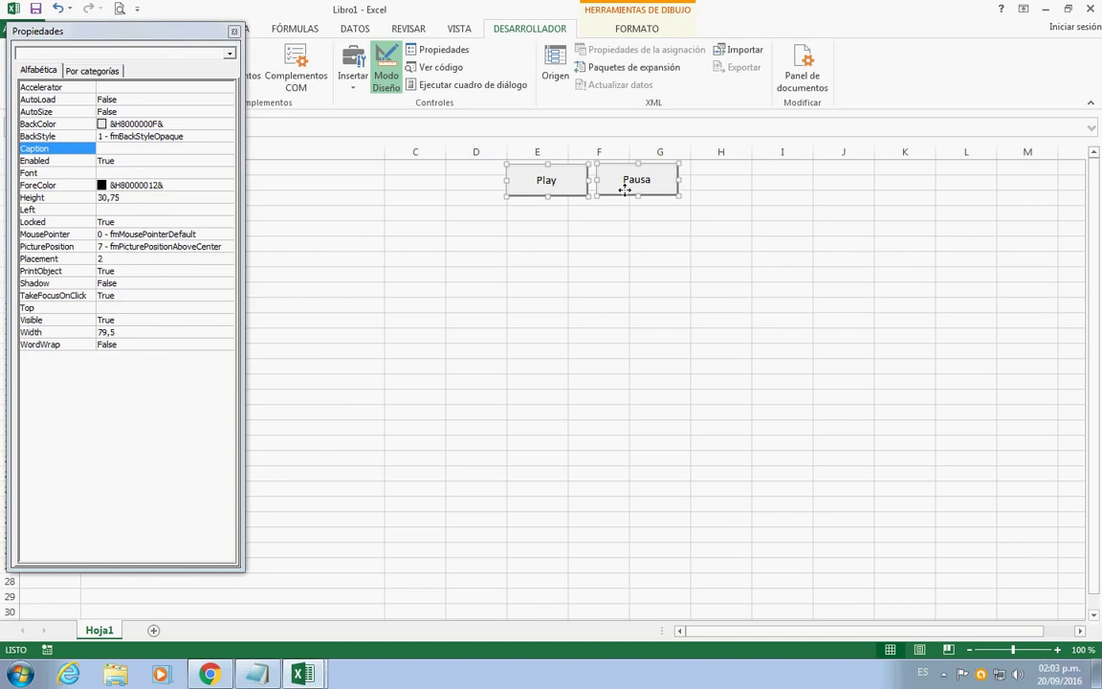
right_click(624, 188)
click(626, 375)
click(653, 275)
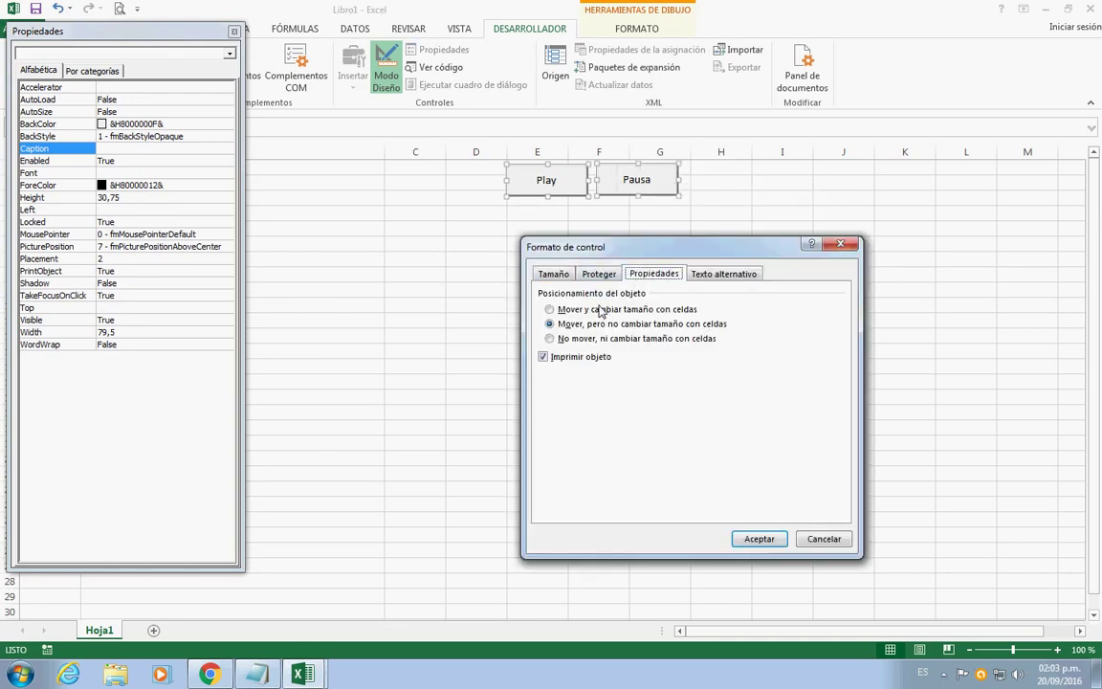
click(543, 357)
click(758, 539)
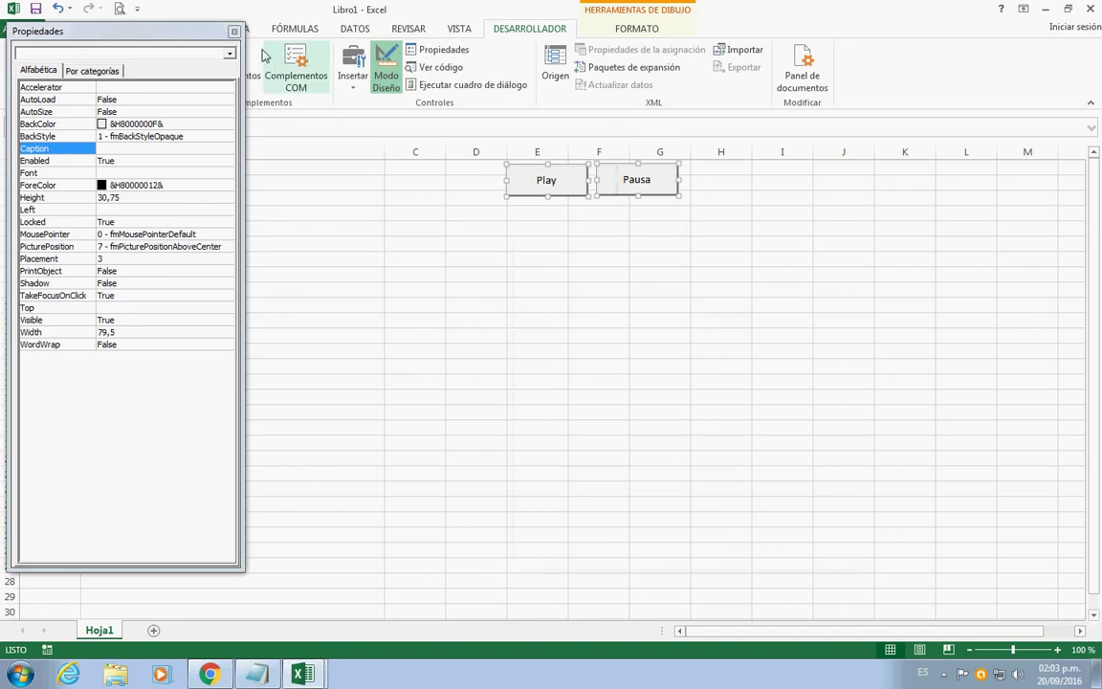
click(235, 33)
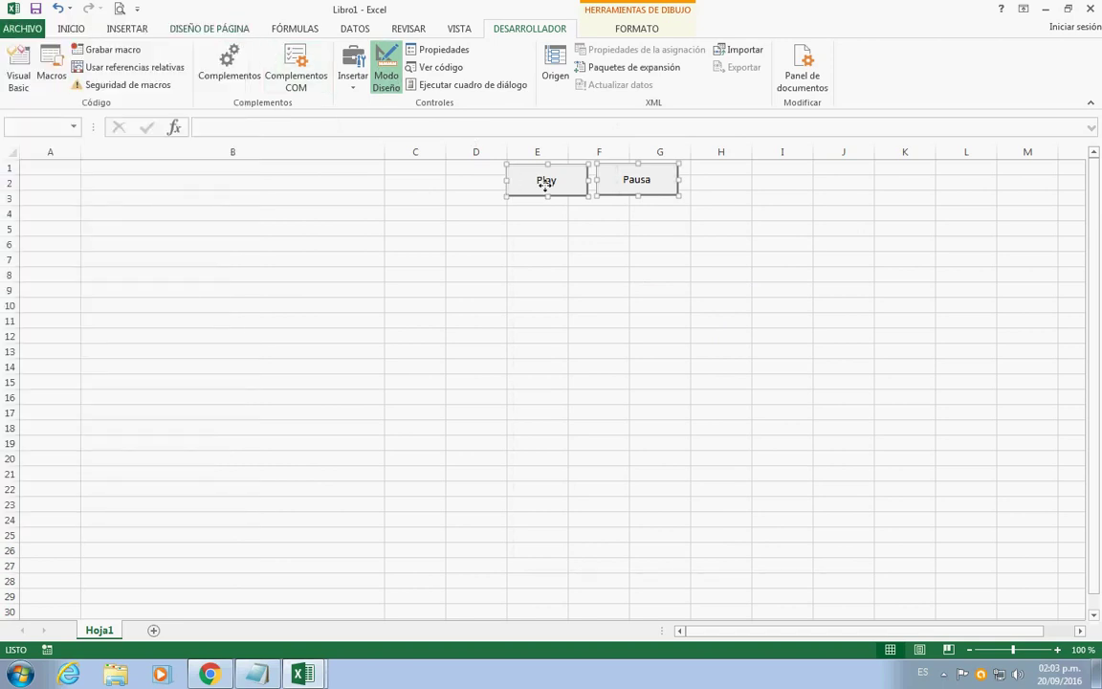
click(546, 228)
click(545, 192)
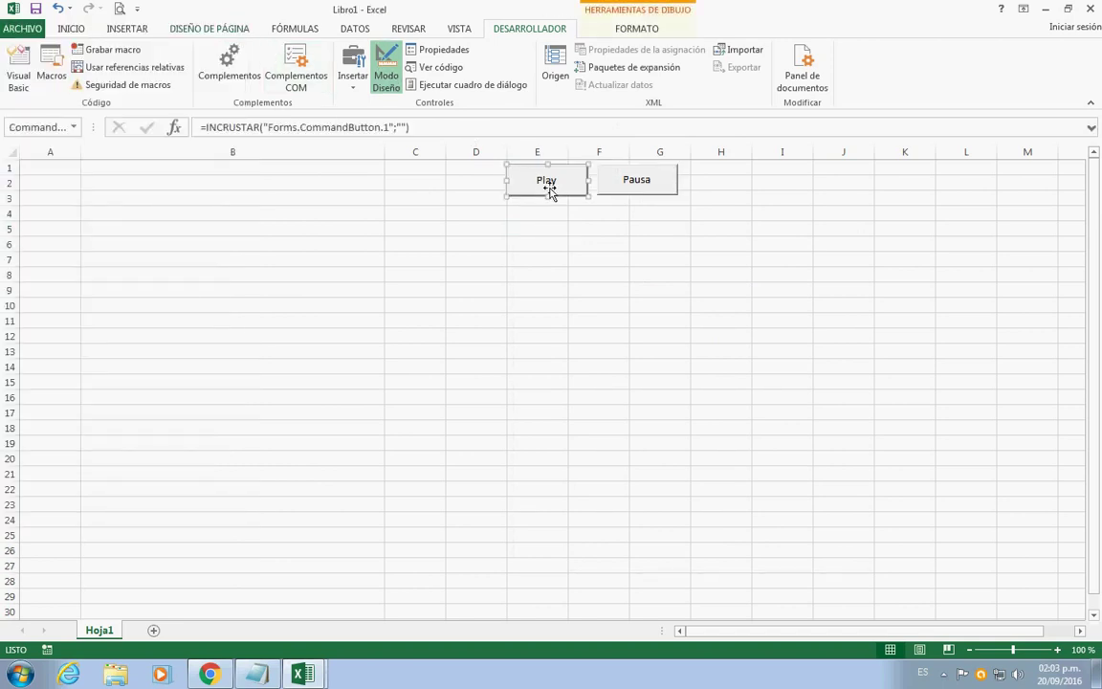
- Start a Sub Animar procedure in the module below the Sleep declaration
double_click(547, 186)
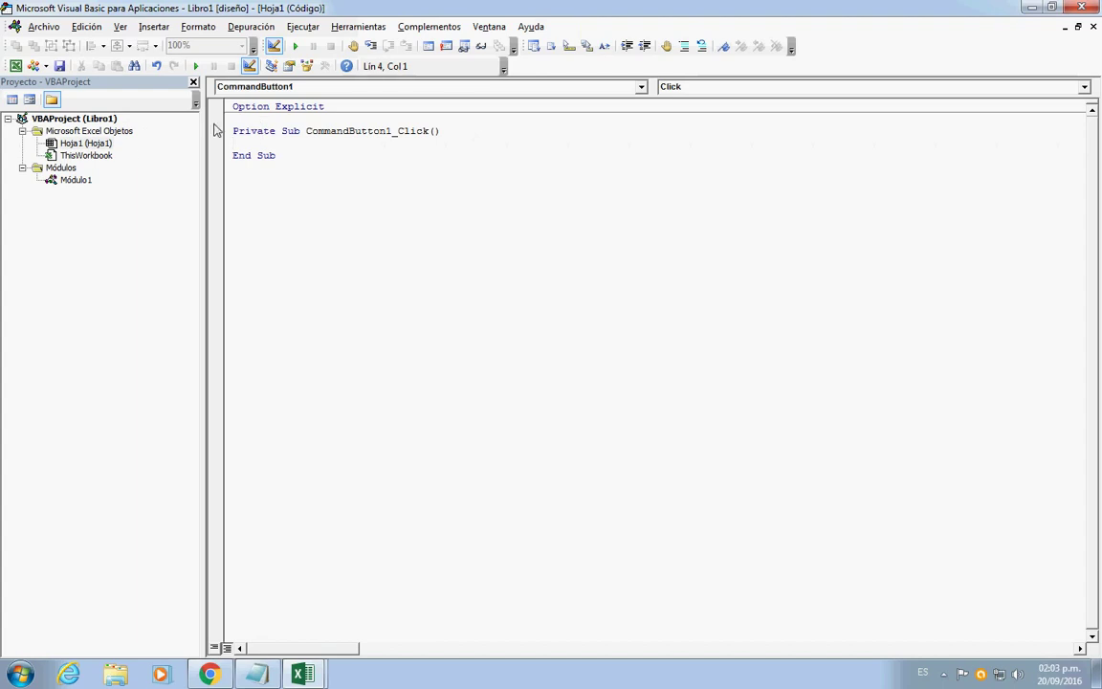
double_click(75, 180)
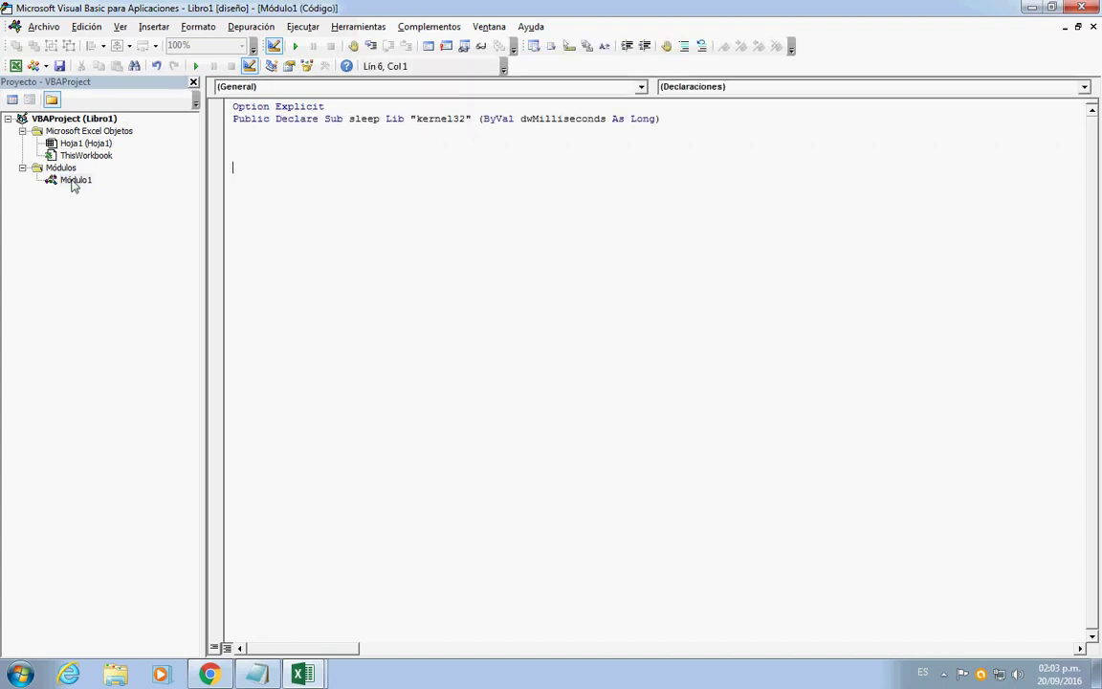
click(252, 136)
text(S)
text(ub)
text( Animar)
key(Return)
text(c:)
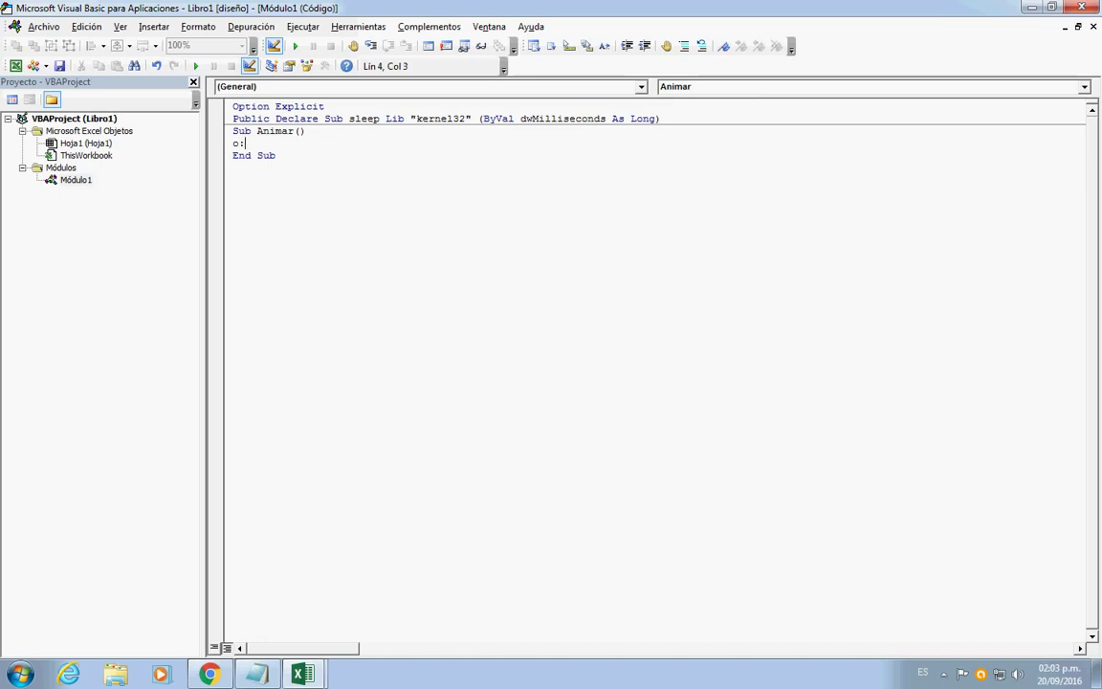
key(Return)
- Add sleep 56, DoEvents and GoTo o to Animar, then create an empty Sub Arbol
text(slee)
text(p)
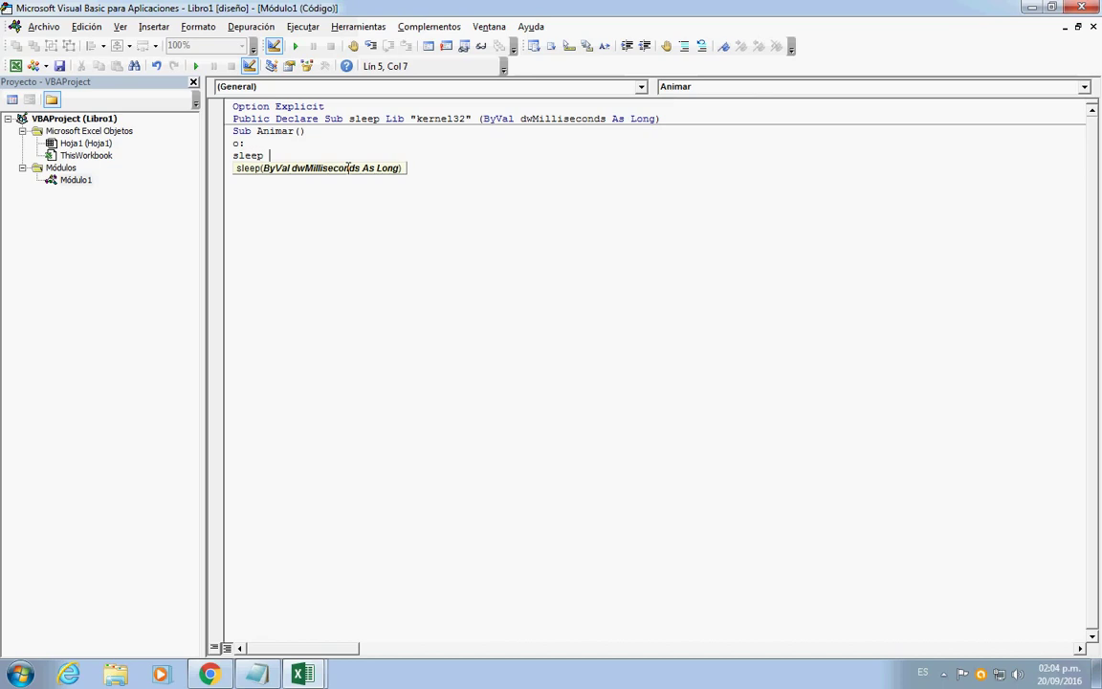
text( 56)
key(Return)
key(Return)
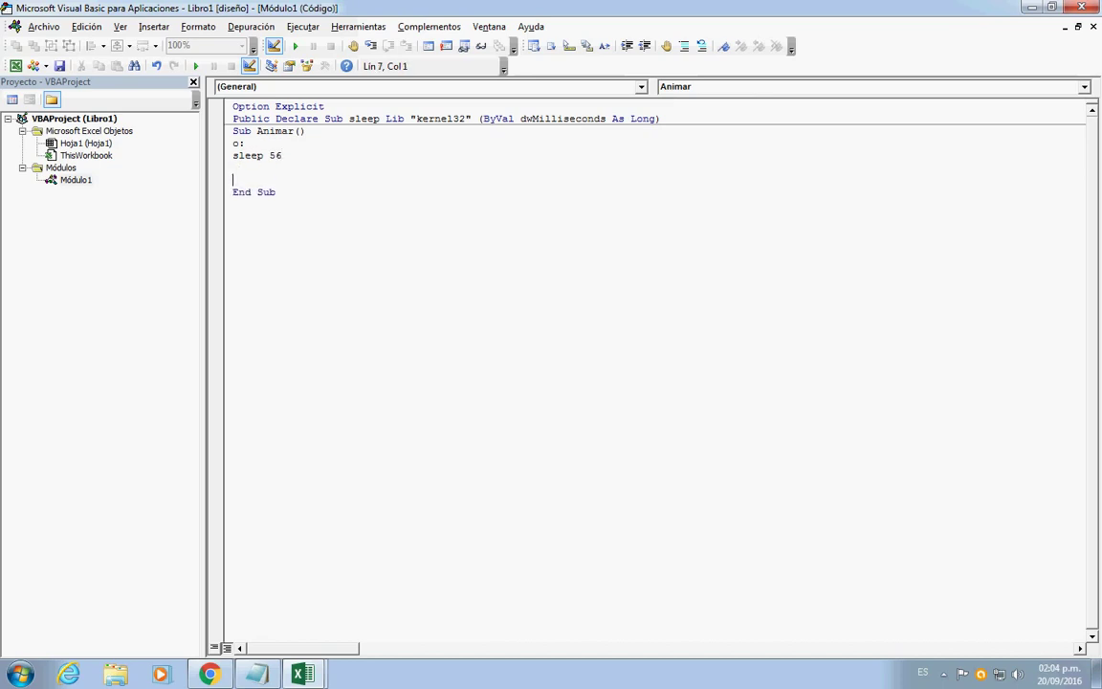
click(232, 168)
text(doeven)
text(ts)
key(Return)
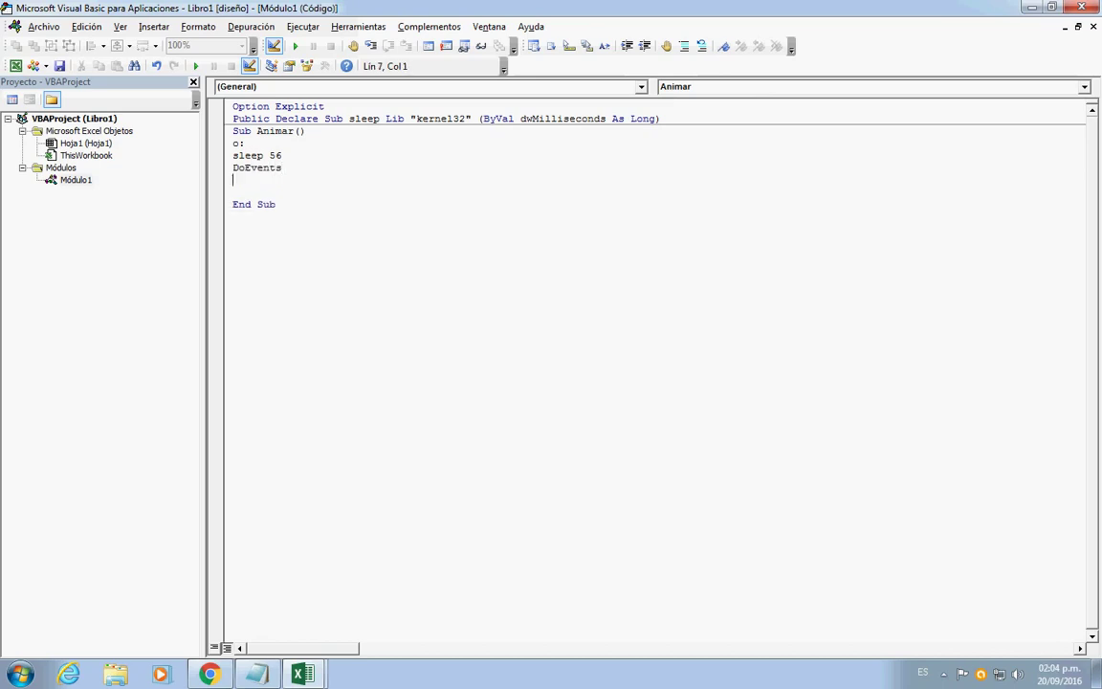
key(Return)
key(Return)
text(goto o)
key(Down)
key(Down)
key(Down)
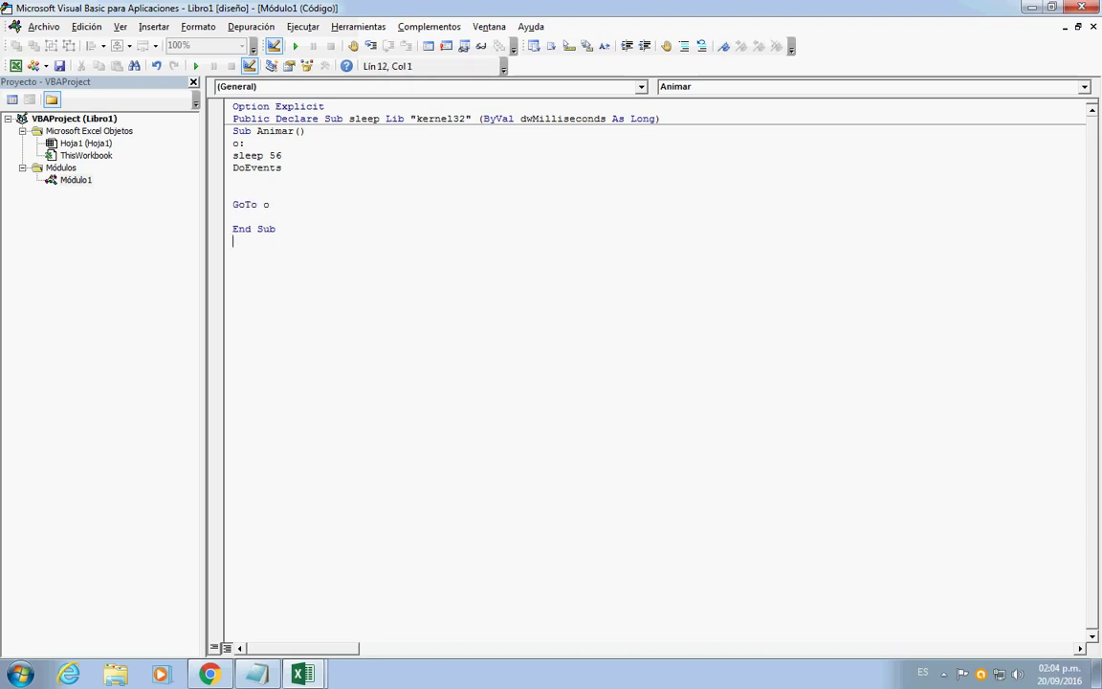
text(Sub)
text( Arbol)
key(Return)
- Inside Arbol, declare P As String and L As Single
key(Up)
key(Up)
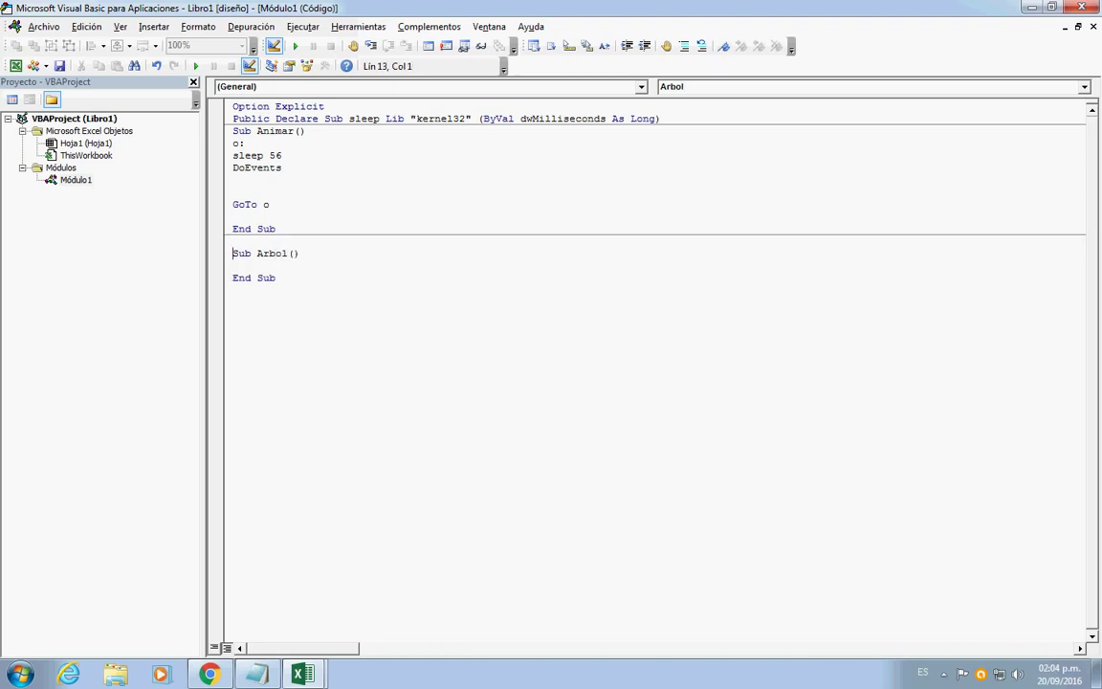
key(Delete)
key(Return)
key(Return)
key(Return)
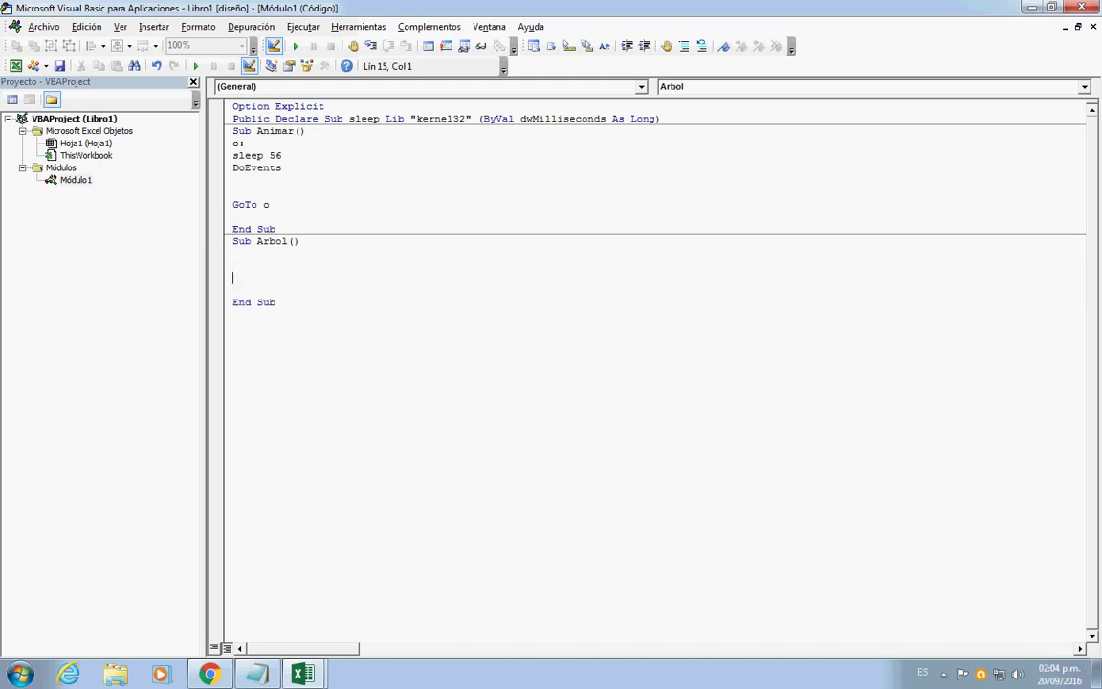
key(Up)
key(Up)
key(Up)
text(im )
text(P)
text( as str)
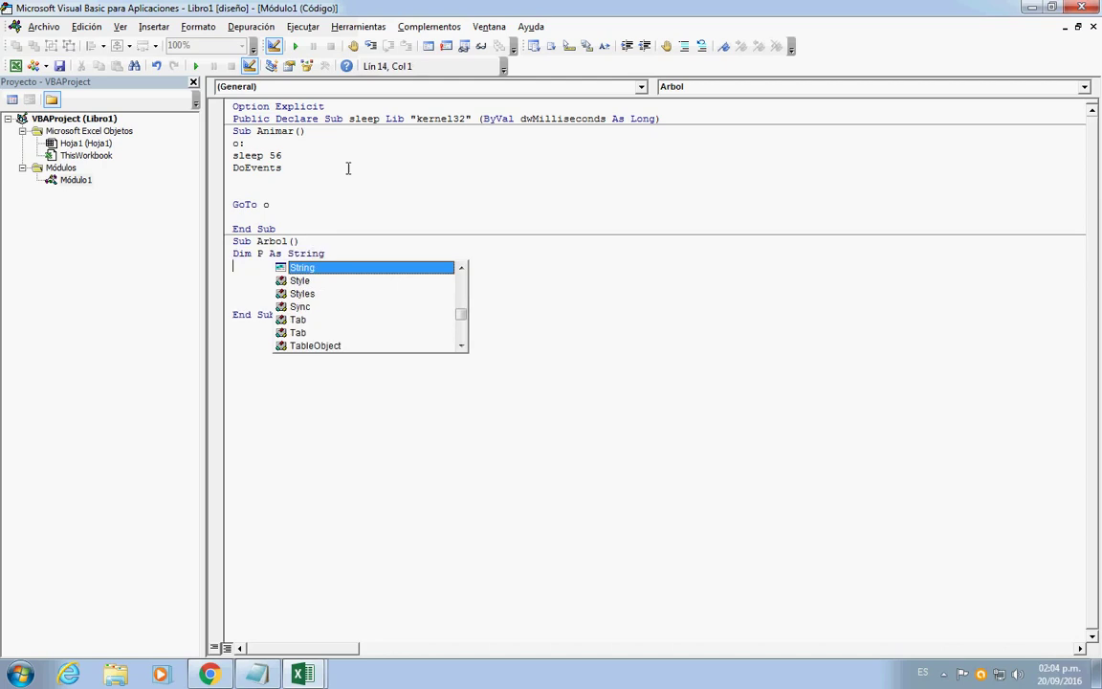
key(Return)
text(dim )
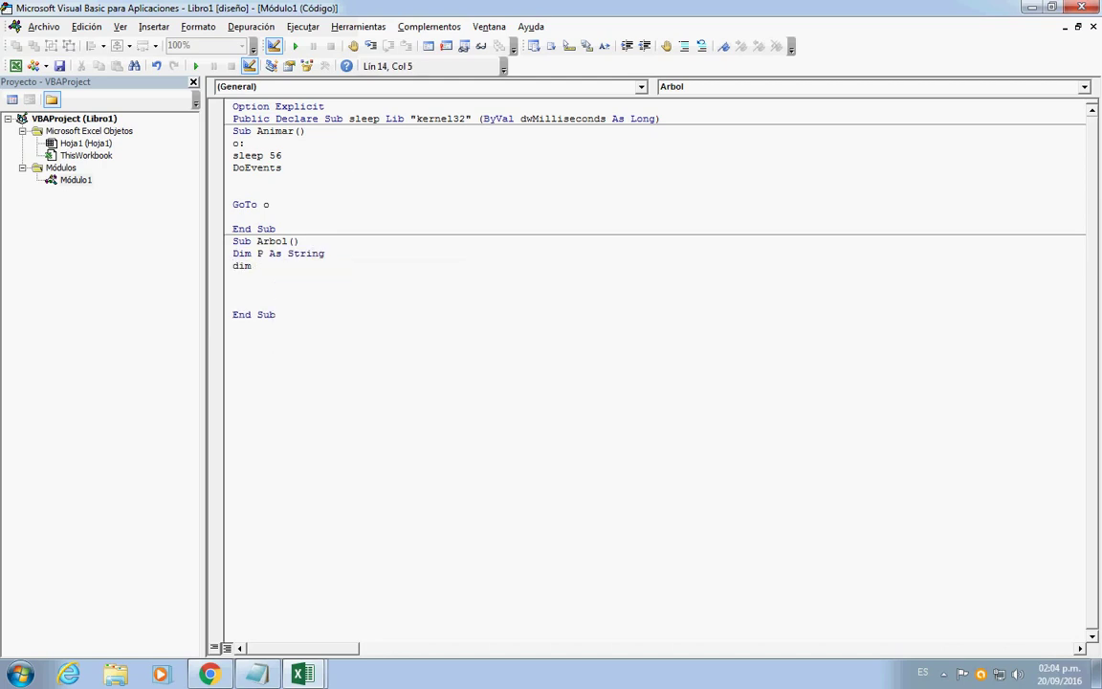
text(L as sing)
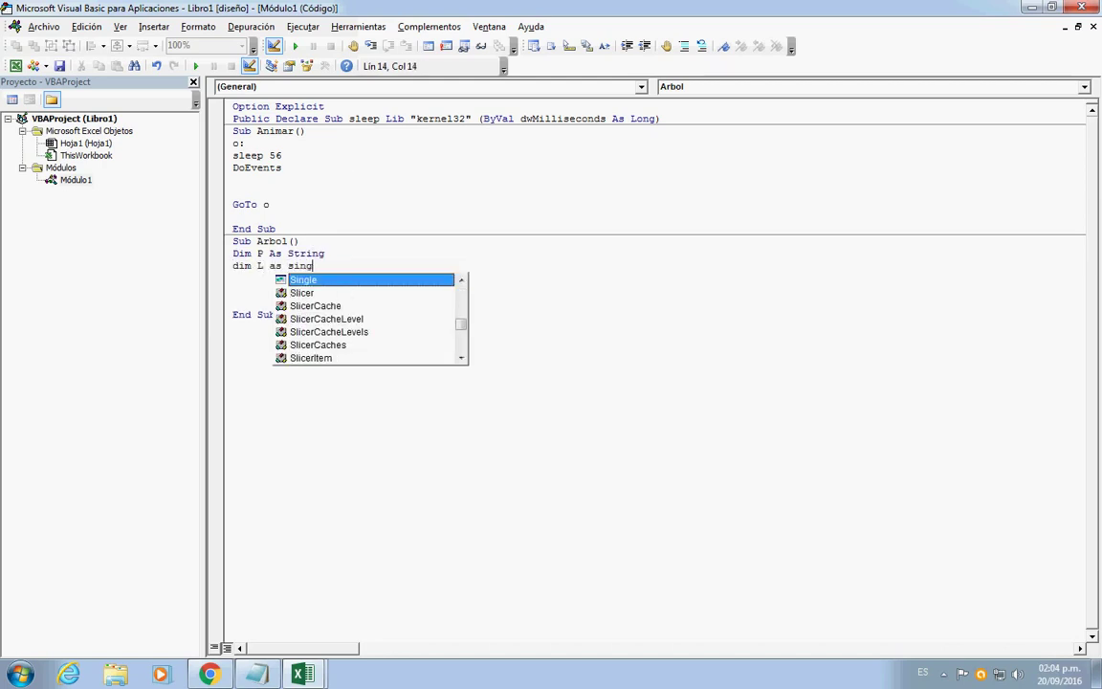
key(Return)
- Declare F As Single, I As Integer and Lin As Single
text(dim )
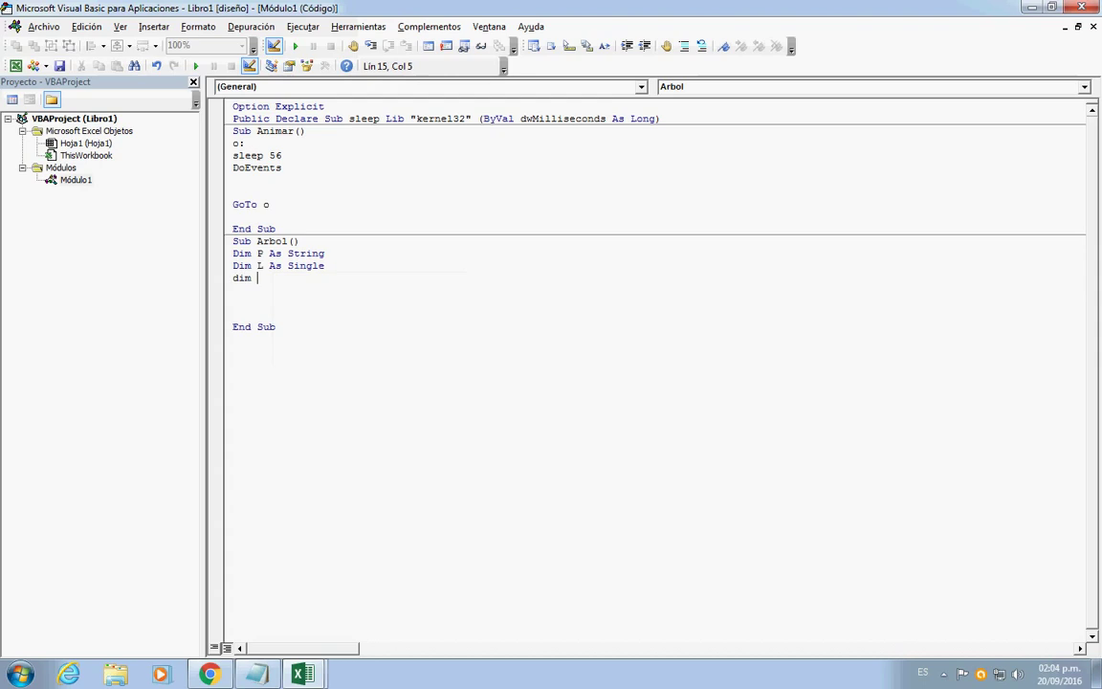
text(F as sin)
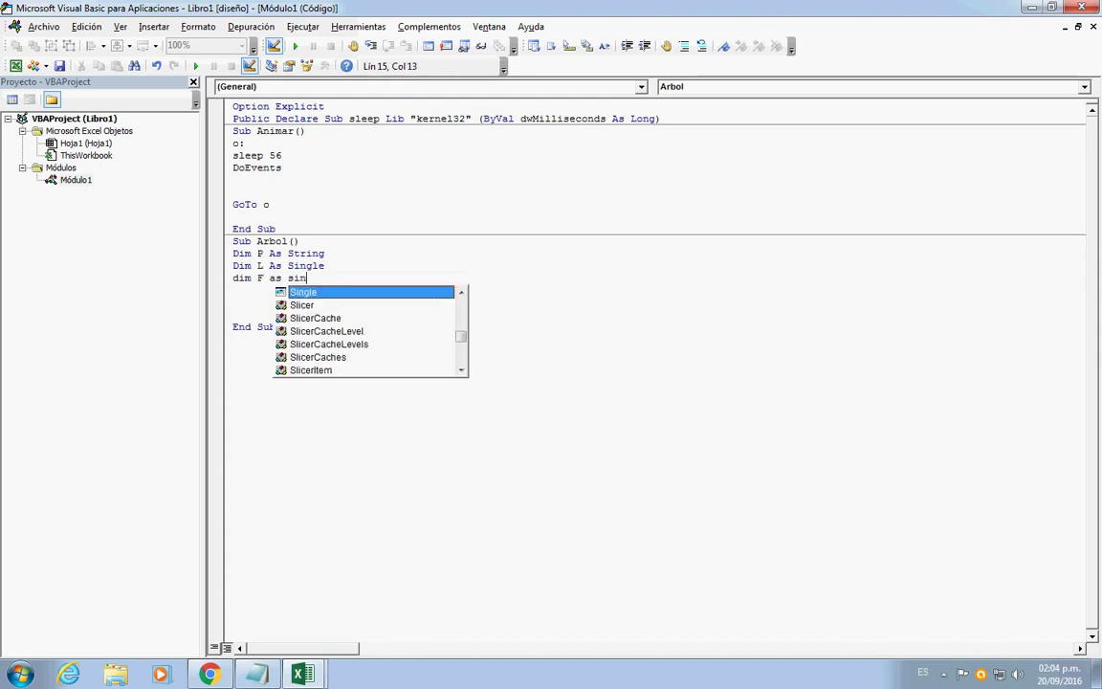
key(Return)
text(dim )
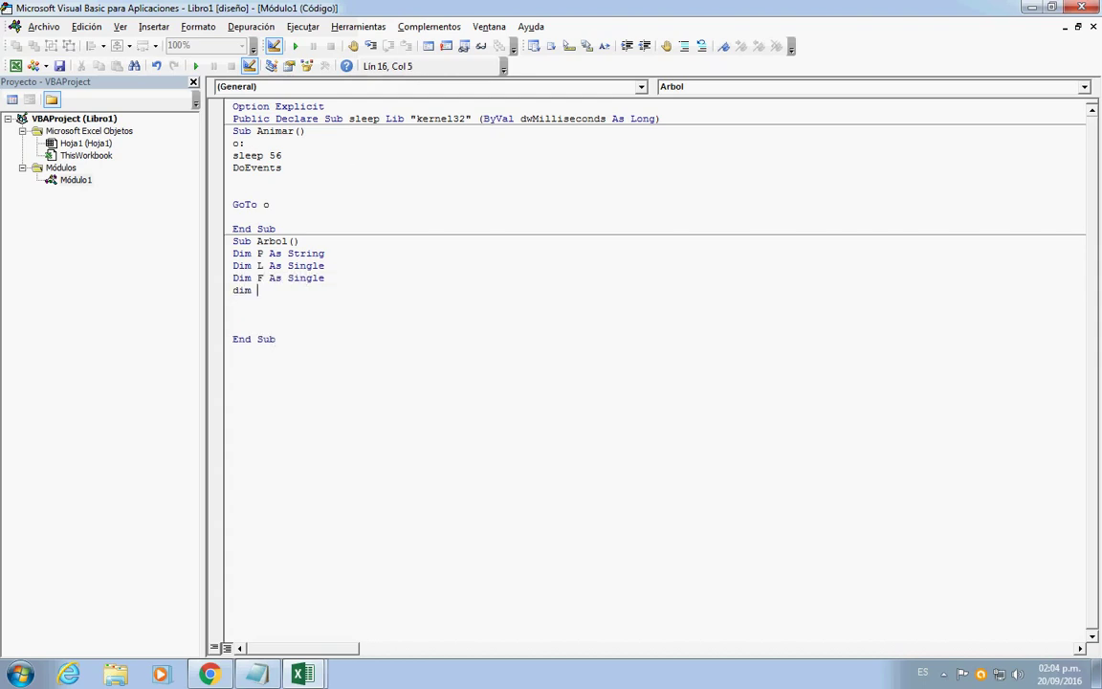
text(I as int)
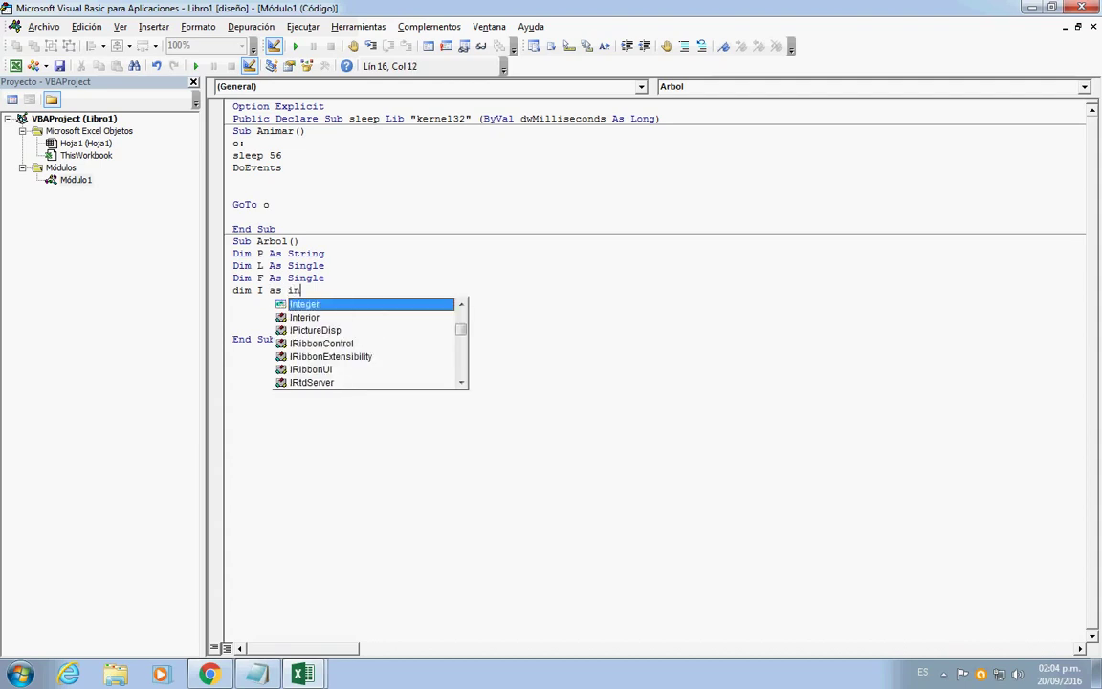
key(Return)
text(dim L)
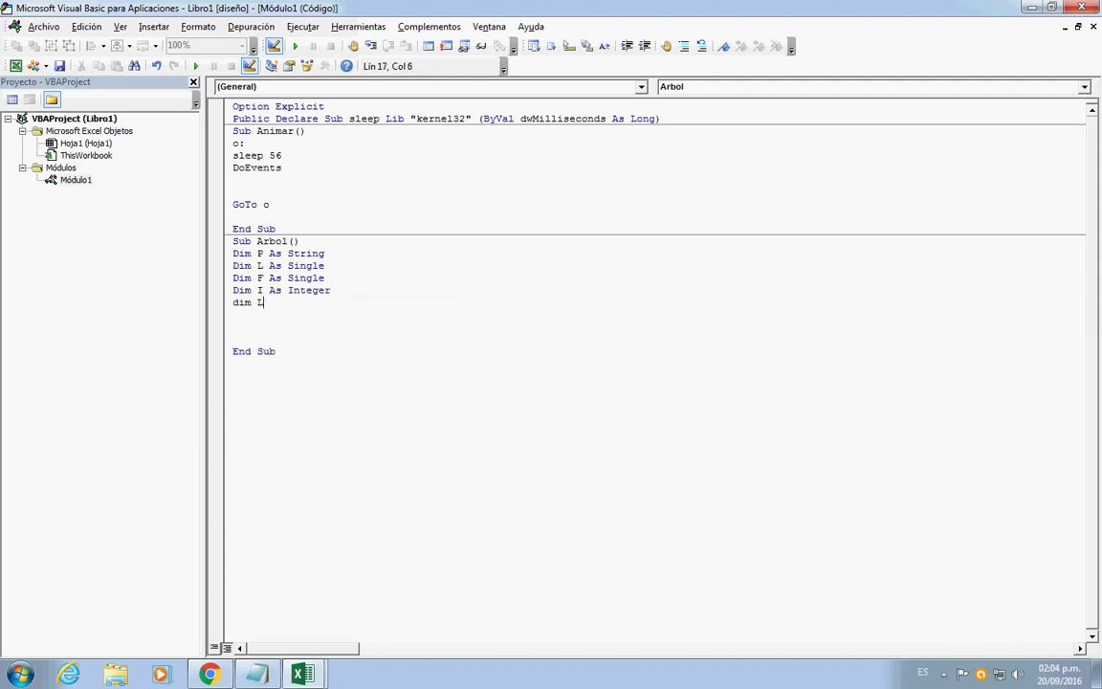
text(inas )
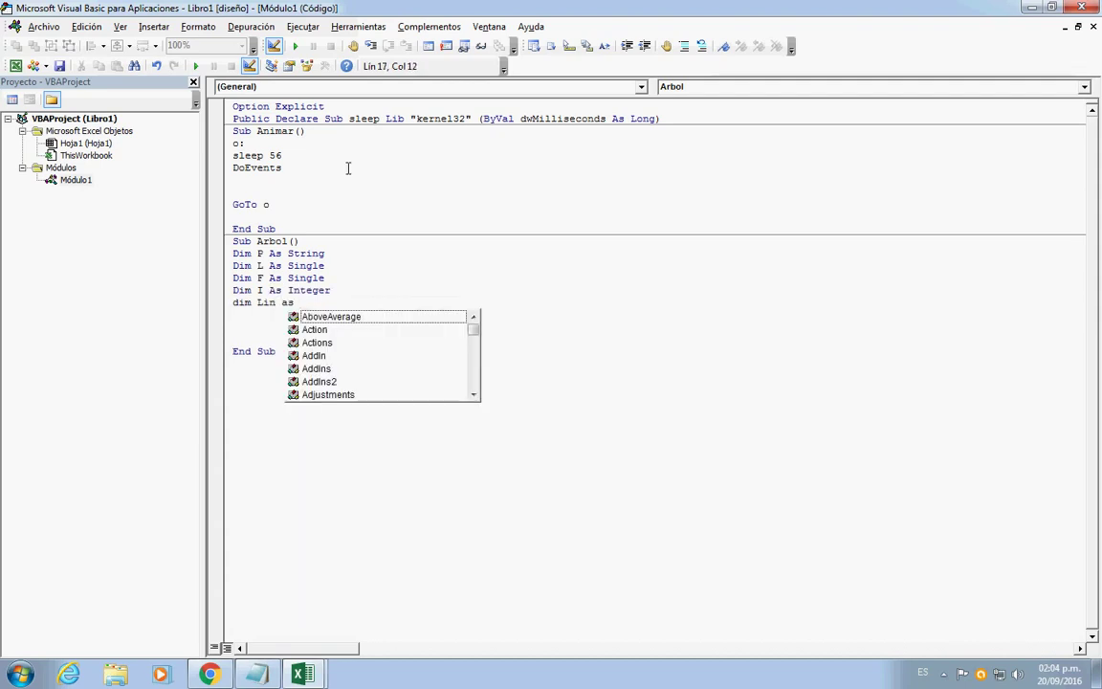
text(sin)
key(Return)
key(Return)
key(Return)
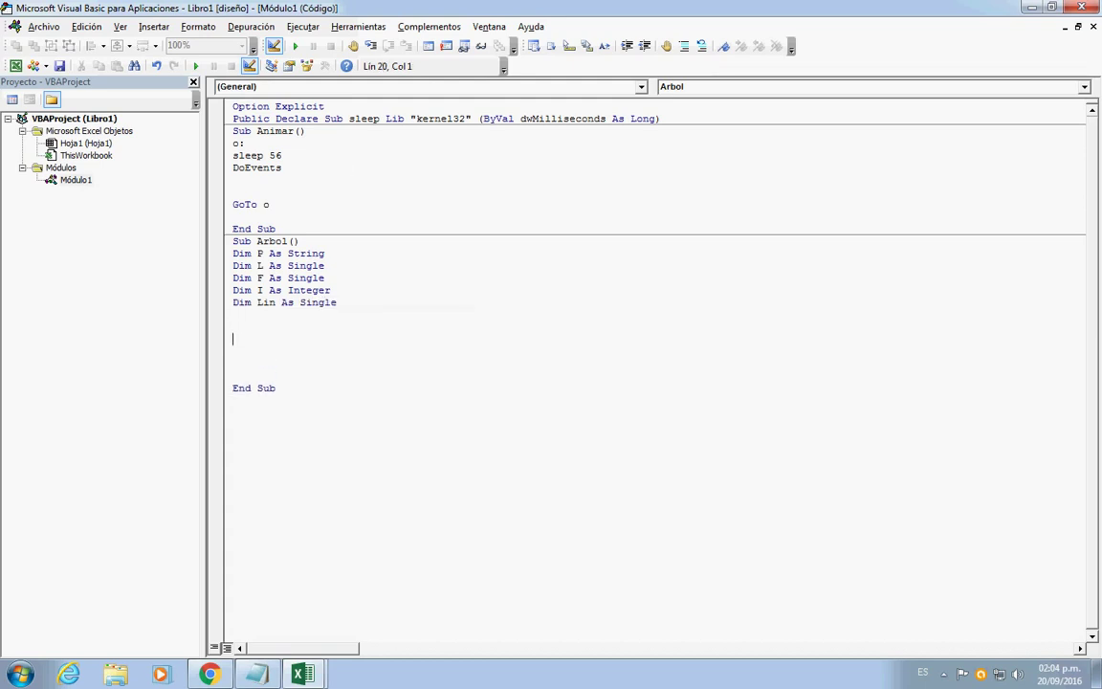
- Assign P the "XXXOXXXOXXXOXXXOXXXOXXX" pattern and set L = Len(P)
text(p)
text(=")
text(XXX)
text(OXXXO)
text(XXXOXX)
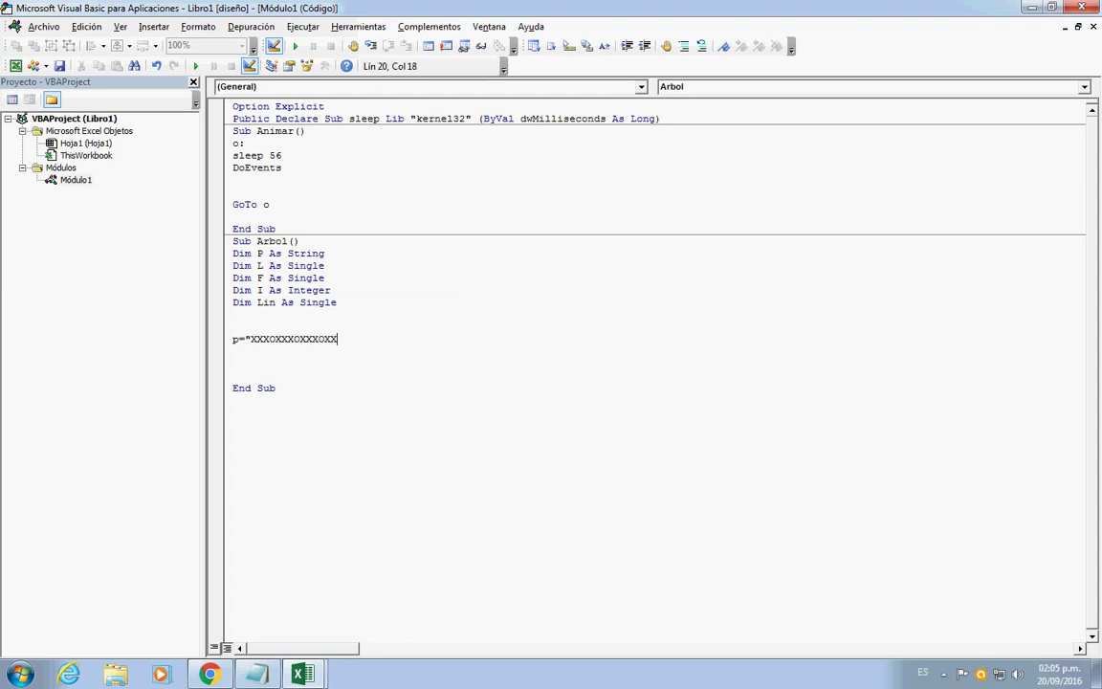
text(XOXXXO)
text(XXX)
key(Return)
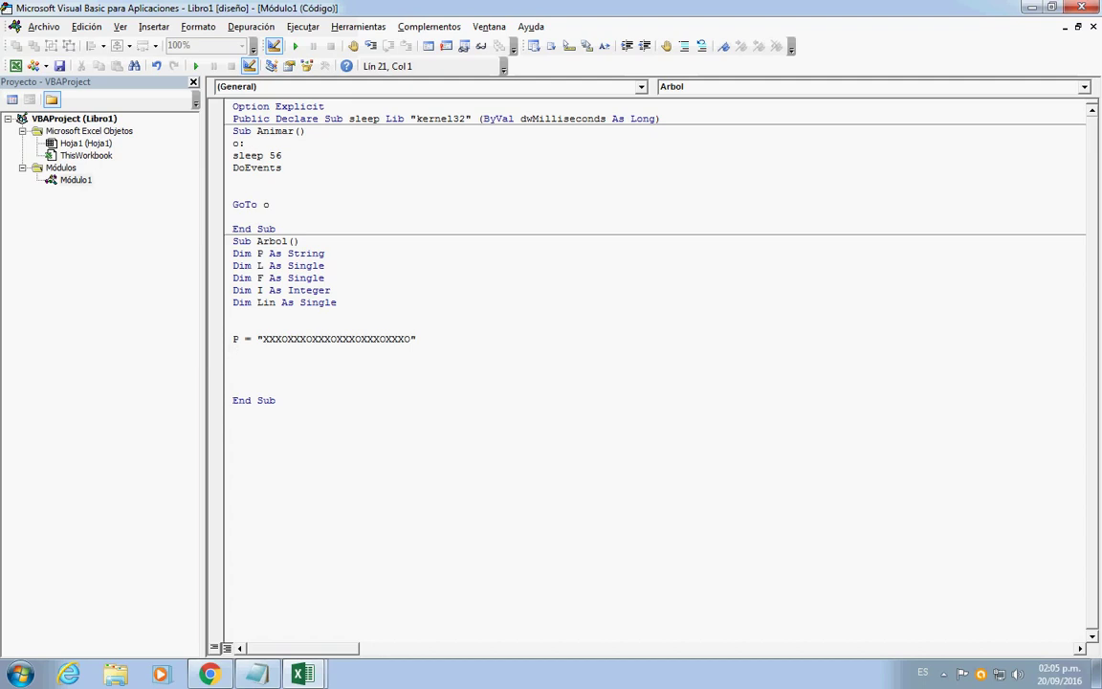
text(l=len()
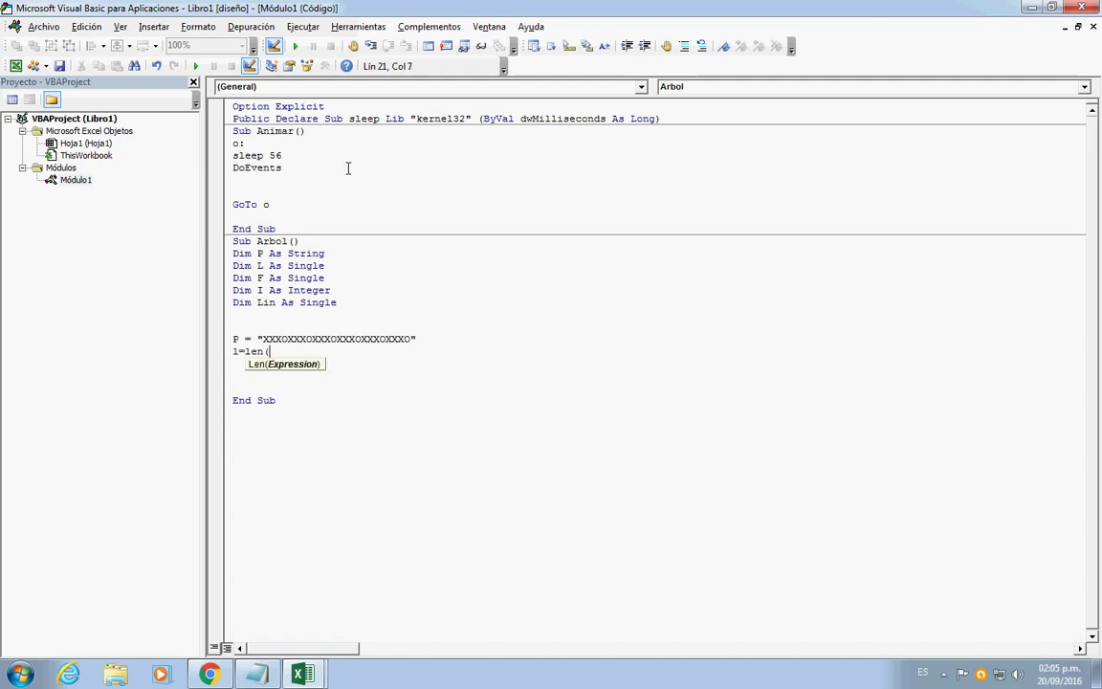
text(p))
key(Return)
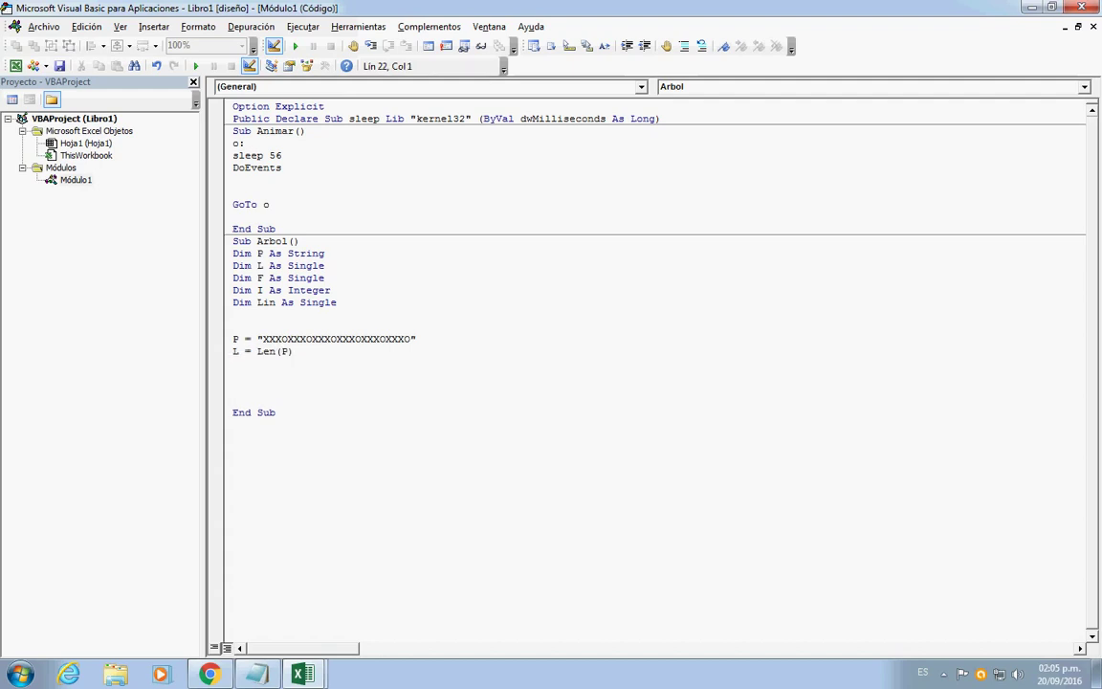
- Set F = 1 and Lin = 2 in Arbol
text(f=1)
text(1)
key(Return)
text(Lin = "")
key(Return)
key(Return)
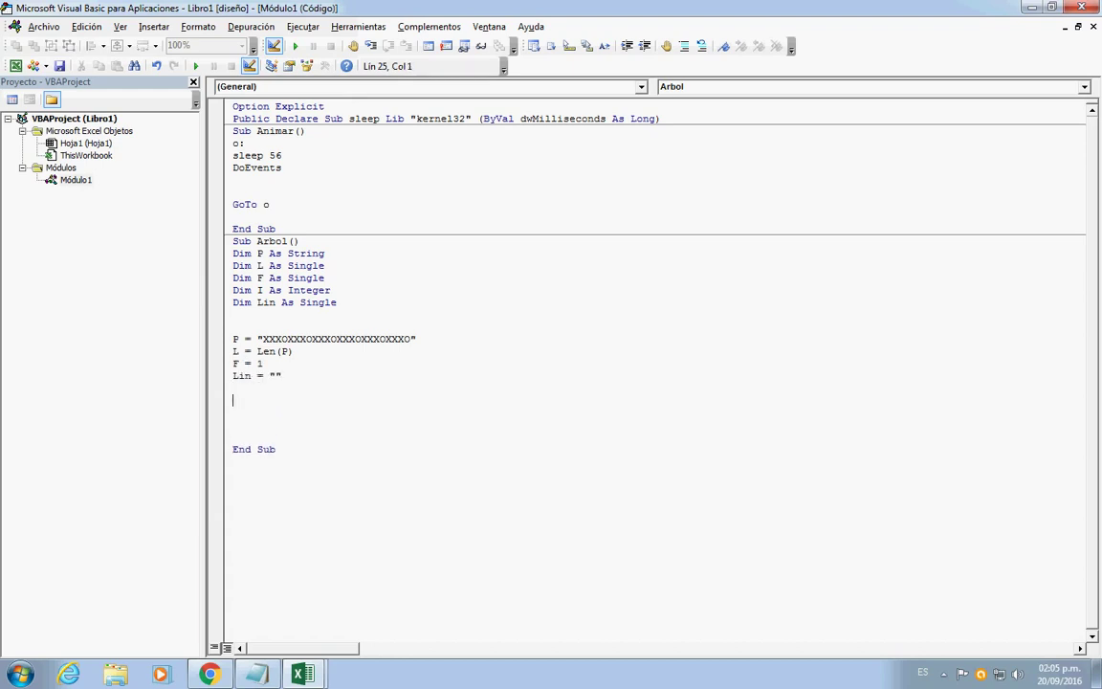
key(BackSpace)
key(Up)
key(End)
key(BackSpace)
key(BackSpace)
text(2)
key(Down)
key(Return)
key(Tab)
- Add a For I = 1 To L loop closed by Next I
text(or i)
text(=)
text(o l)
key(Return)
key(Return)
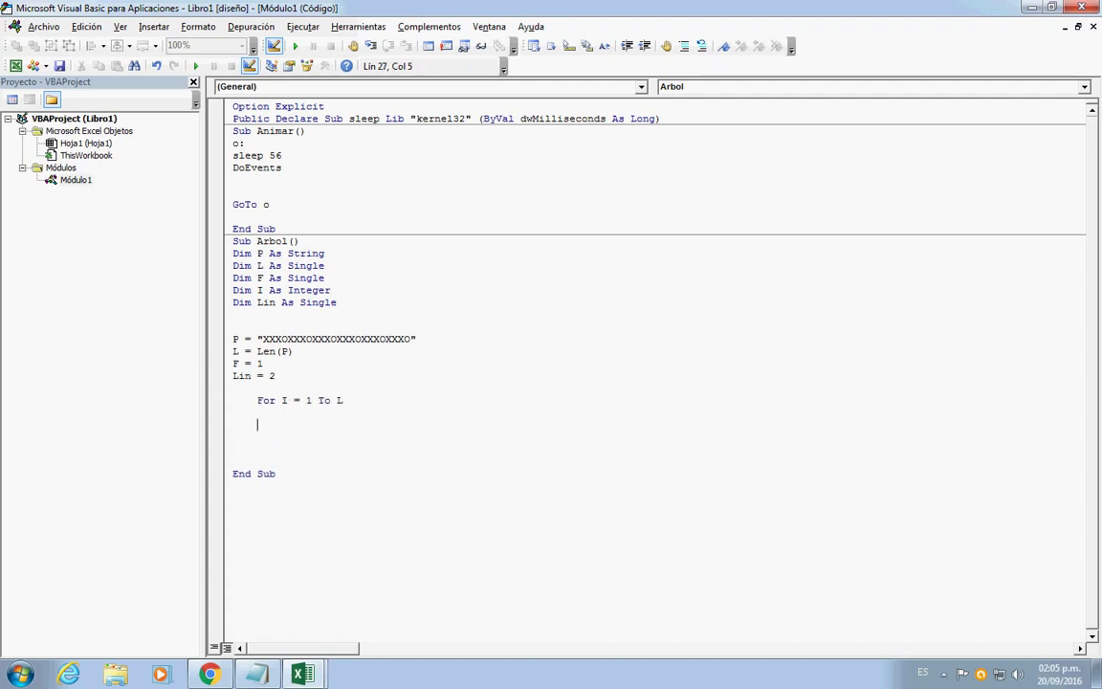
key(Return)
text(next )
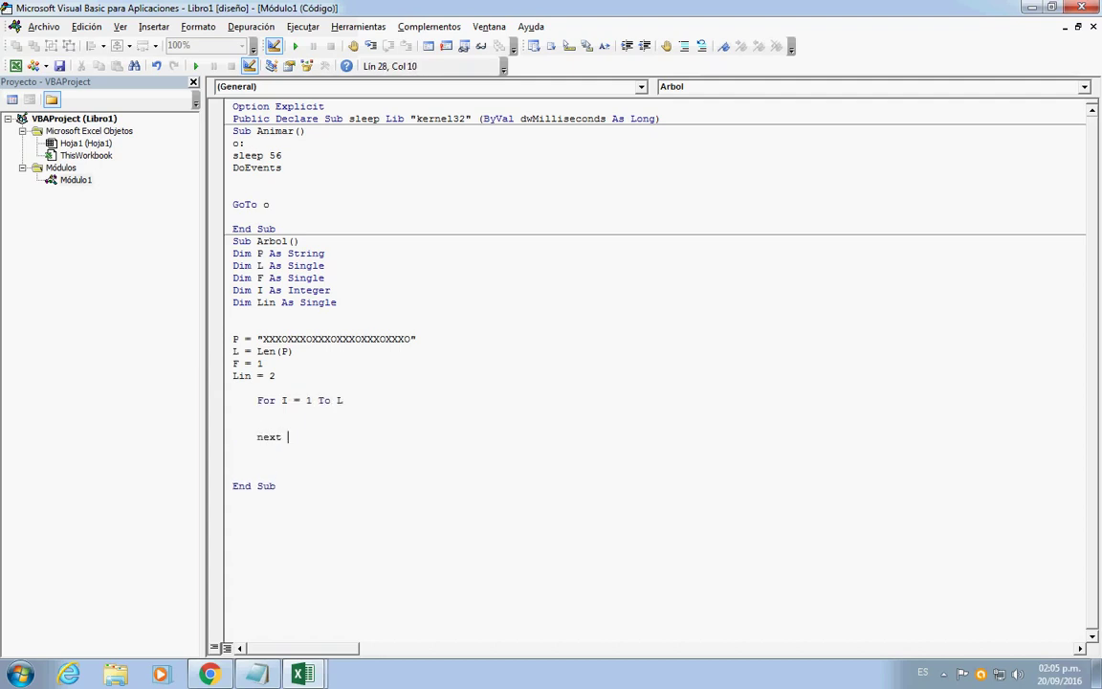
text(i)
key(Up)
key(Up)
key(Return)
key(Return)
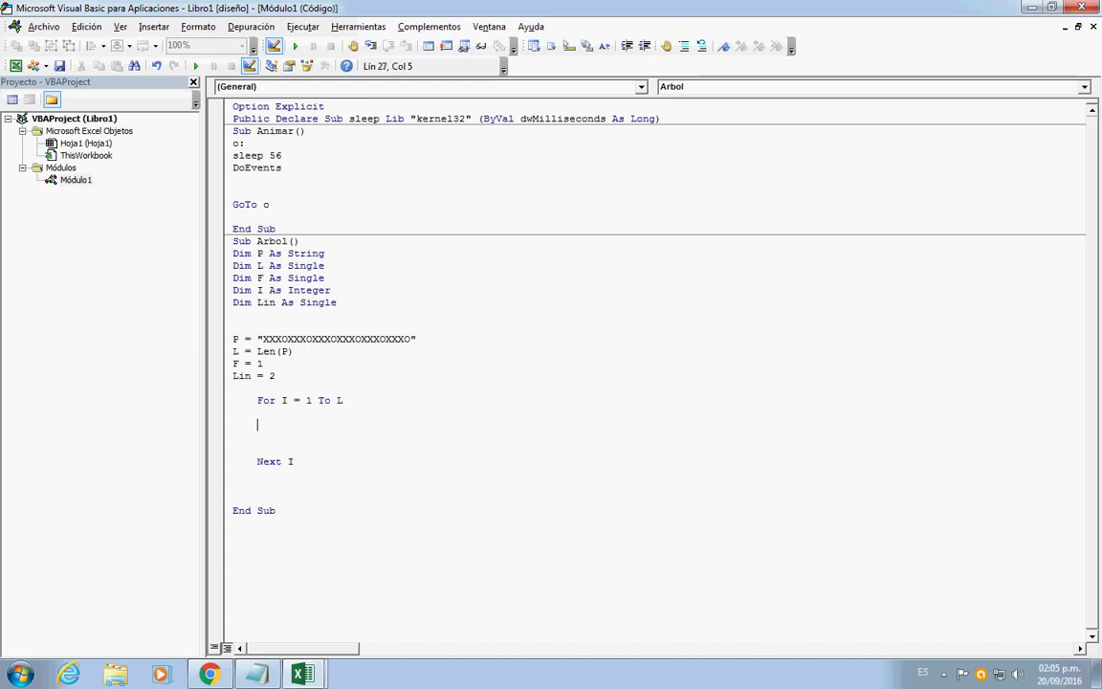
key(Return)
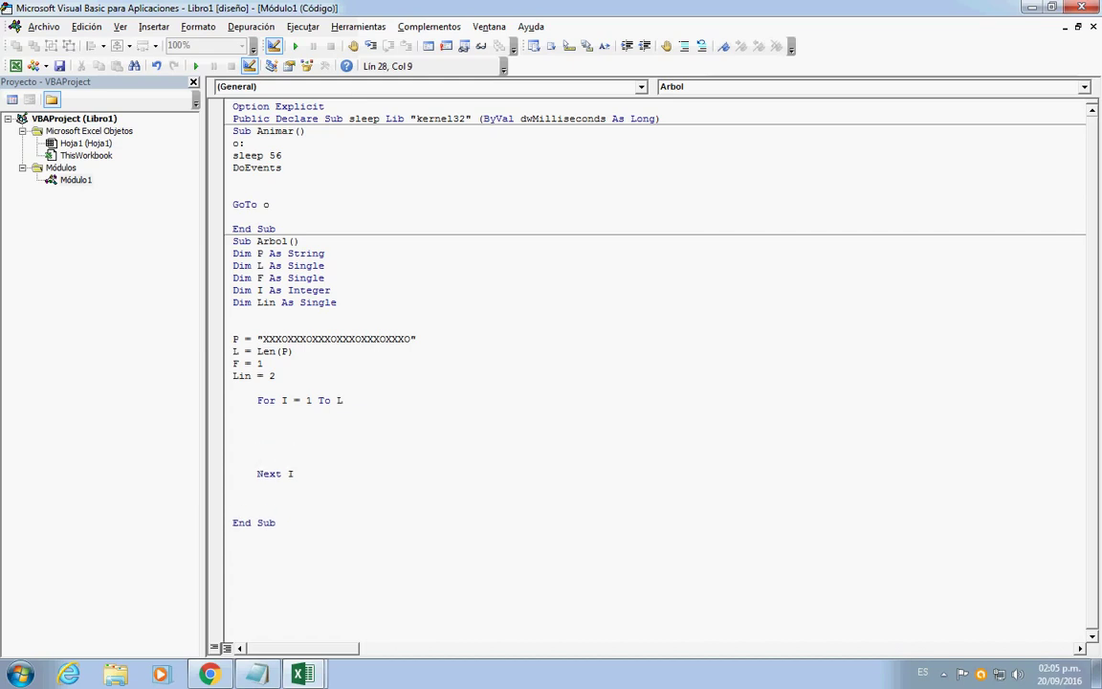
- Inside the loop, write Left(P, I) into Hoja1 column B at row Lin
text(hoja1.R)
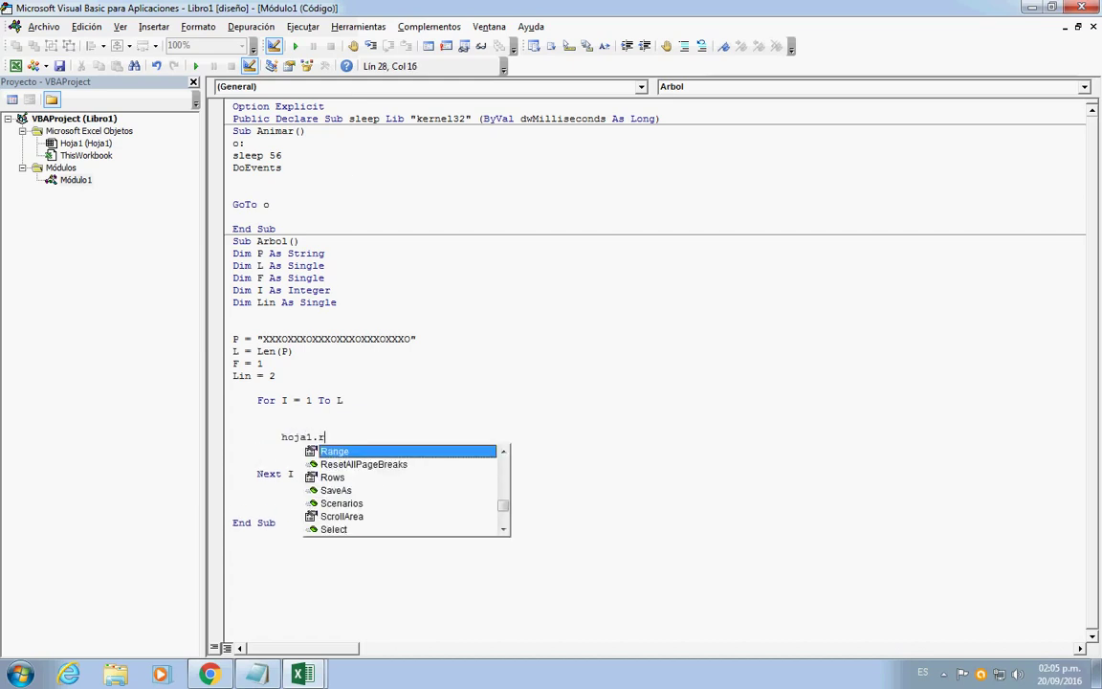
key(Tab)
text((")
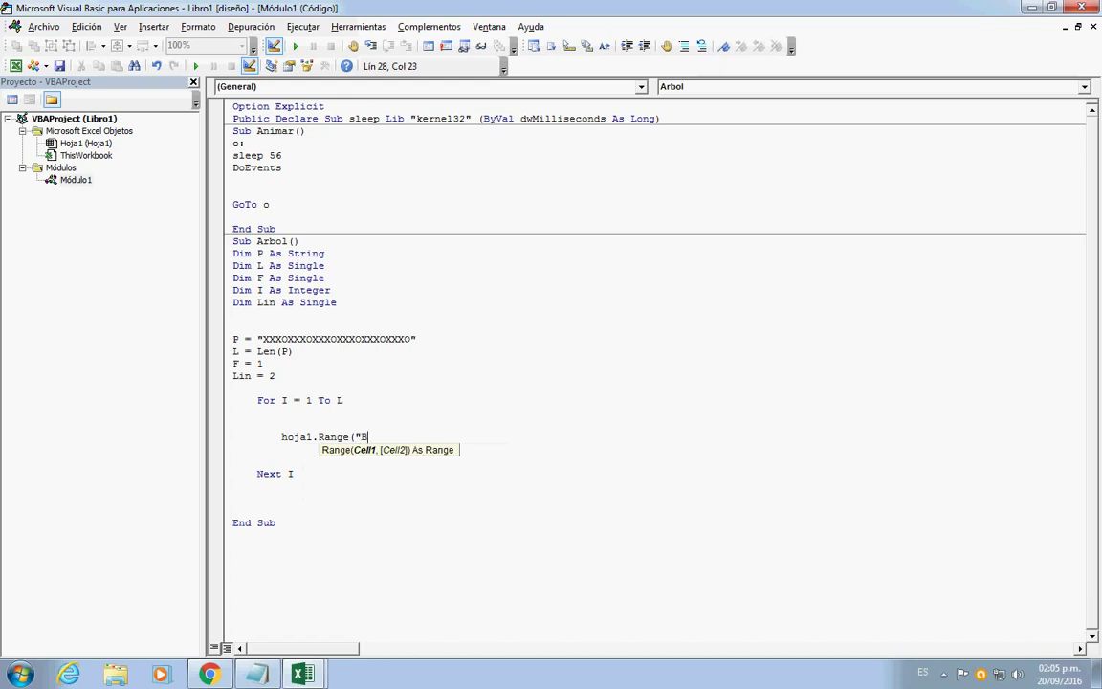
text(" & )
text(1)
text(=)
key(BackSpace)
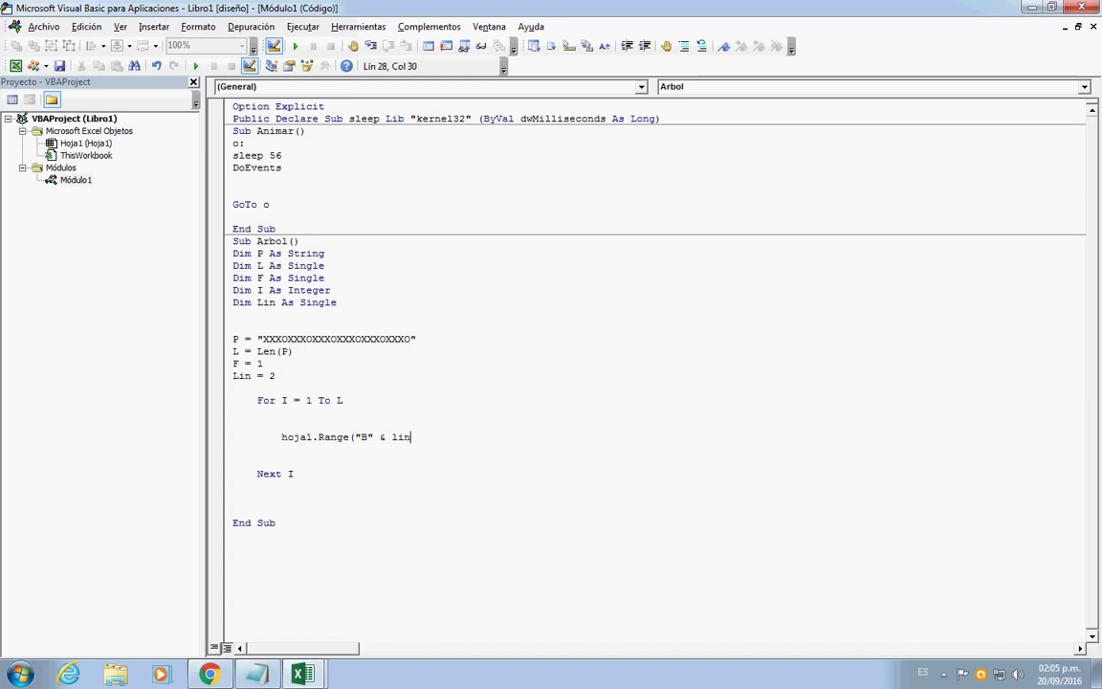
text()=l)
text(eft(p)
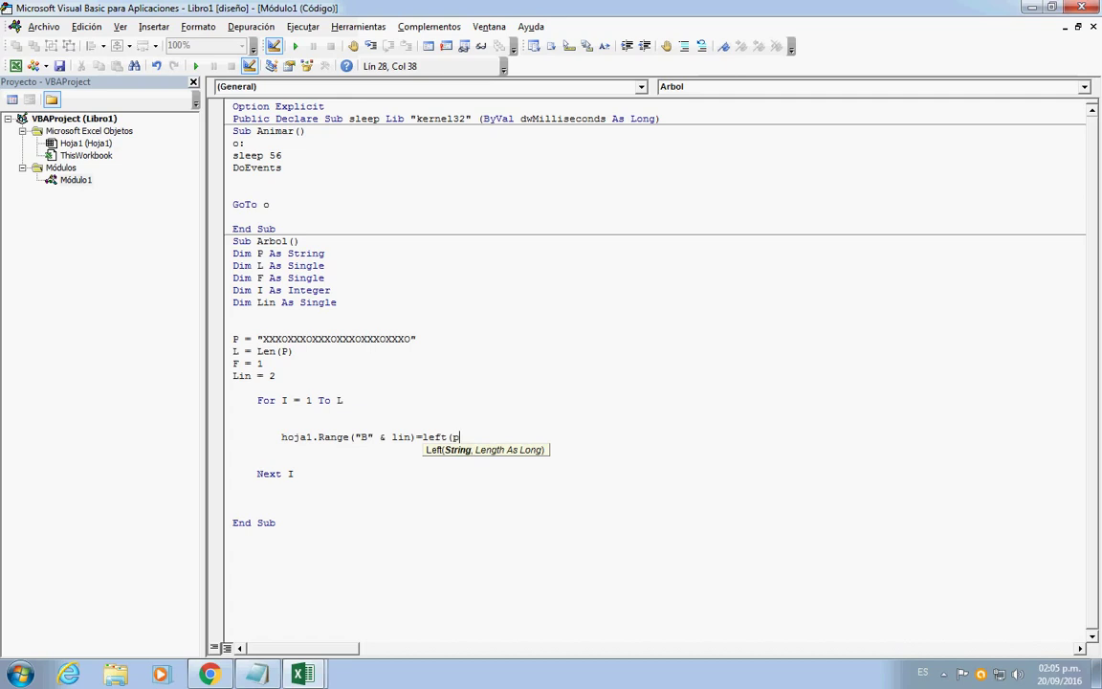
text(,i))
key(Down)
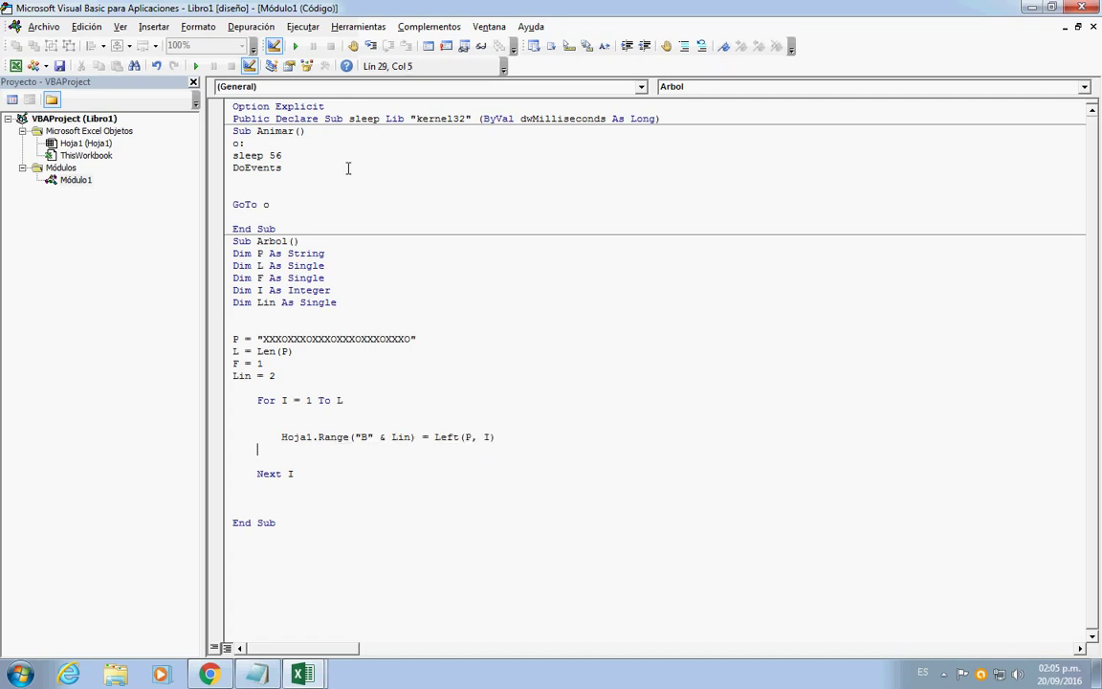
- Add F = F + 1 and Lin = Lin + 1 before Next I
key(Return)
key(Return)
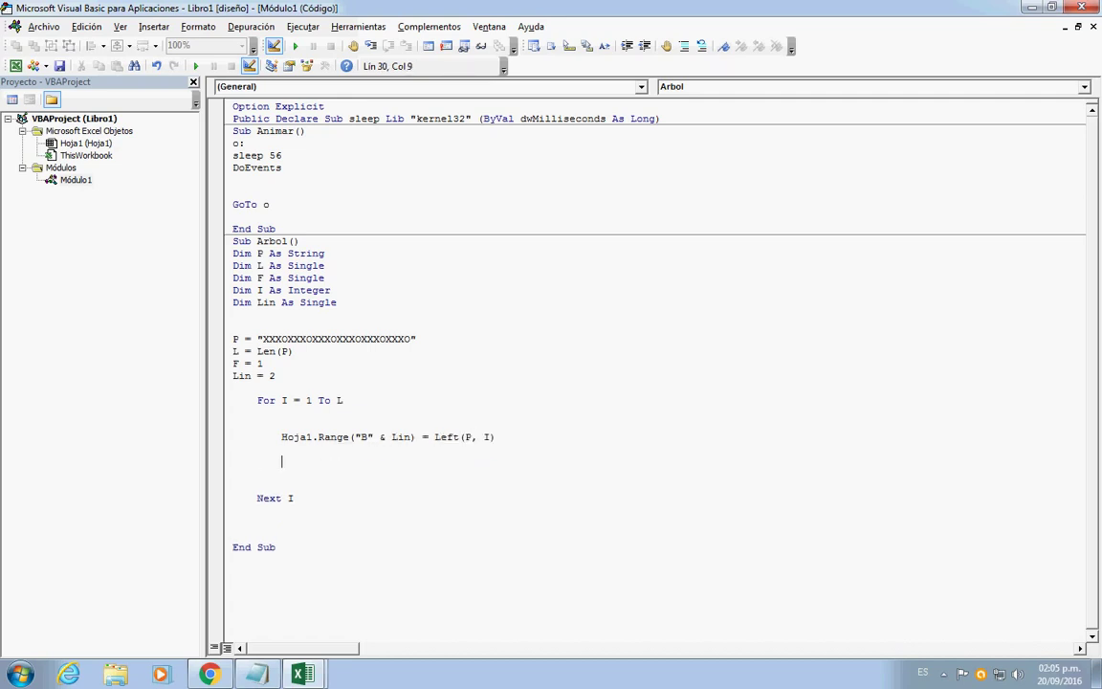
key(Return)
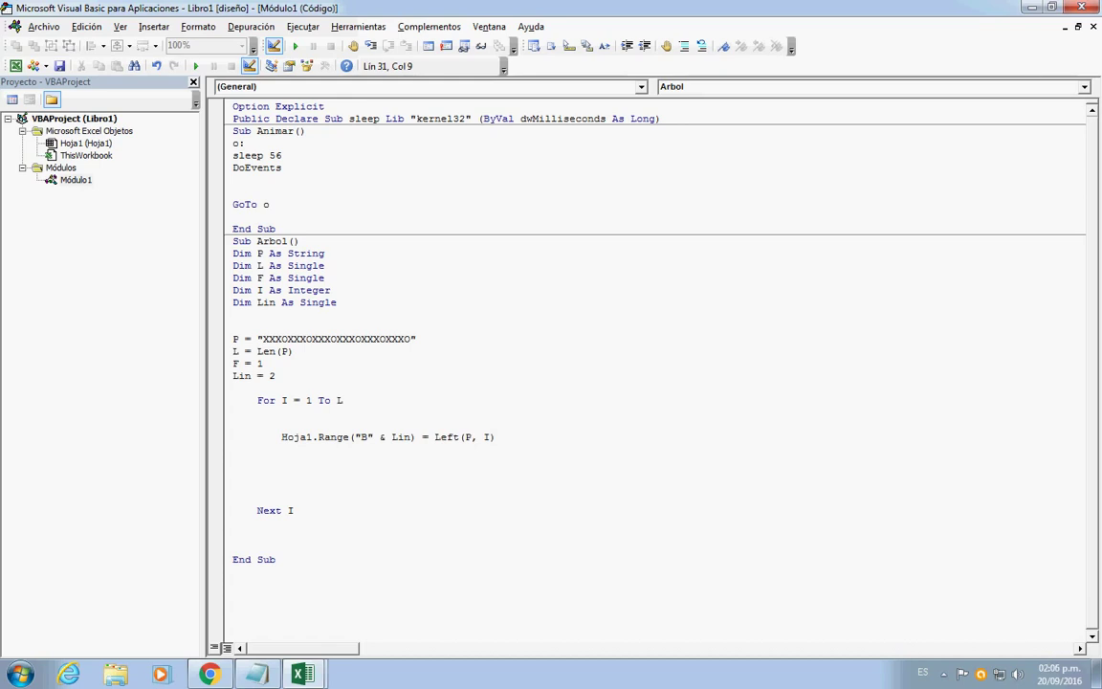
text(F)
key(Return)
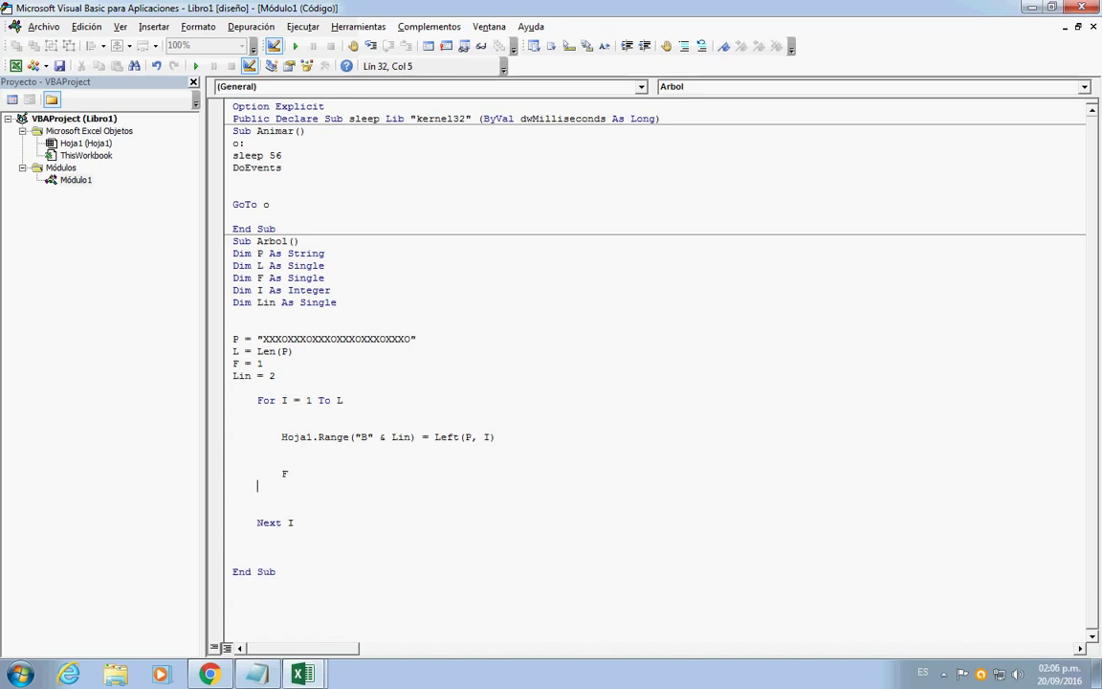
key(BackSpace)
key(BackSpace)
text(F)
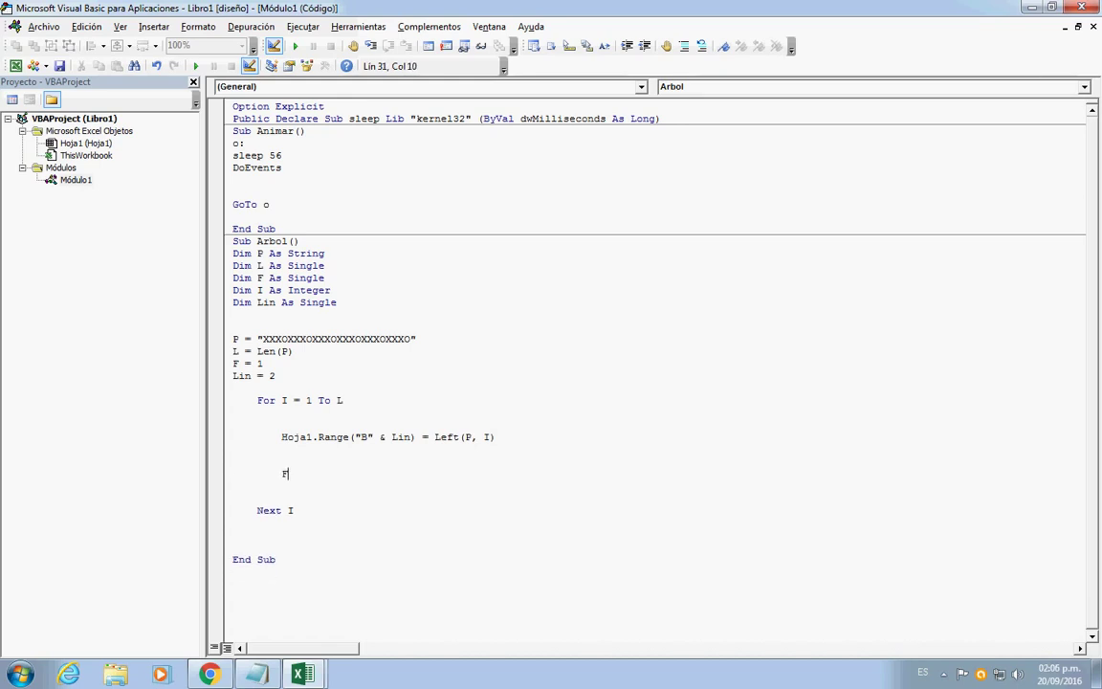
text(= F+1)
key(Return)
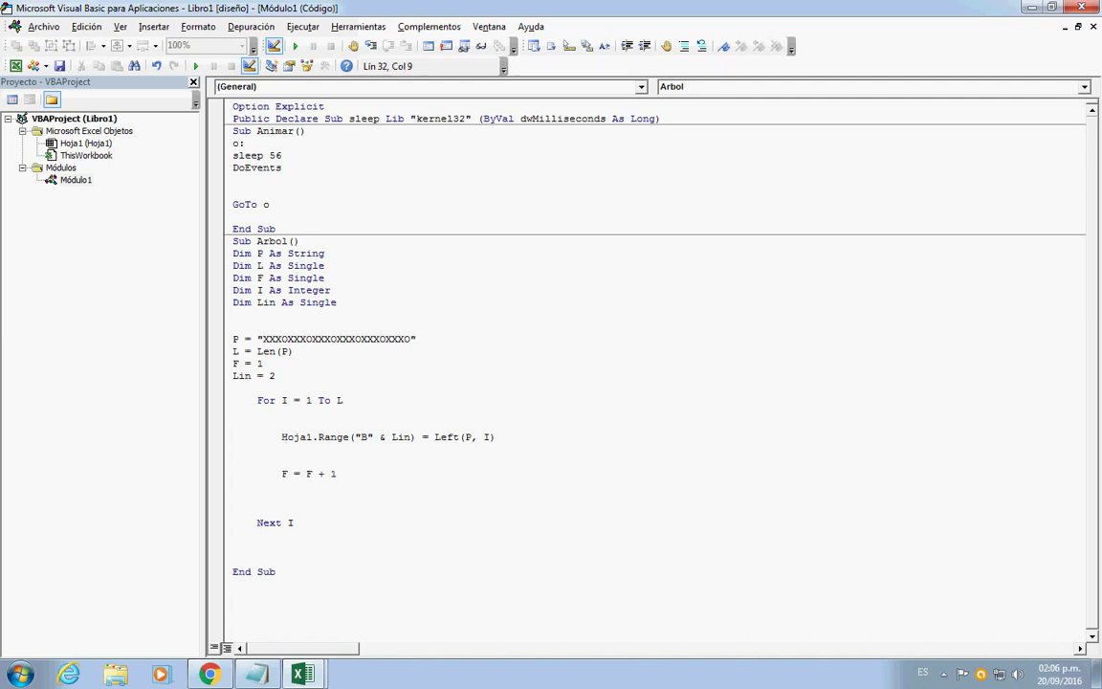
text(lili)
text(+1)
key(Down)
key(Down)
key(Down)
- Step through Arbol with F8 until B2–B25 show the X/O triangle, then reset
click(502, 279)
scroll(841, 522, down, 1)
scroll(842, 521, down, 2)
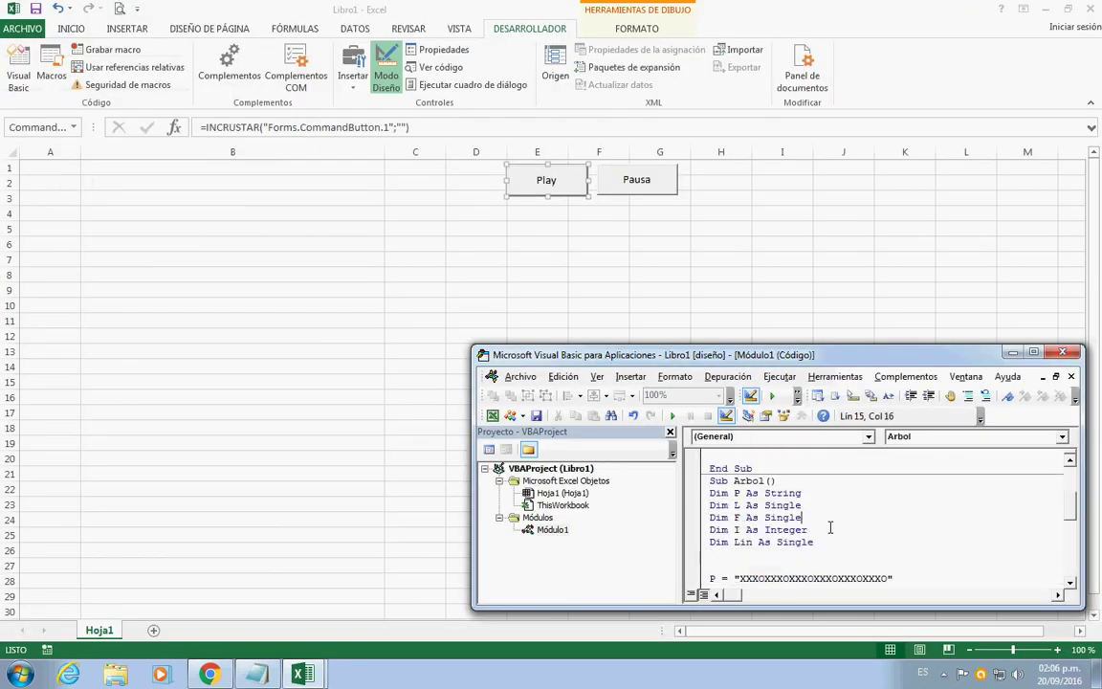
key(F8)
key(F8)
key(F8)
key(F8)
key(F8)
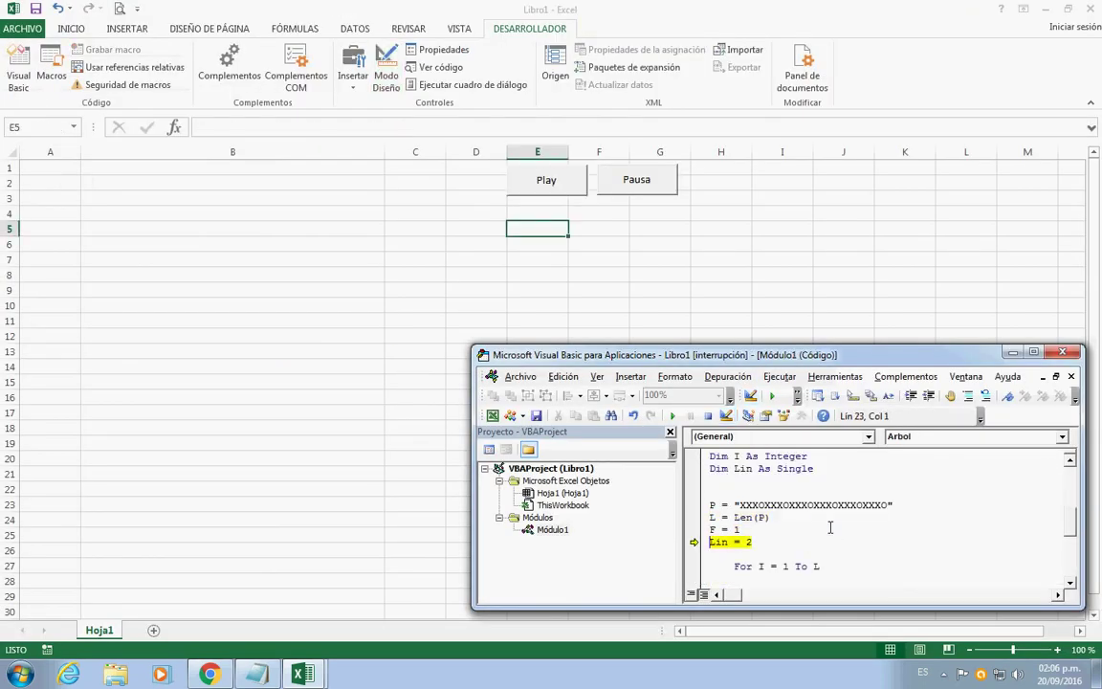
key(F8)
key(F8)
key(F8)
key(F8)
key(F8)
key(F8)
key(F8)
key(F8)
key(F8)
key(F8)
key(F8)
key(F8)
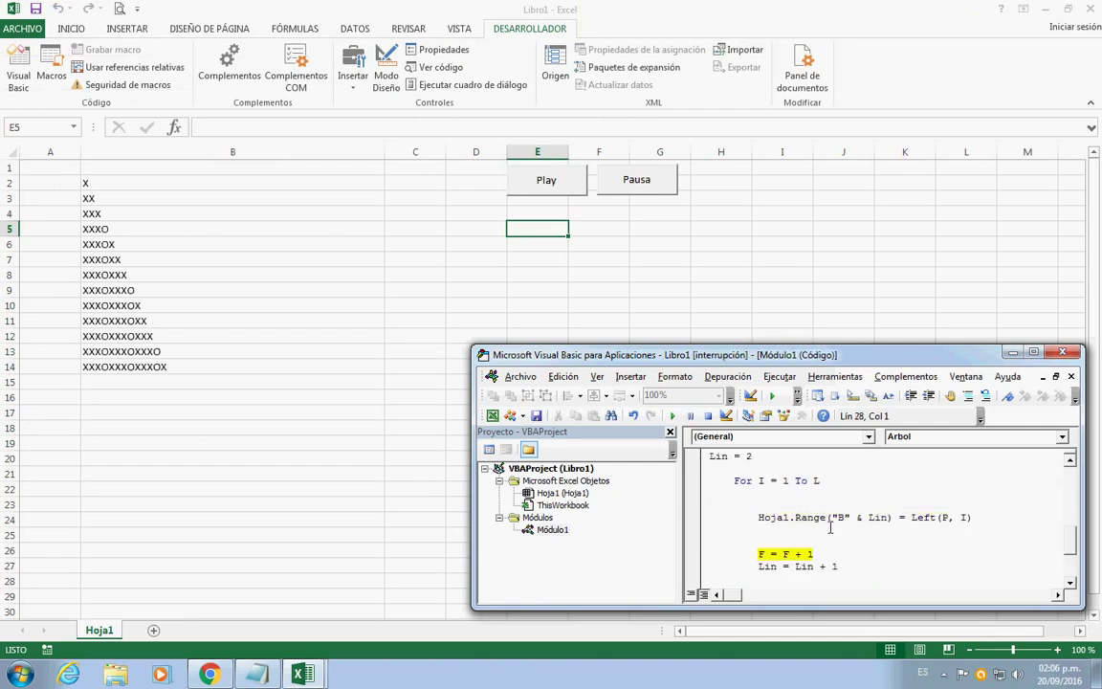
key(F8)
key(F8)
key(F8)
key(F8)
key(F8)
key(F8)
key(F8)
key(F8)
key(F8)
key(F8)
key(F8)
key(F8)
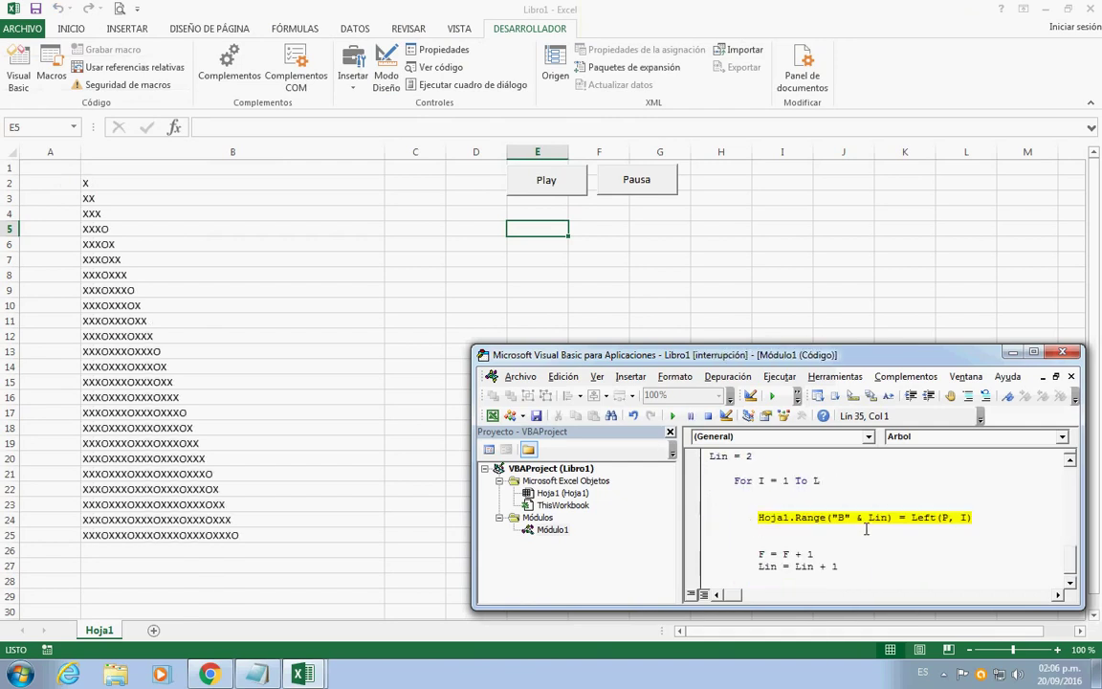
key(F8)
key(F8)
key(F8)
key(F8)
key(F8)
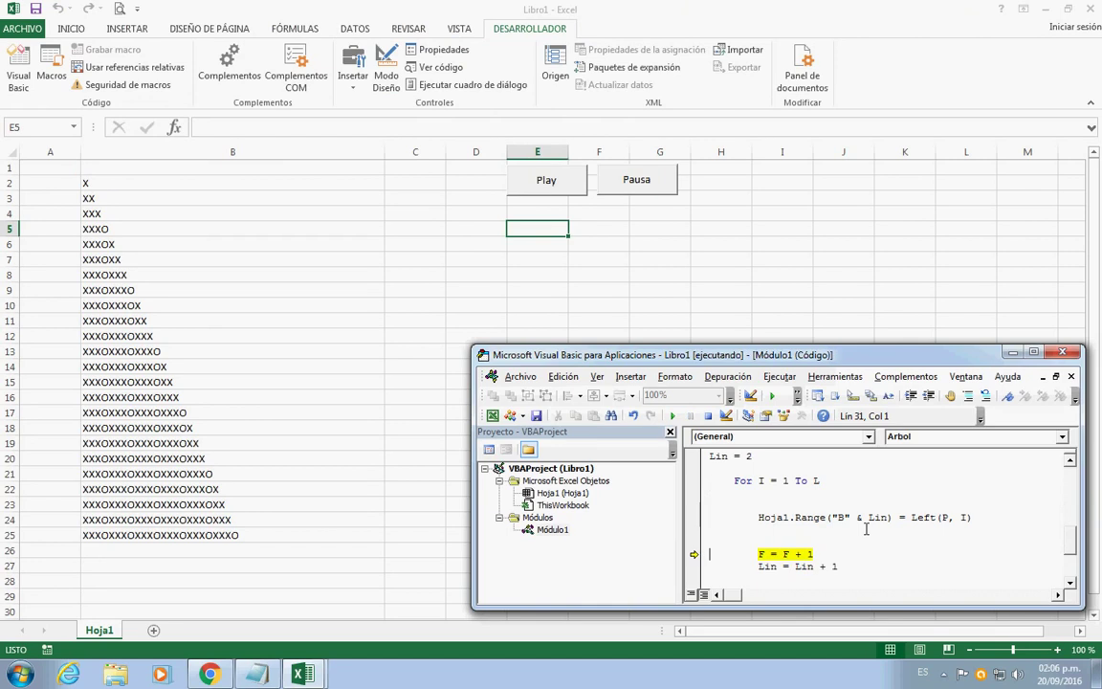
click(708, 415)
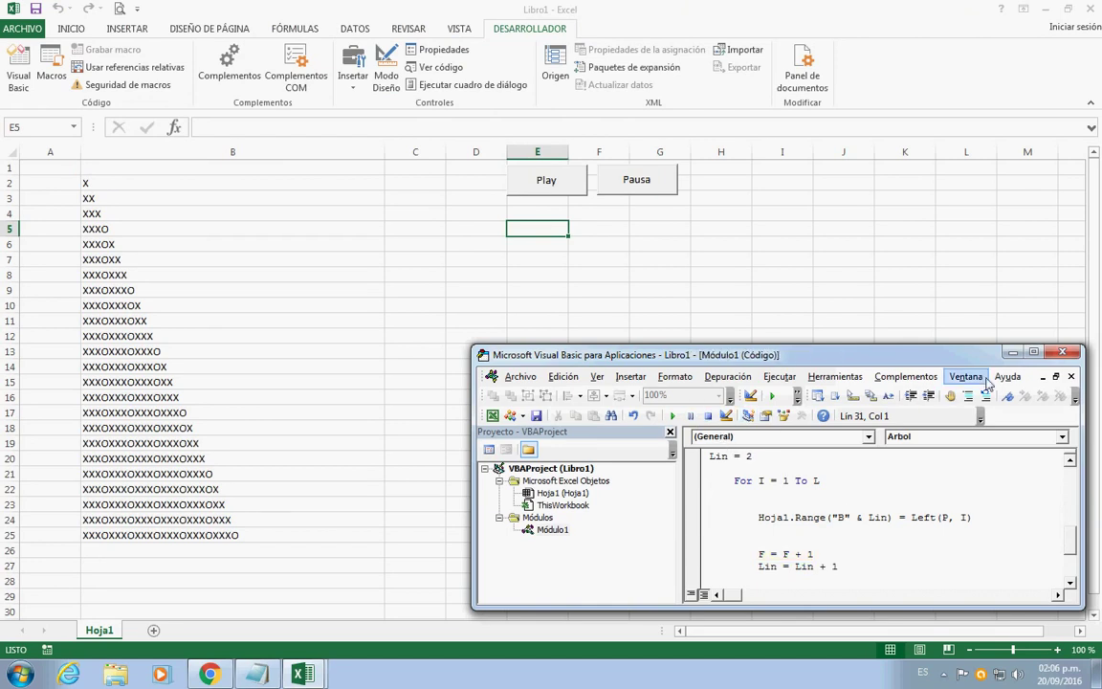
- Maximize the code window and add an indented Arbol call right after DoEvents in Sub Animar
double_click(918, 354)
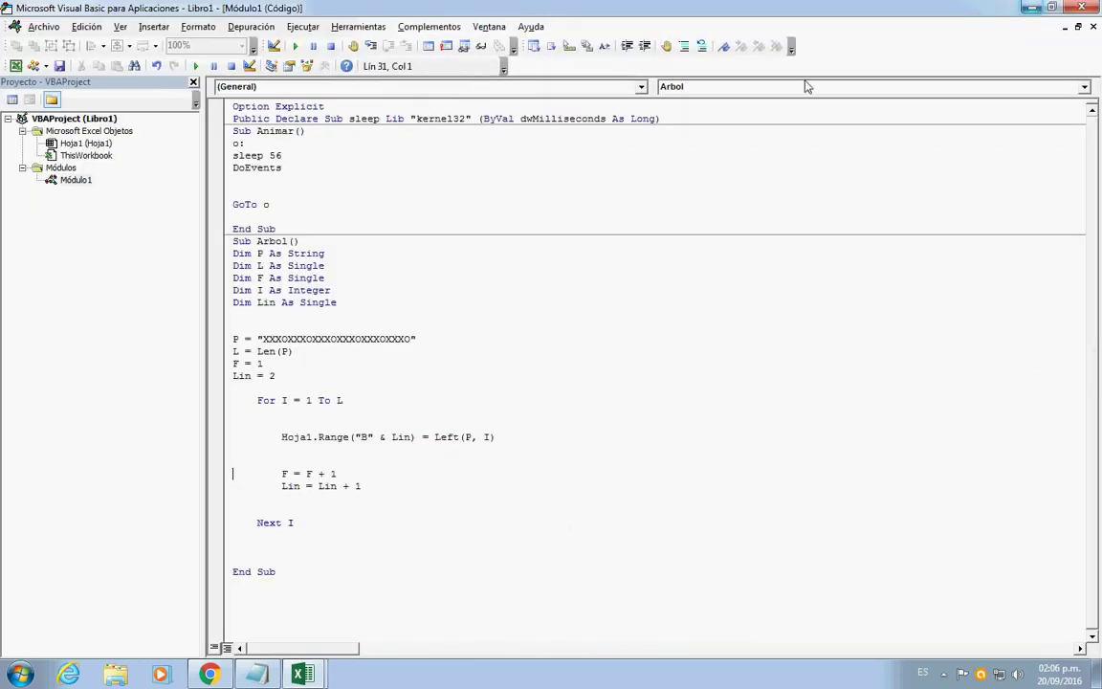
click(290, 192)
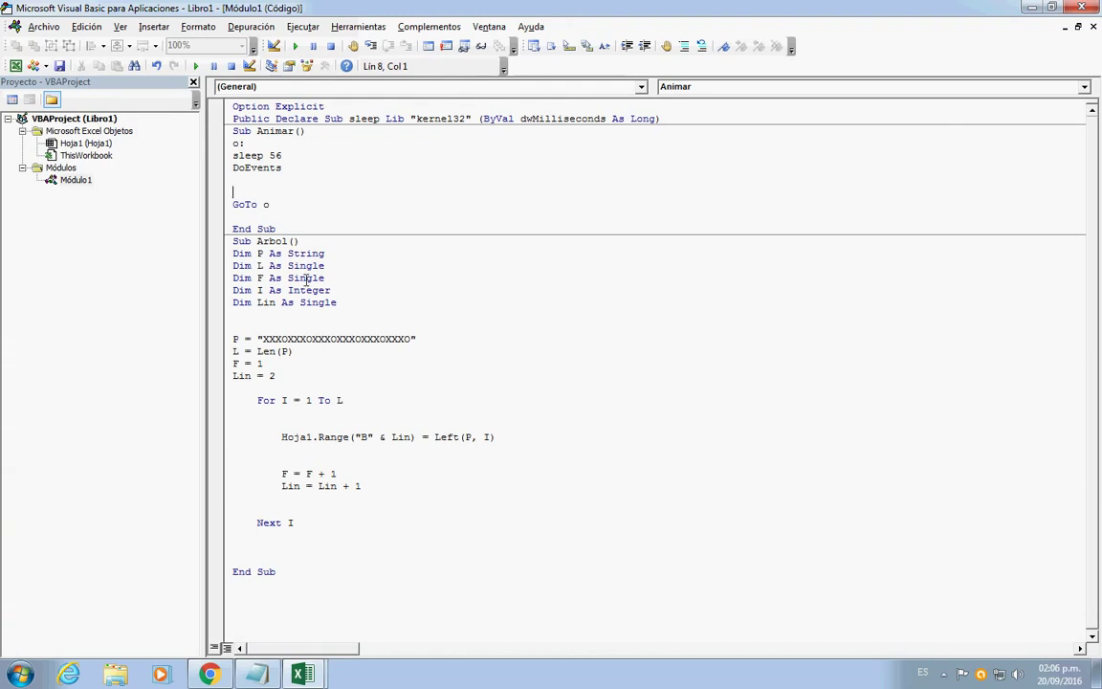
double_click(271, 242)
key(ctrl+c)
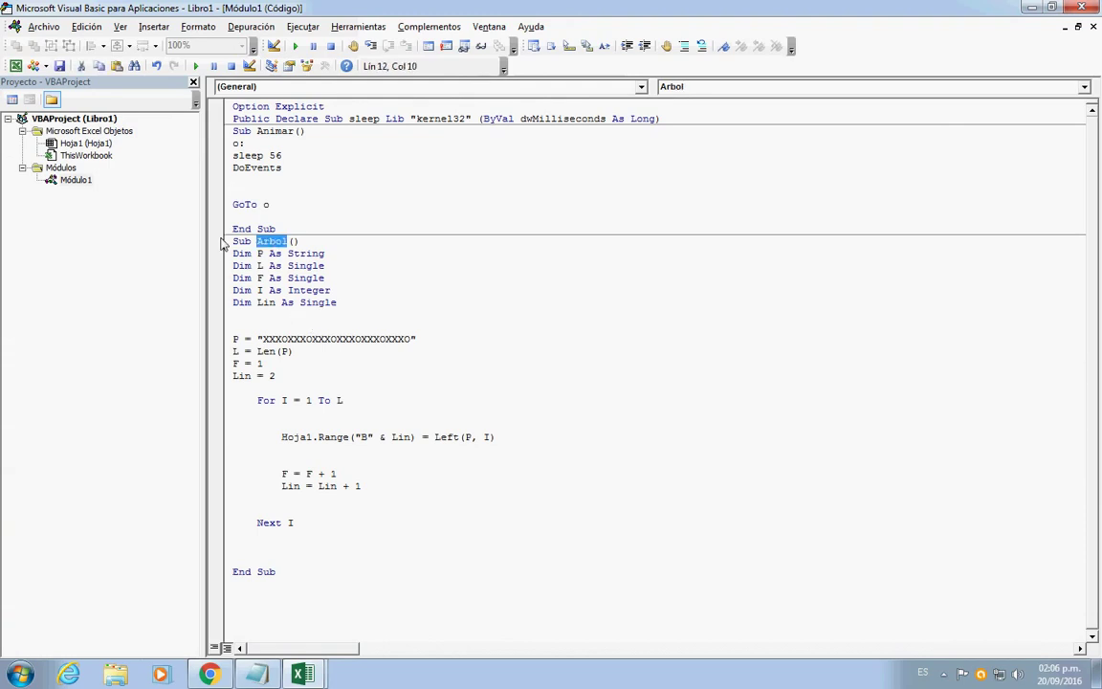
click(265, 186)
key(Return)
key(Tab)
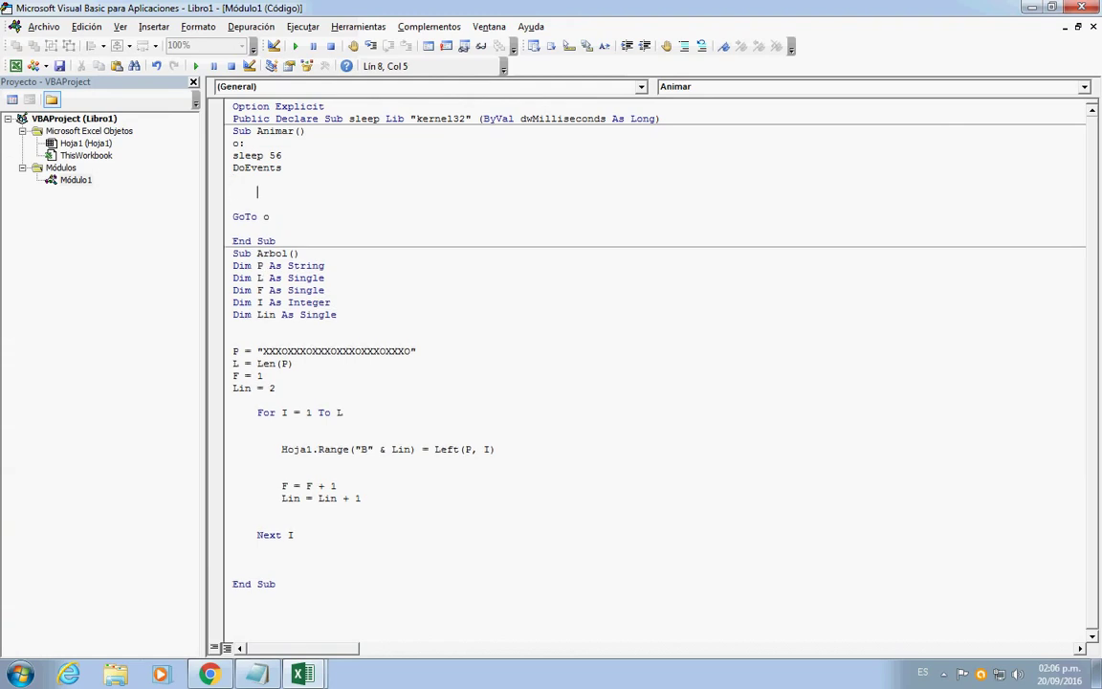
key(ctrl+v)
- Try the Play button, then copy the Animar procedure name in the code editor
key(alt+F11)
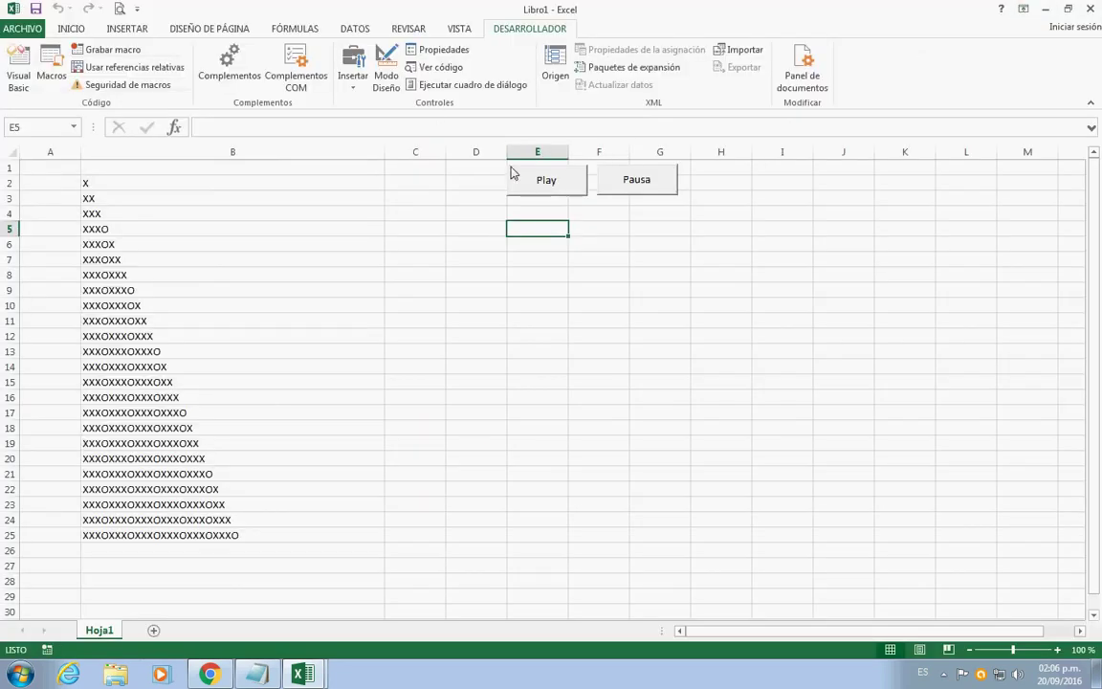
click(560, 182)
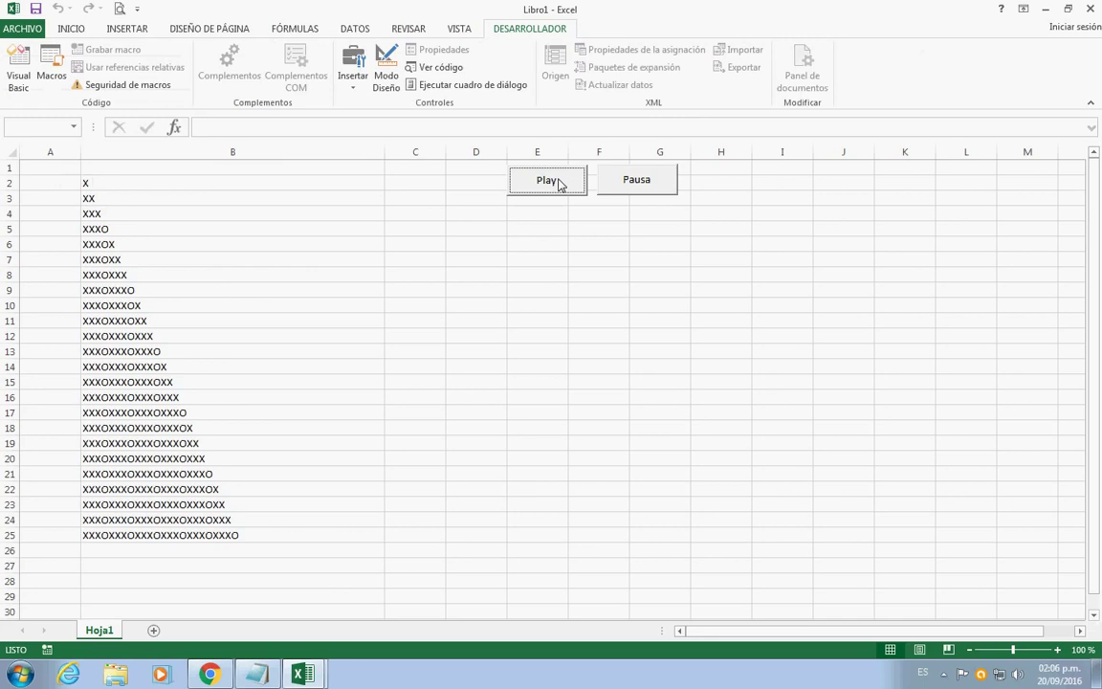
click(23, 75)
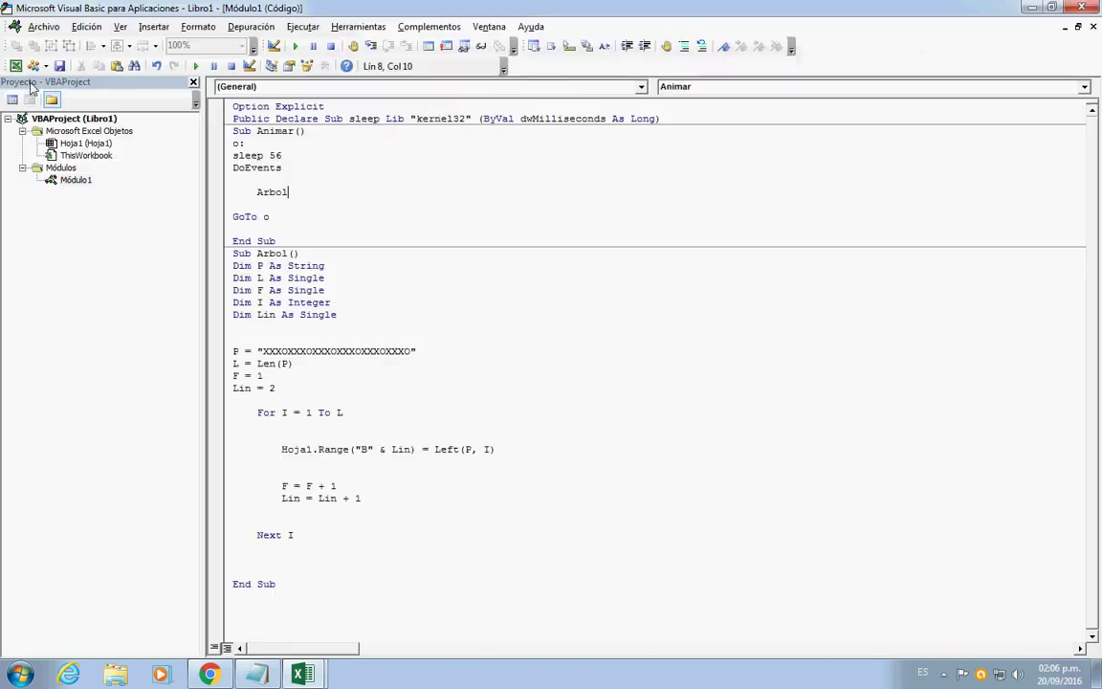
double_click(269, 131)
key(ctrl+c)
right_click(272, 135)
key(Escape)
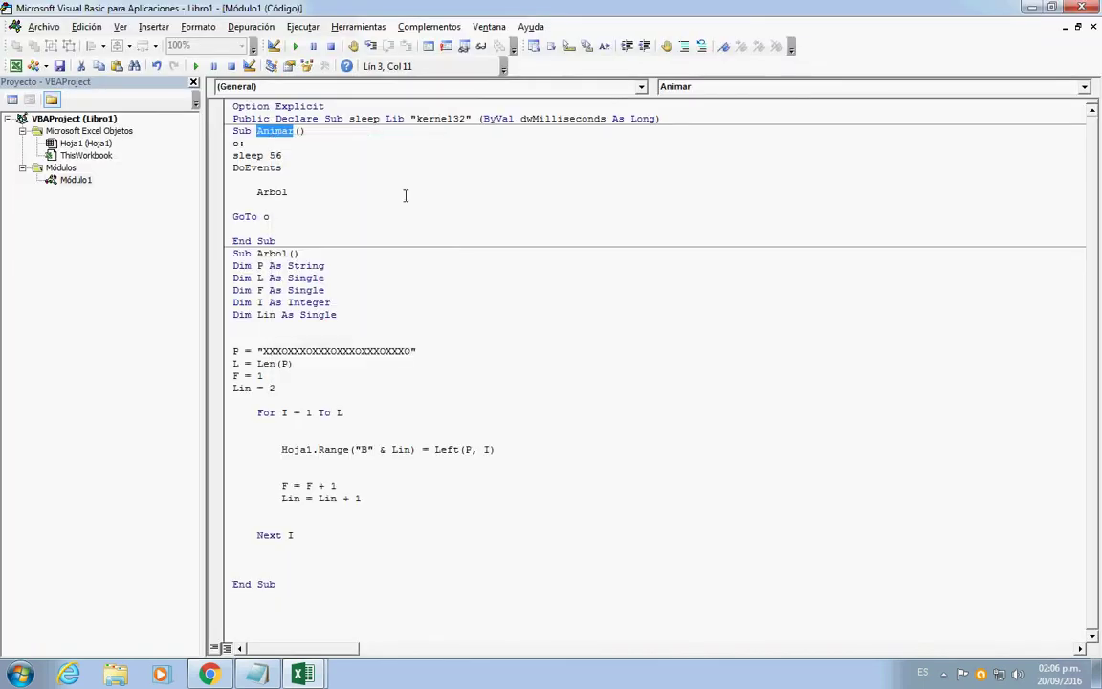
key(alt+F11)
- In Modo Diseño, paste an Animar call into Play's CommandButton1_Click handler, then exit design mode
click(387, 69)
right_click(564, 169)
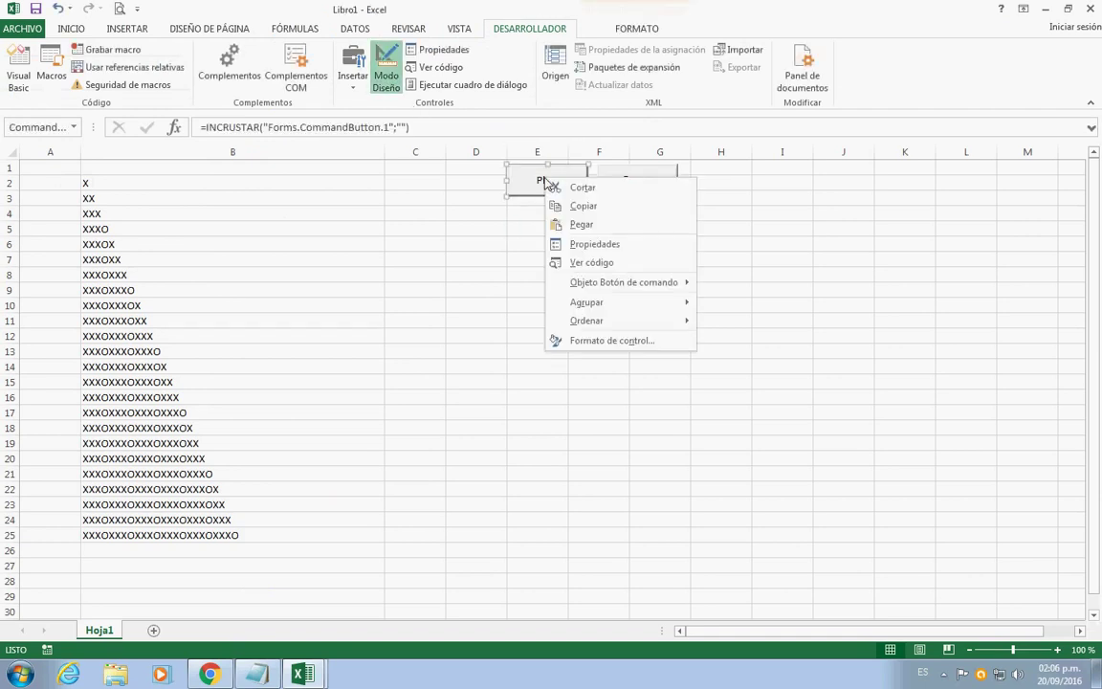
click(585, 239)
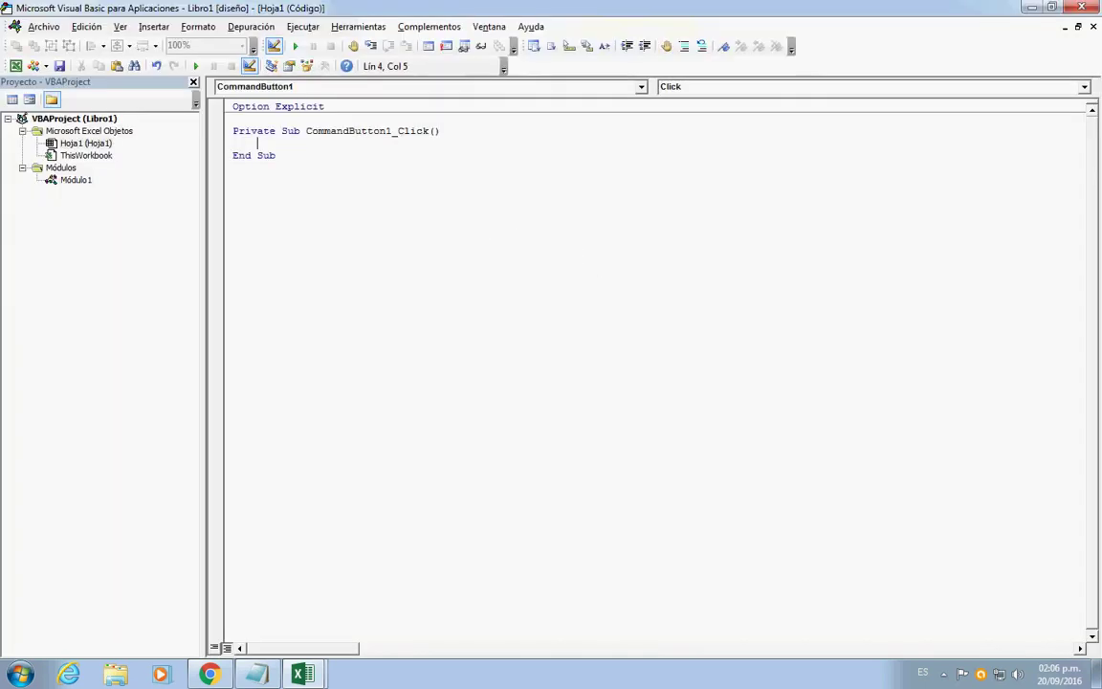
key(ctrl+v)
click(265, 119)
key(BackSpace)
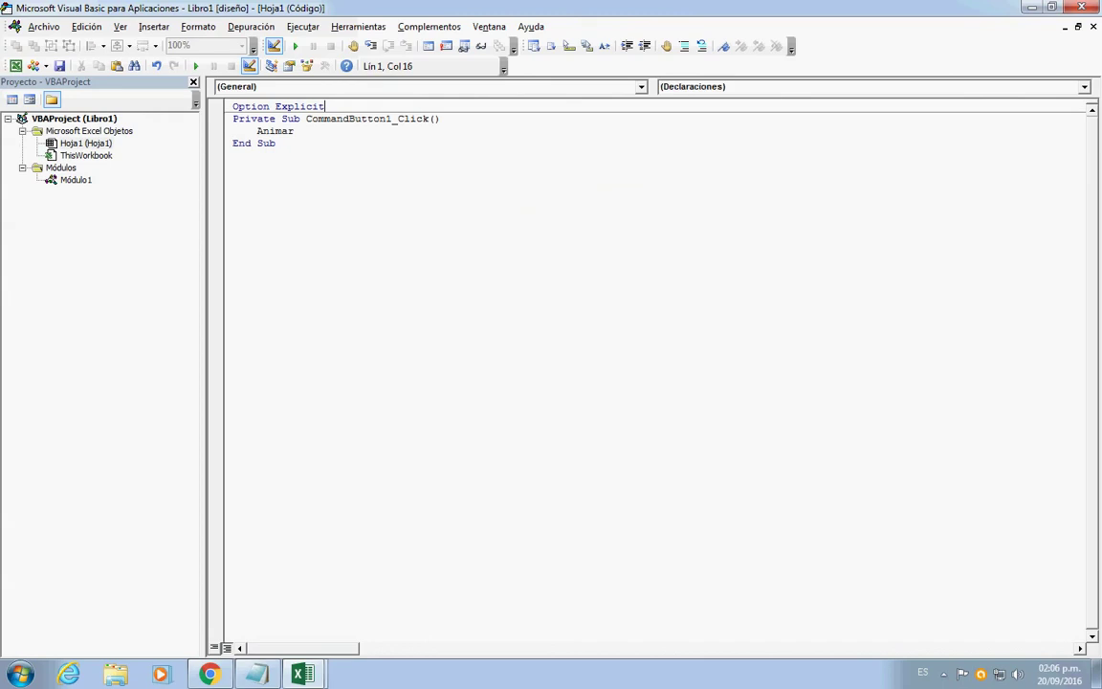
click(294, 131)
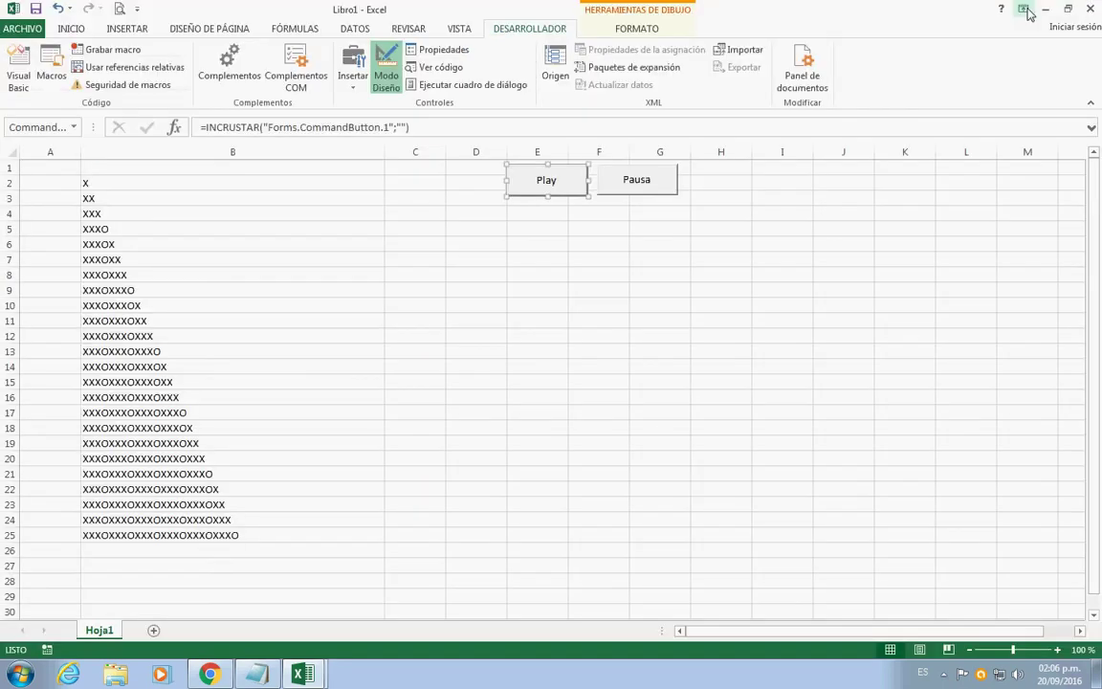
click(1030, 7)
click(398, 91)
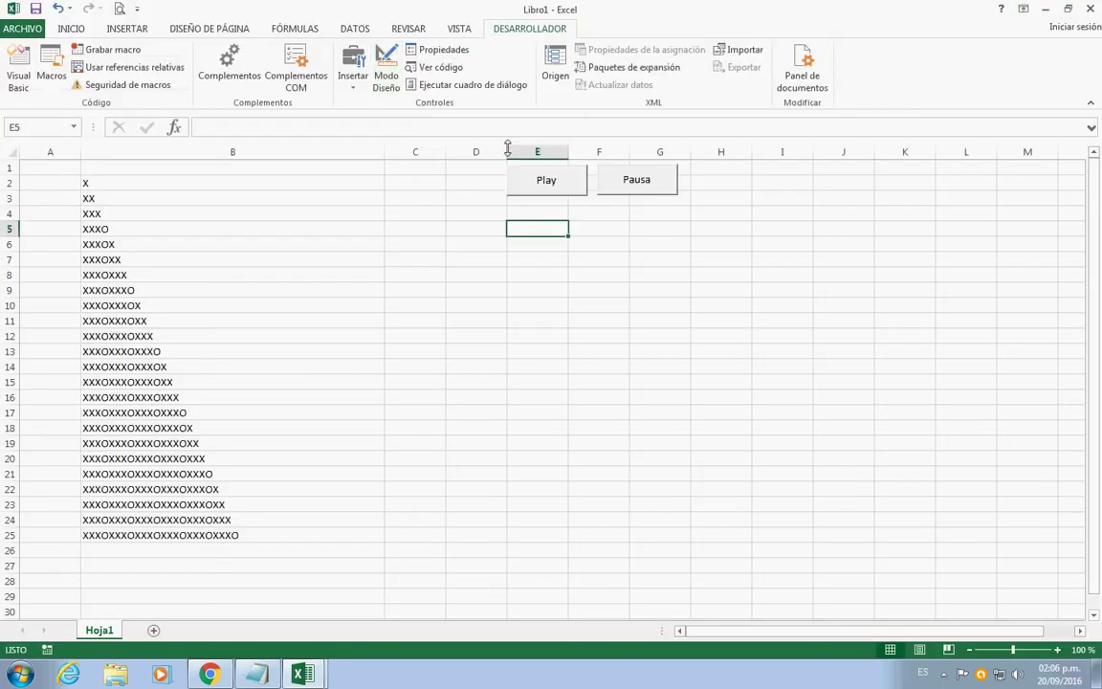
- Debug Play's DLL entry-point error and duplicate the sleep declaration above Sub Animar
click(559, 179)
click(582, 303)
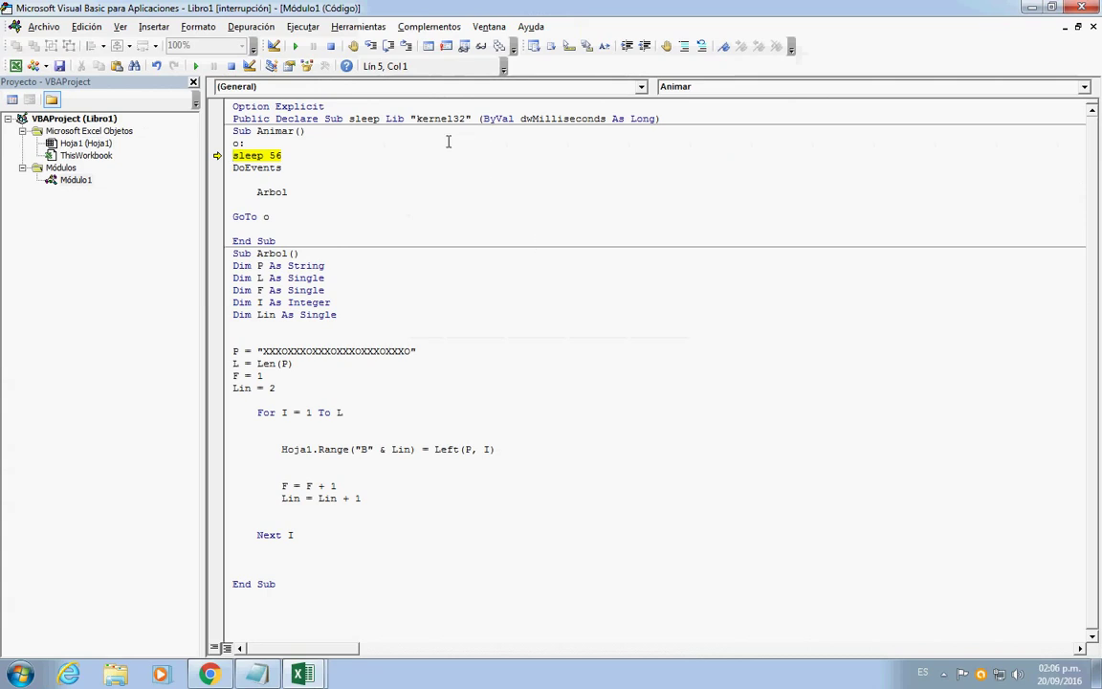
drag(660, 119, 237, 128)
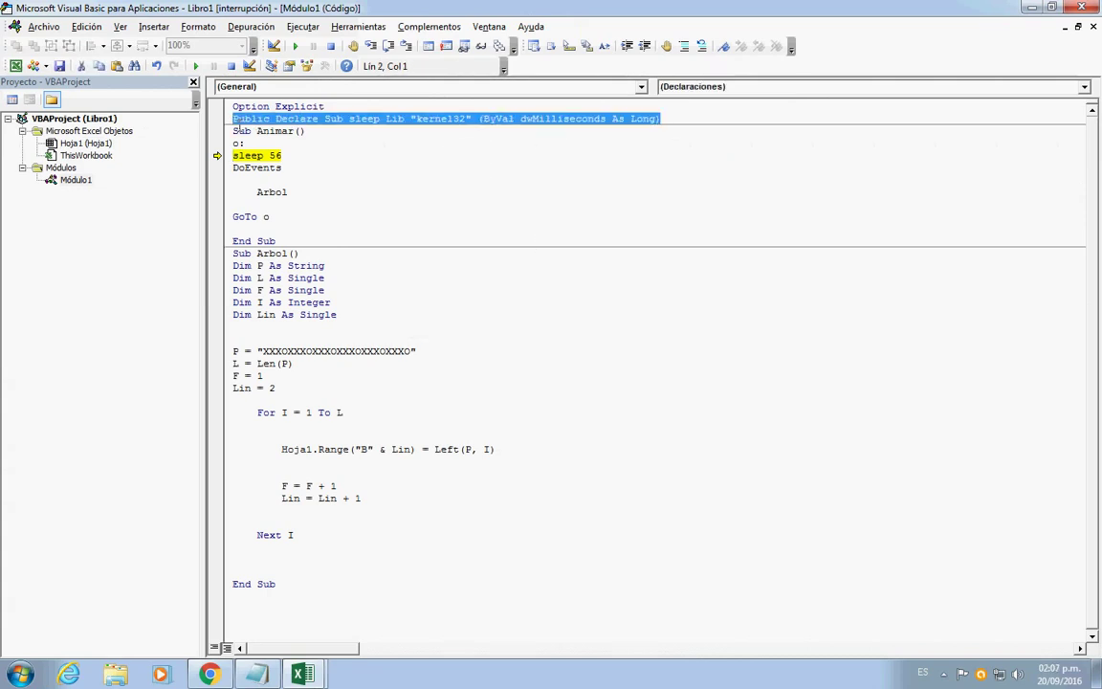
click(235, 128)
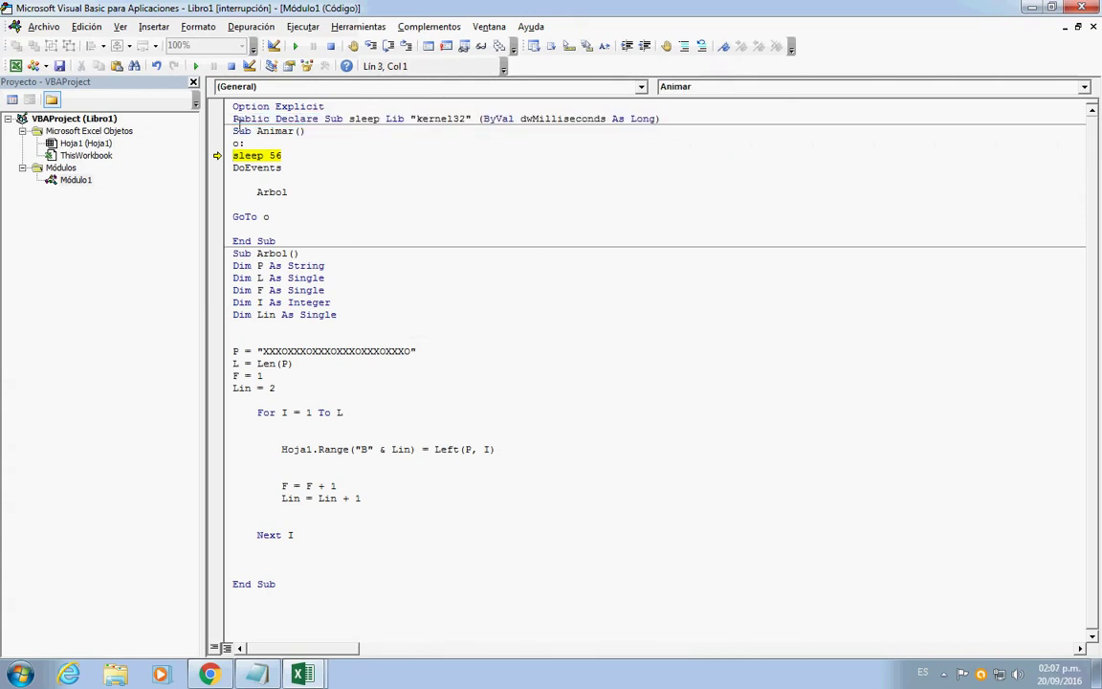
key(Return)
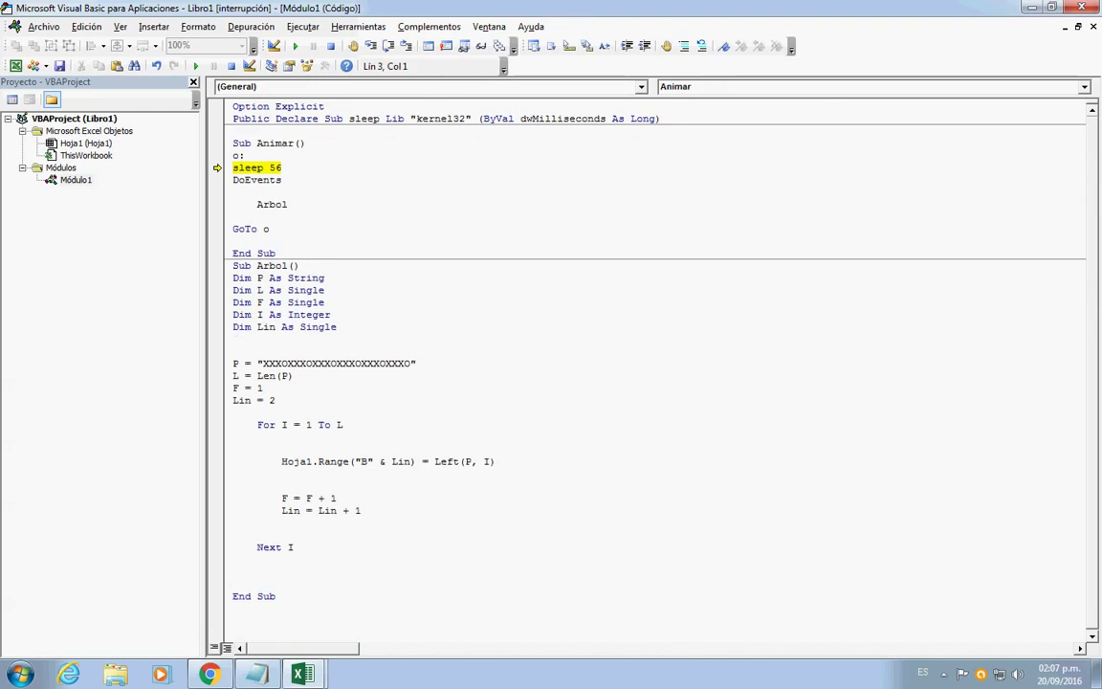
text(Public Declare Sub sleep Lib "kernel32" (ByVal dwMilliseconds As Long))
key(Return)
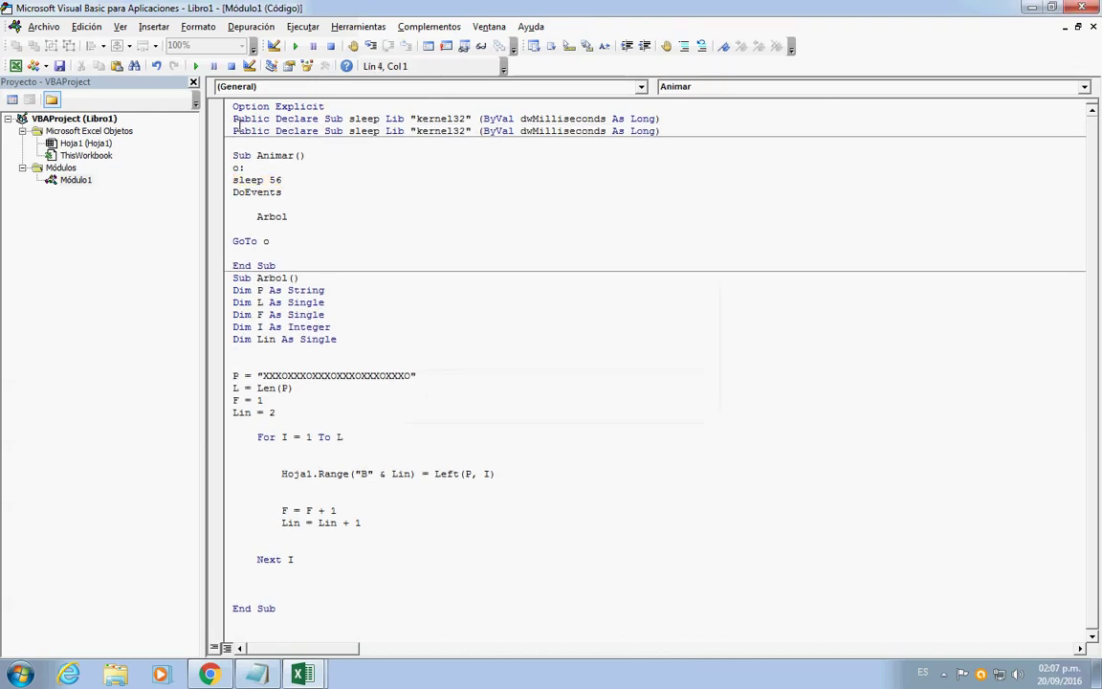
click(226, 119)
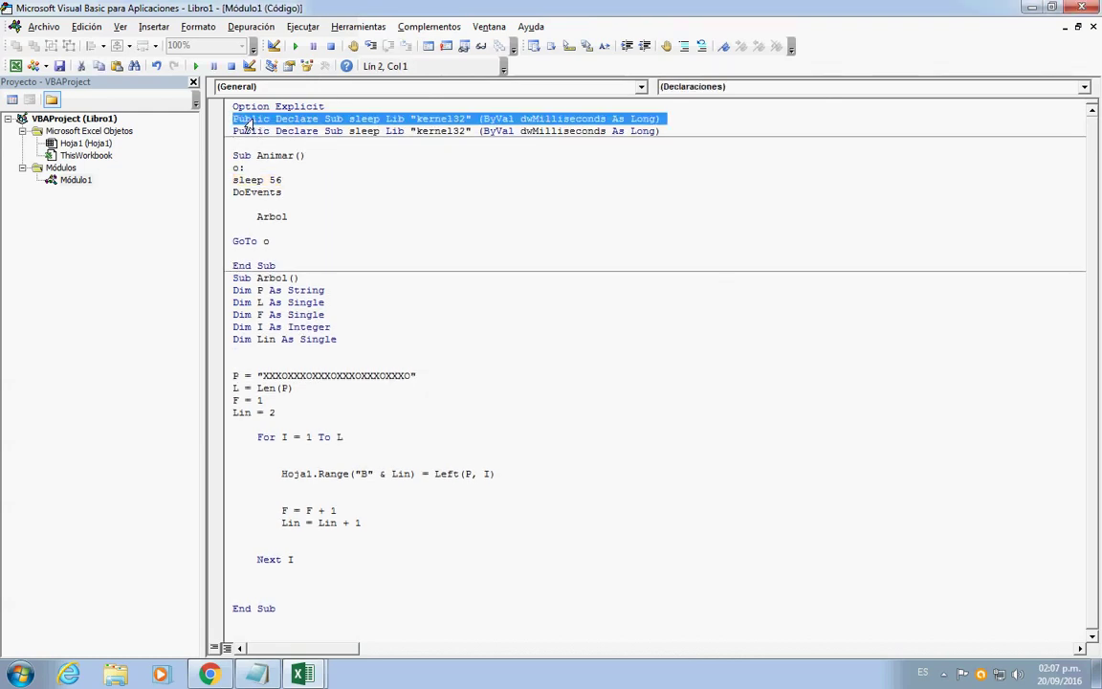
key(Delete)
- Re-run Animar and Play, paste another sleep declaration copy at the failing line, and reset
click(264, 142)
click(195, 66)
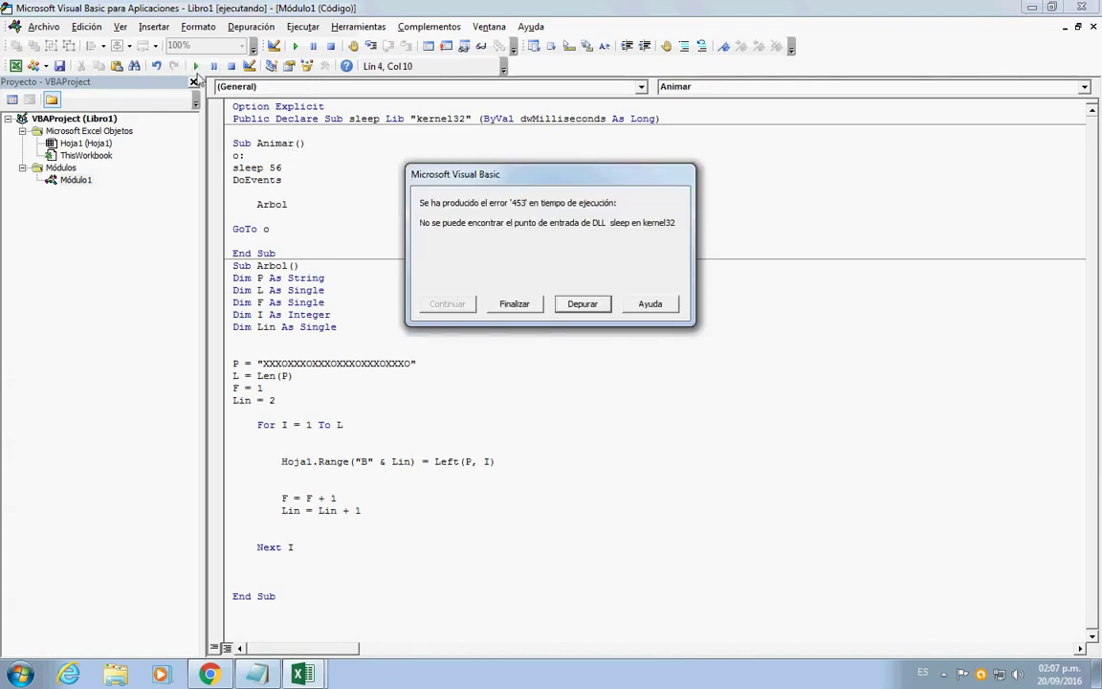
click(513, 303)
click(672, 120)
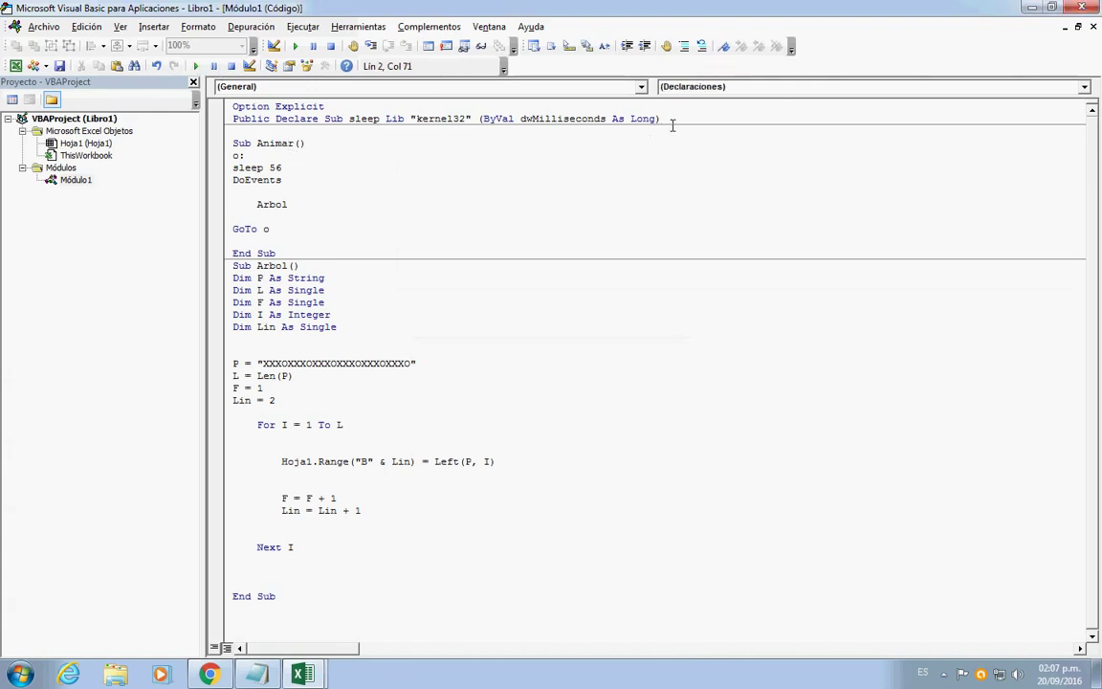
click(1031, 6)
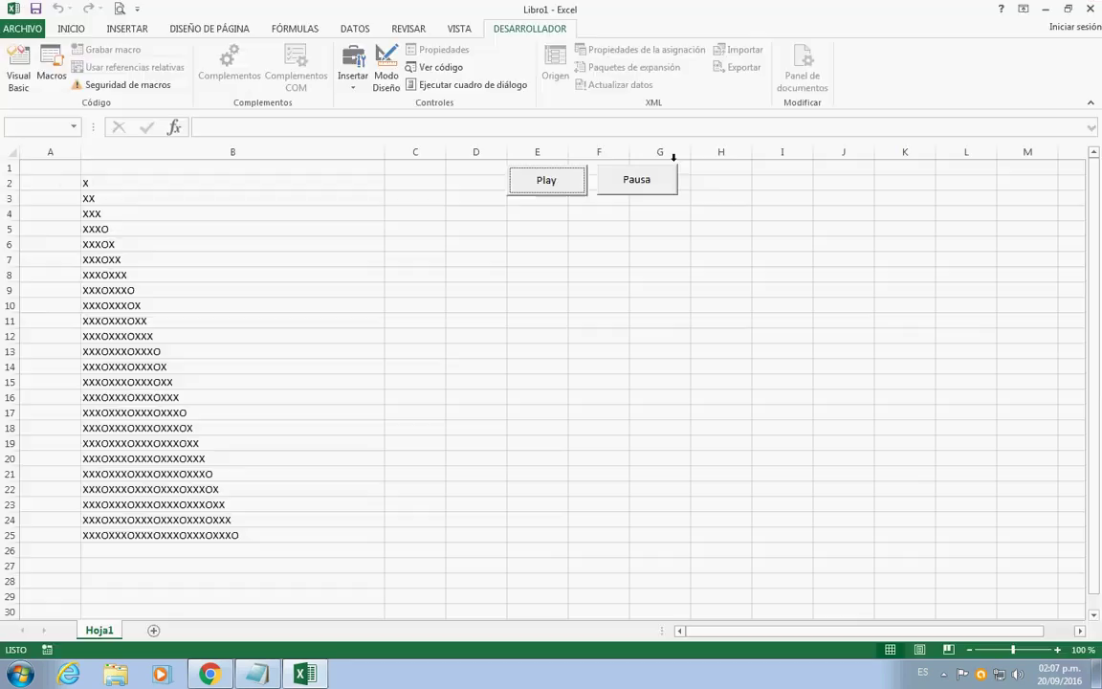
click(559, 187)
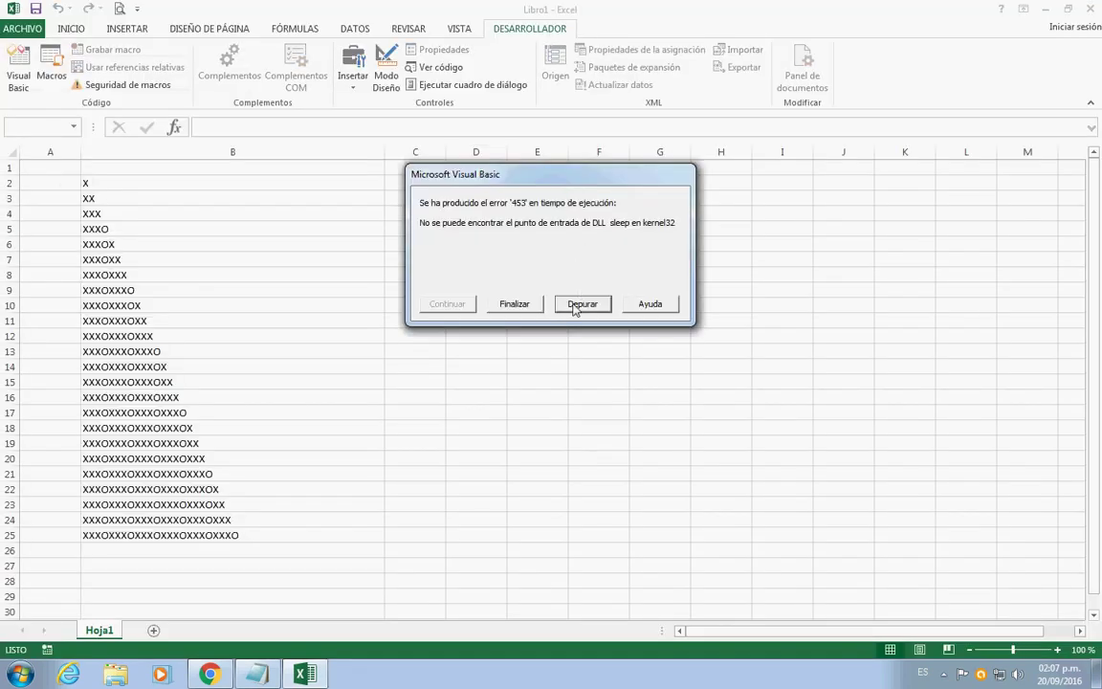
click(579, 303)
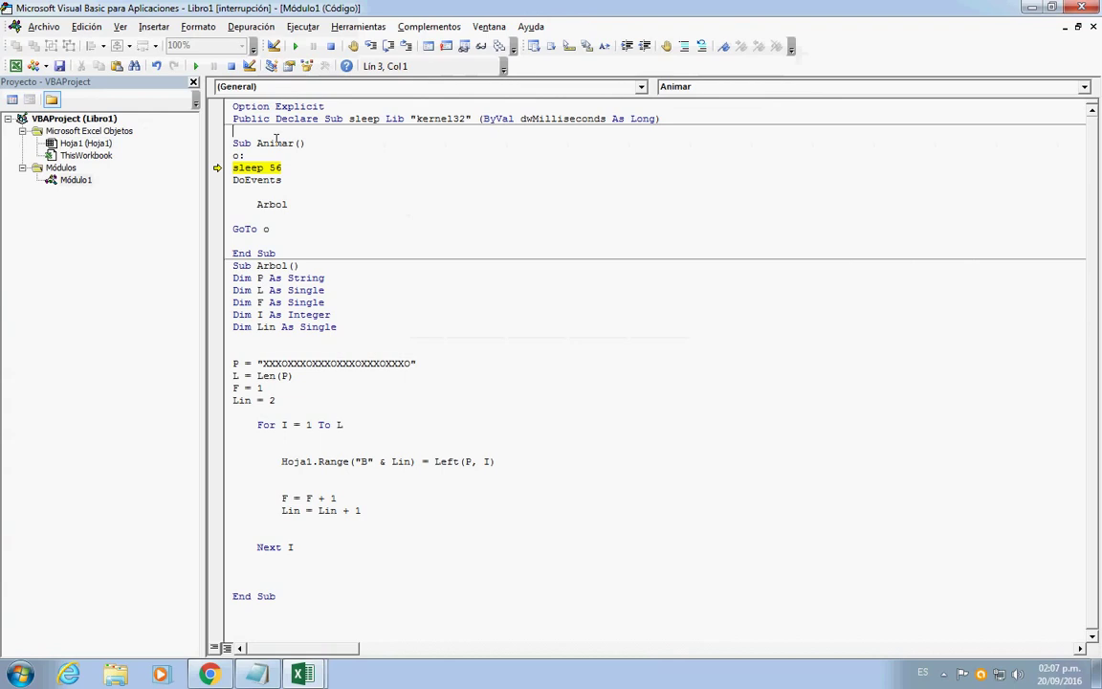
text(Public Declare Sub sleep Lib "kernel32" (ByVal dwMilliseconds As Long))
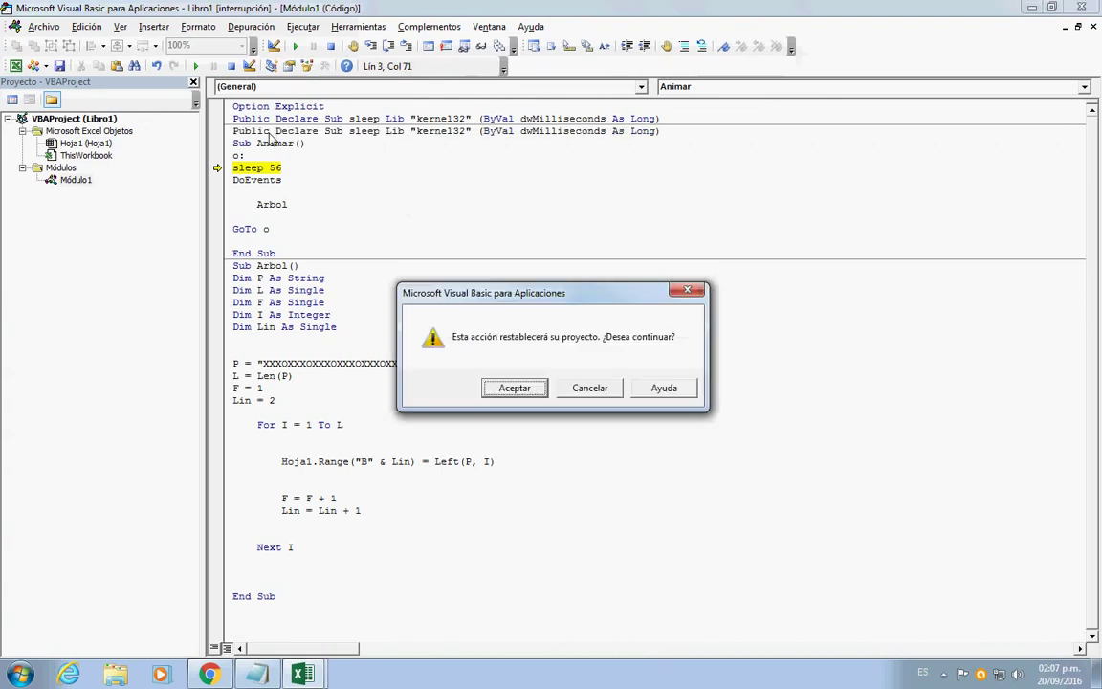
key(Return)
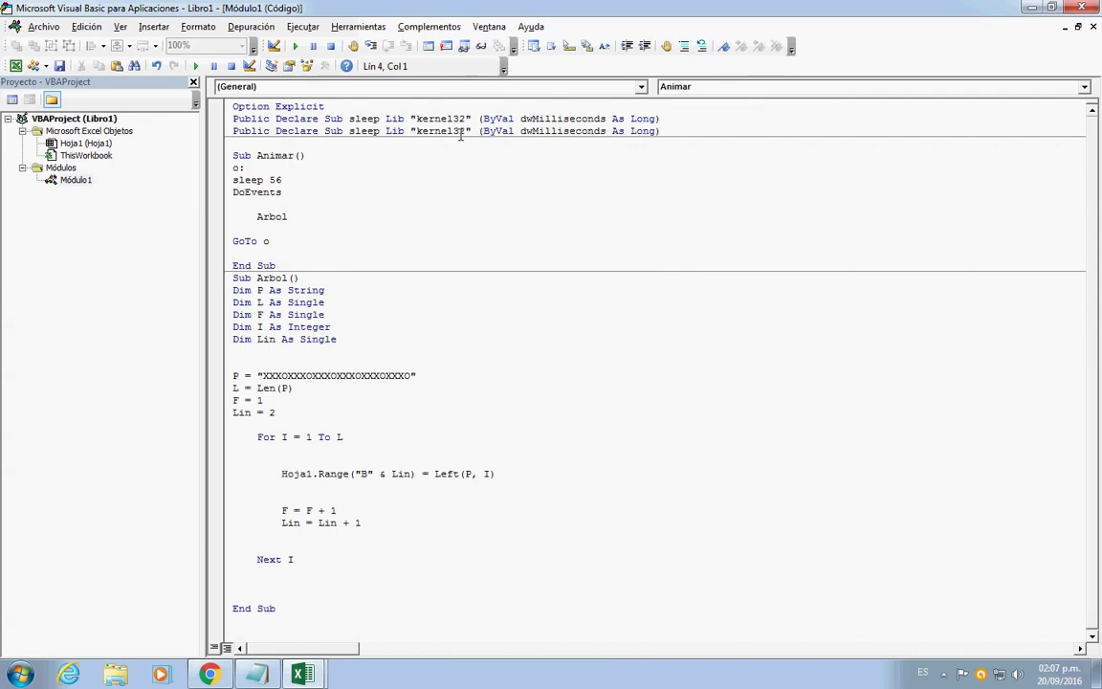
- Capitalize the declaration to Sub Sleep, delete the Alias duplicate and blank lines, then return to Excel
click(559, 133)
click(375, 134)
key(Left)
key(Left)
key(Left)
key(BackSpace)
text(S)
key(Return)
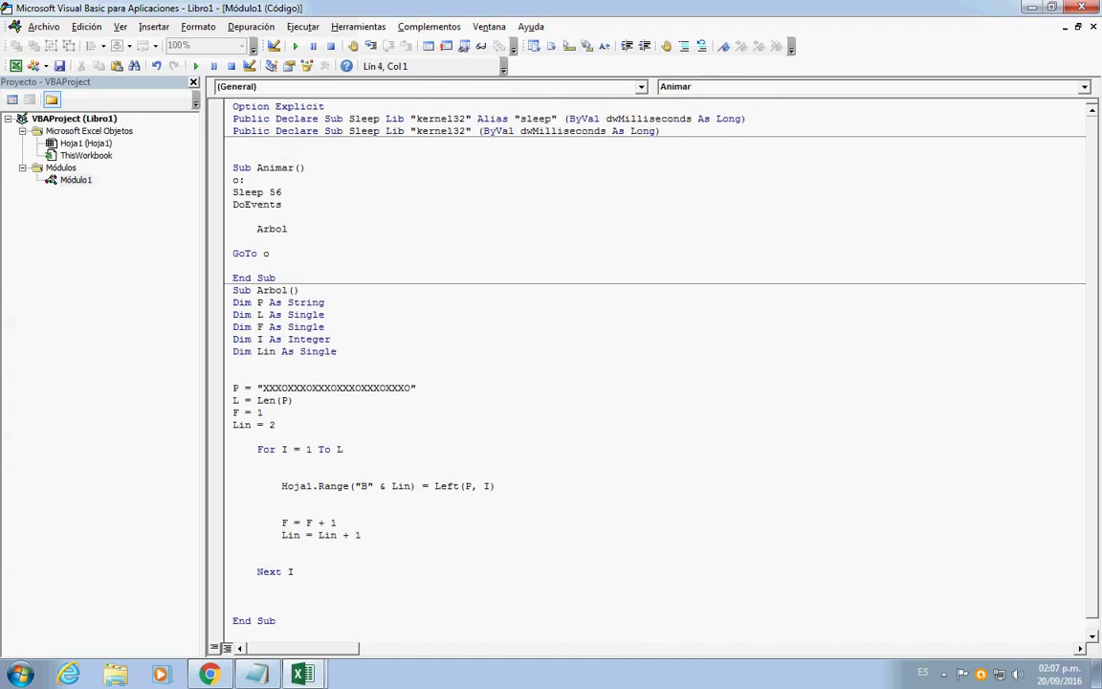
click(222, 118)
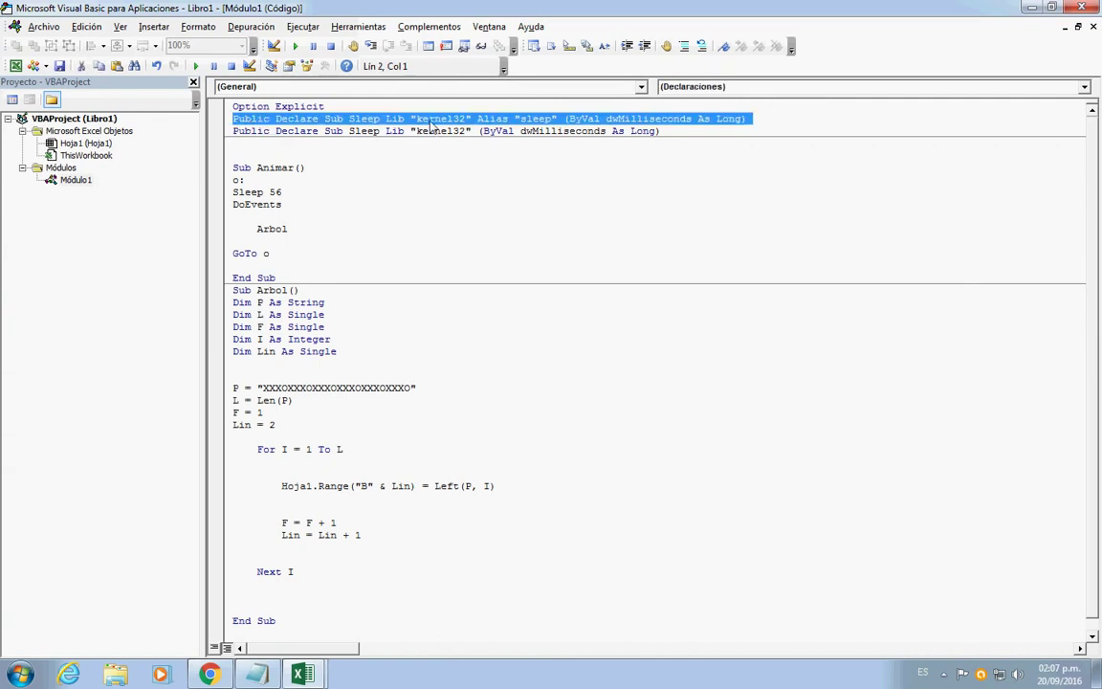
key(Delete)
click(311, 138)
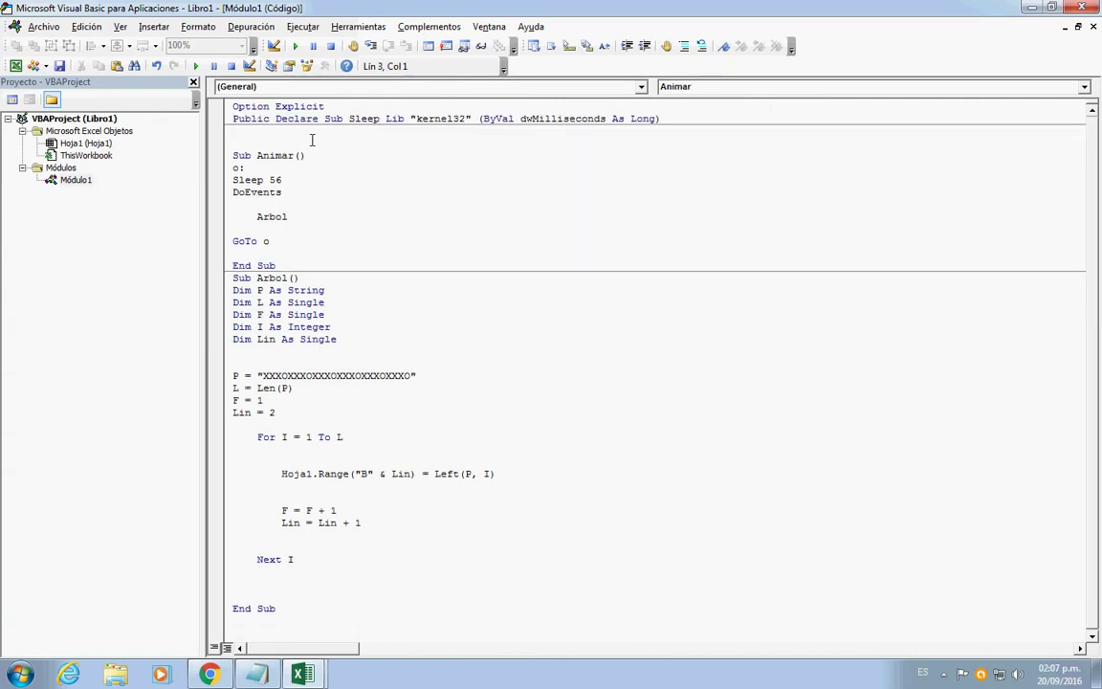
key(Delete)
key(Delete)
key(alt+F11)
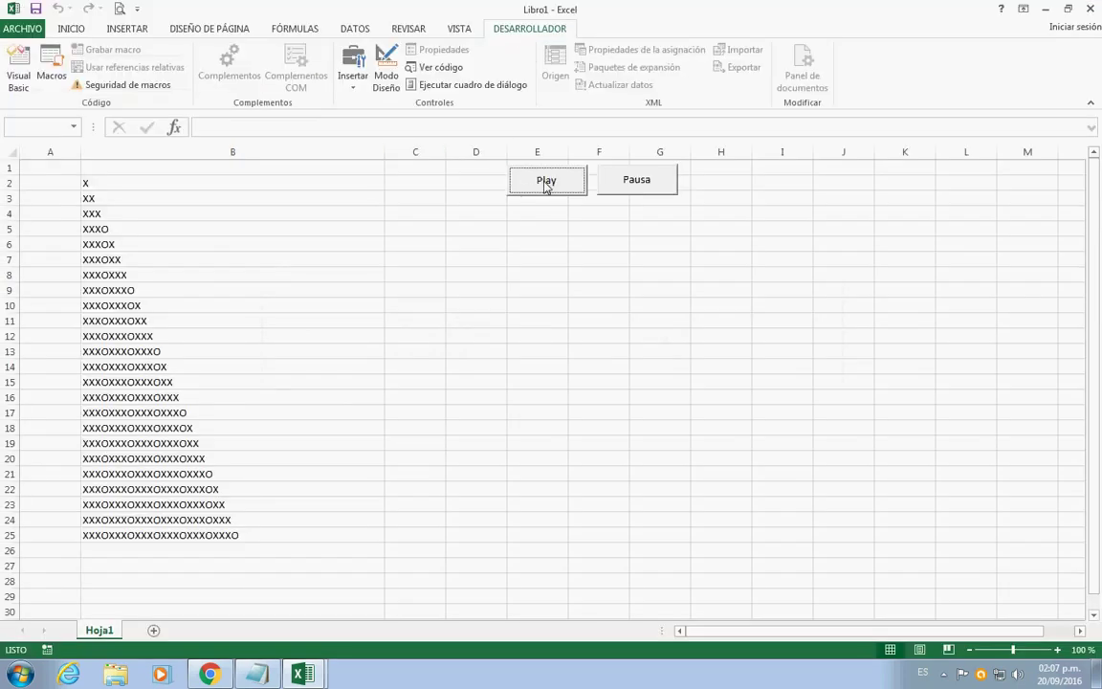
- Run the tree animation again and check the macro code
click(546, 183)
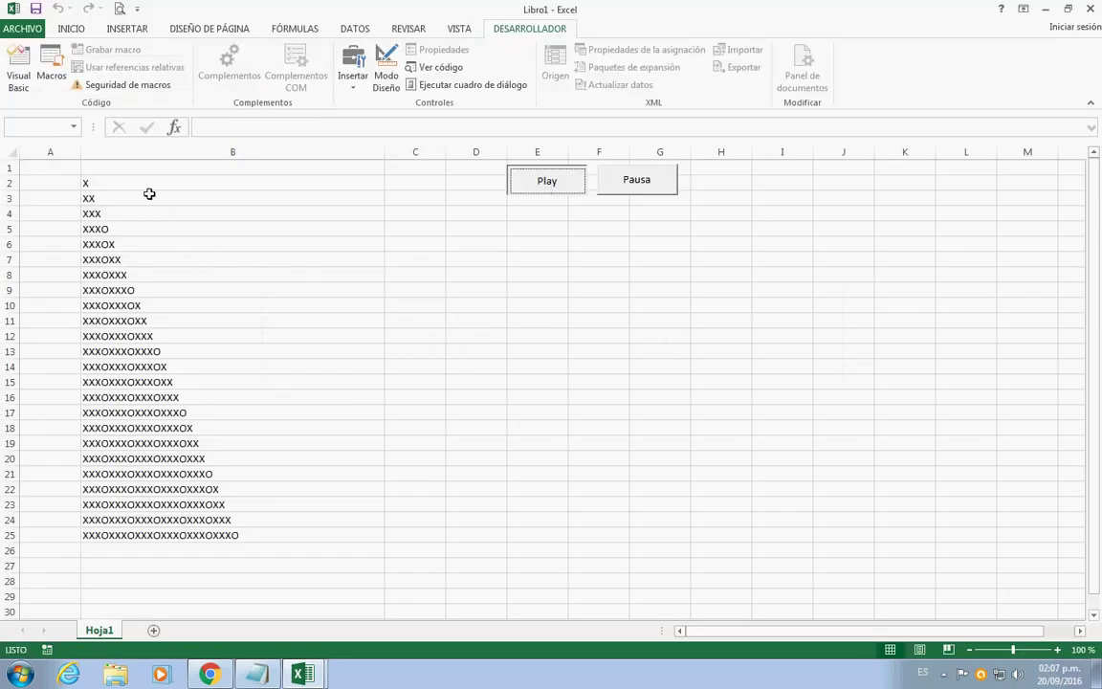
click(19, 77)
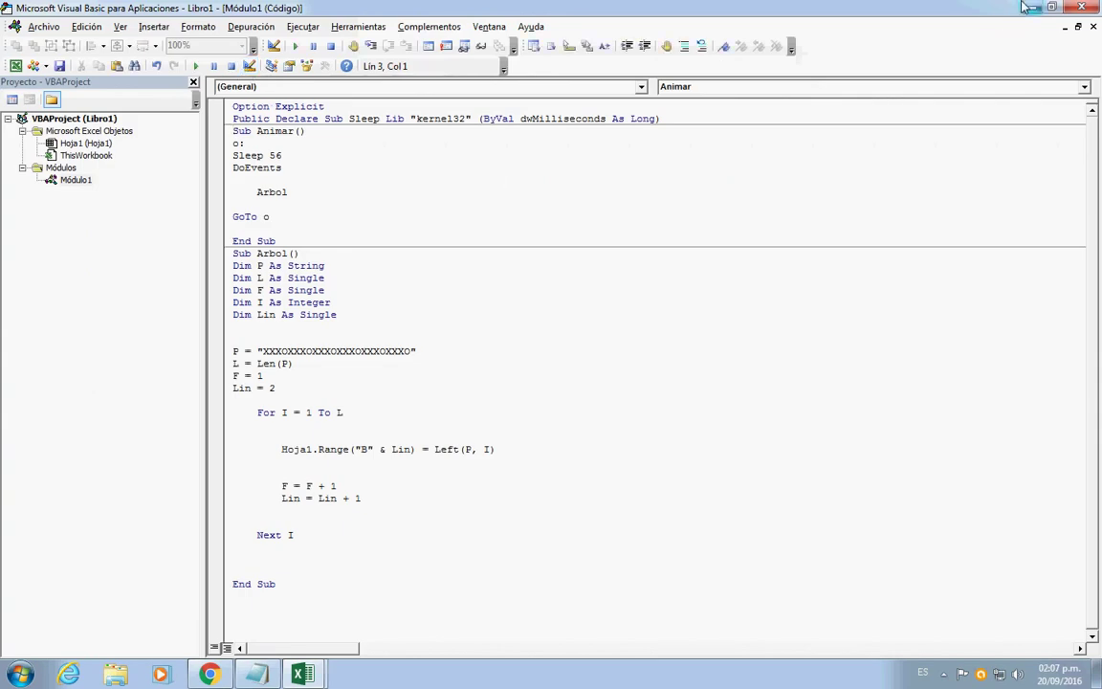
key(alt+F11)
- In Modo Diseño, put End in Pausa's CommandButton2_Click handler, then turn design mode off
click(386, 84)
double_click(638, 186)
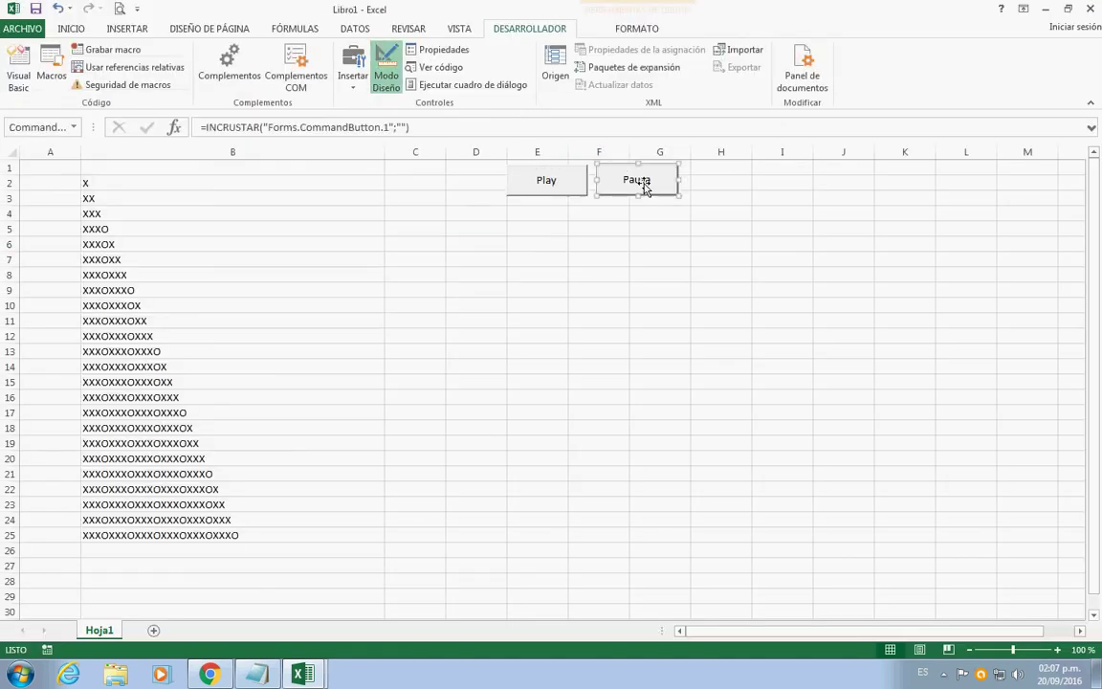
text(En)
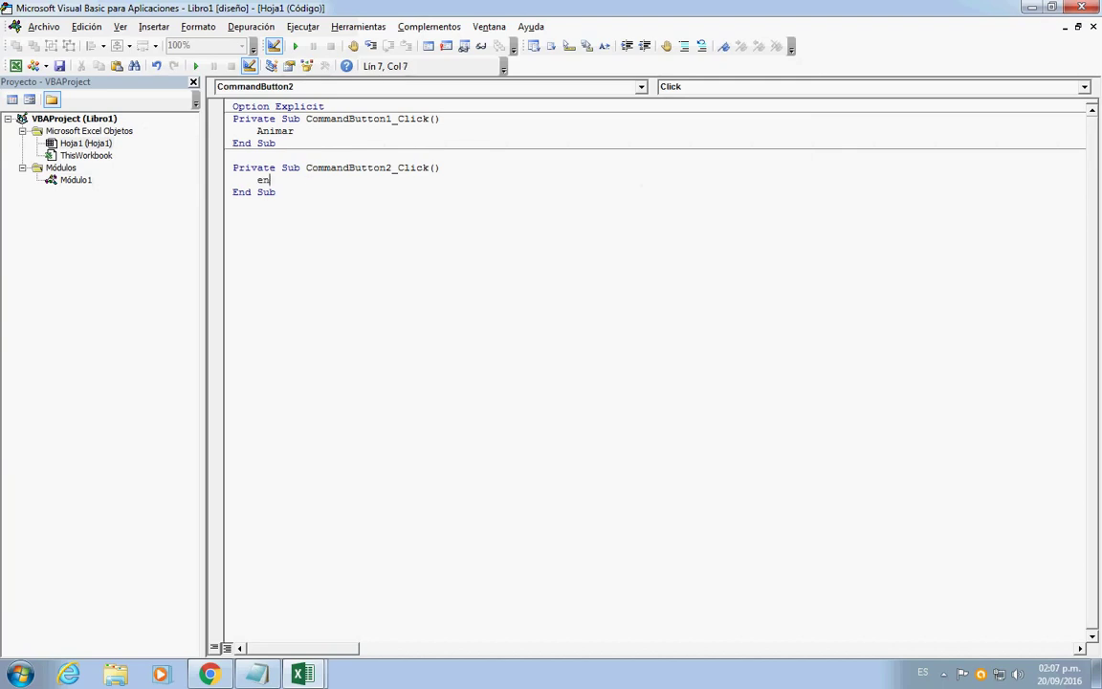
text(d)
click(254, 155)
key(BackSpace)
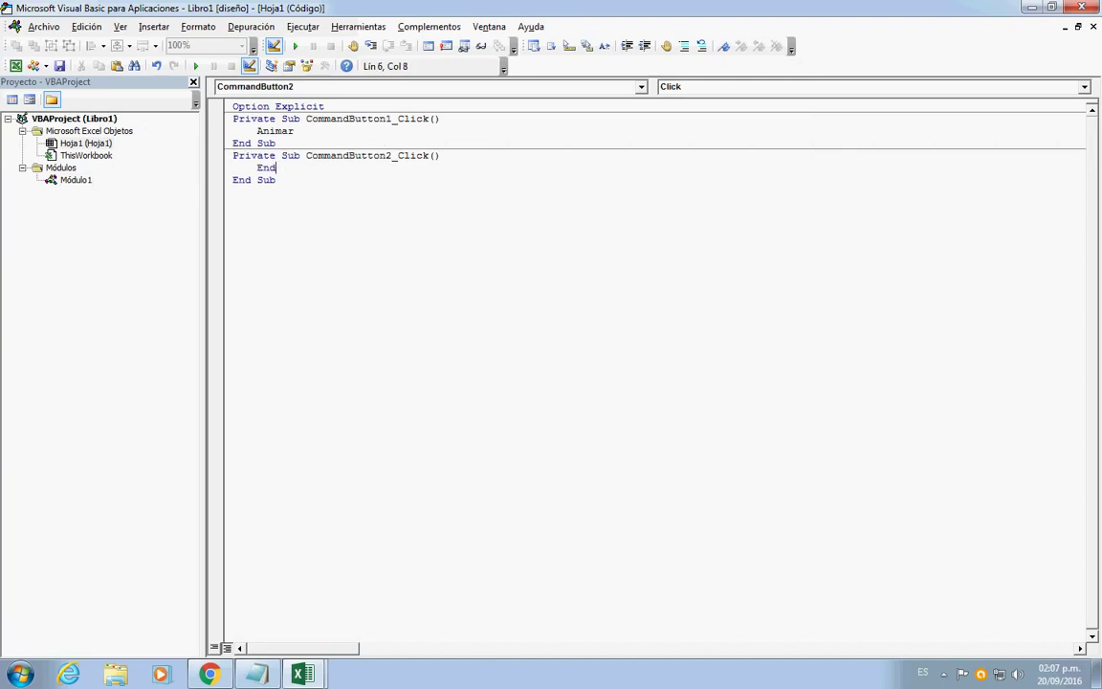
key(alt+F11)
click(386, 84)
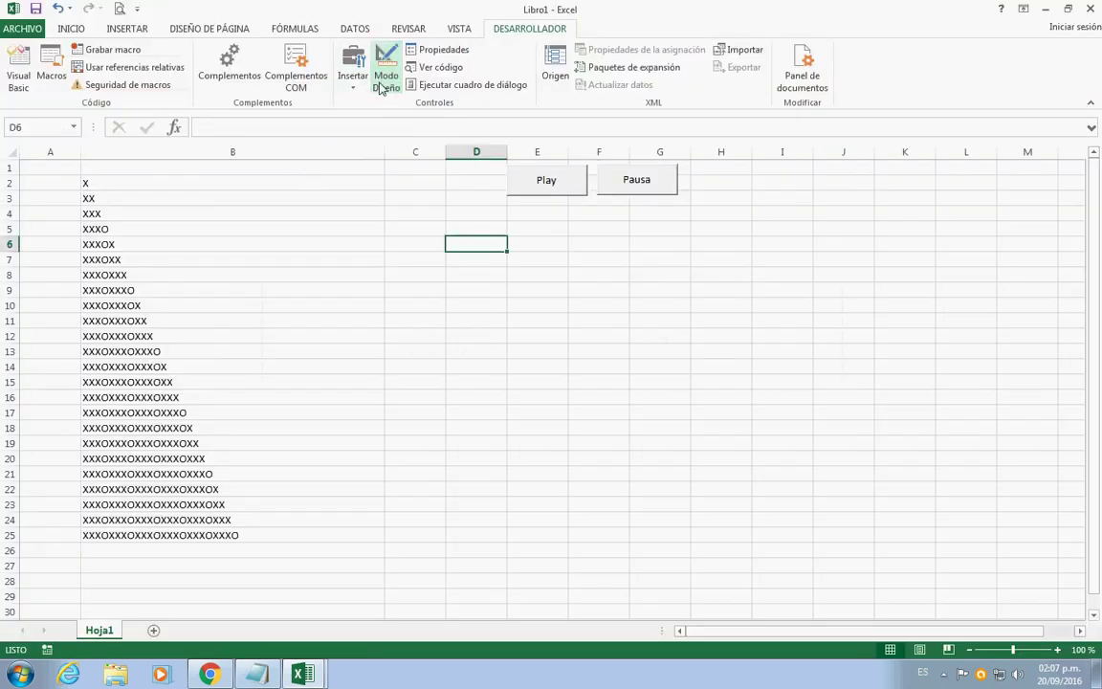
- In Módulo1, paste Hoja1.Range("B" & Lin) on a new line in Arbol's loop
click(19, 72)
double_click(74, 180)
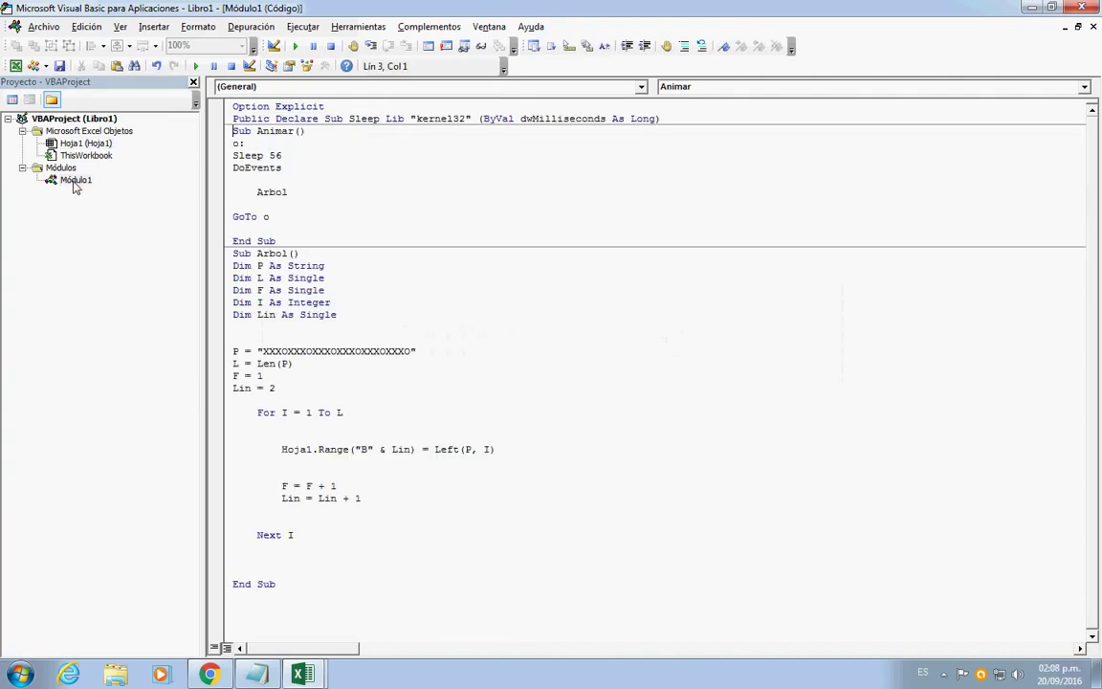
drag(276, 450, 426, 458)
key(ctrl+c)
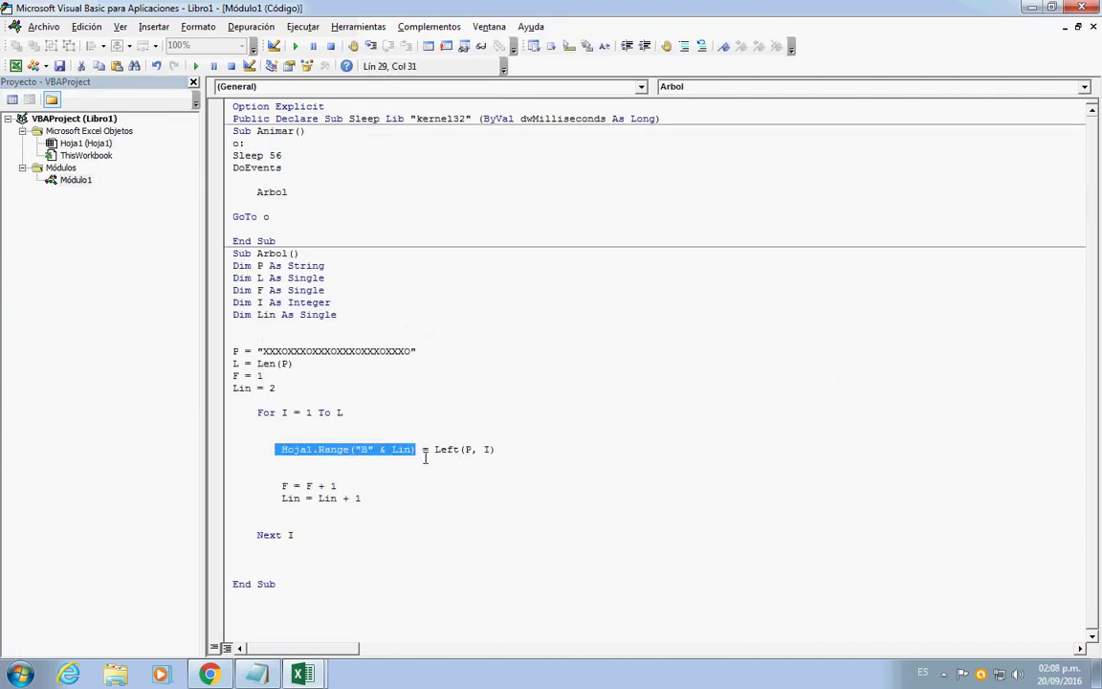
click(426, 459)
key(ctrl+v)
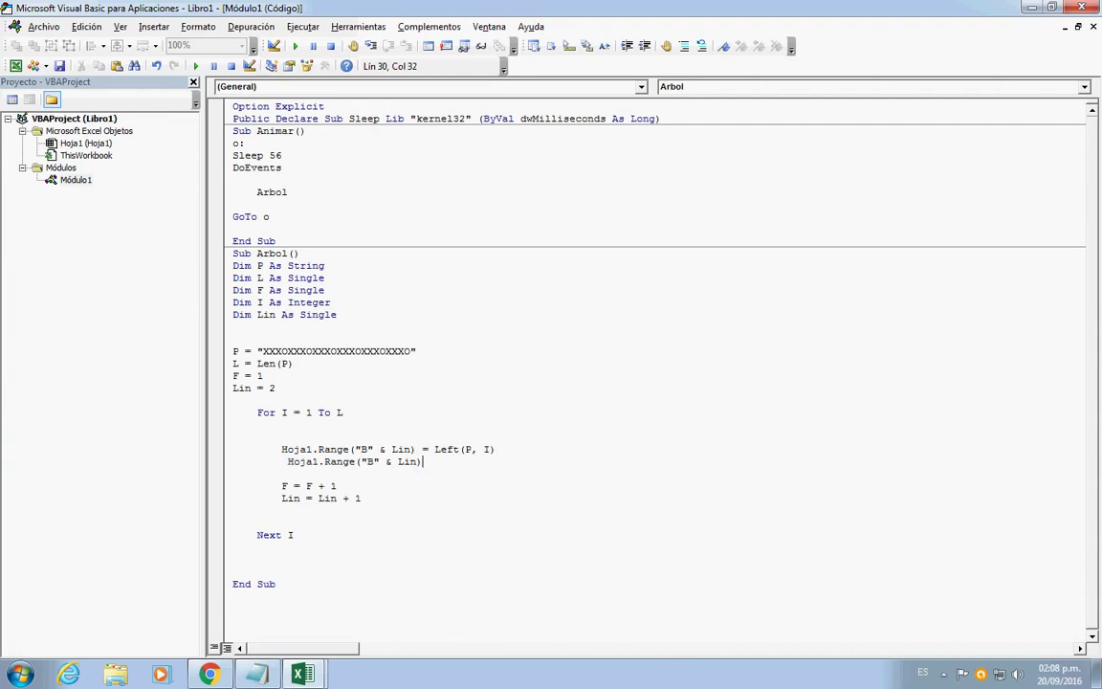
- Complete it as .Font.Color = Application.WorksheetFunction.RandBetween(-255, 255) and return to Excel
text(.fo)
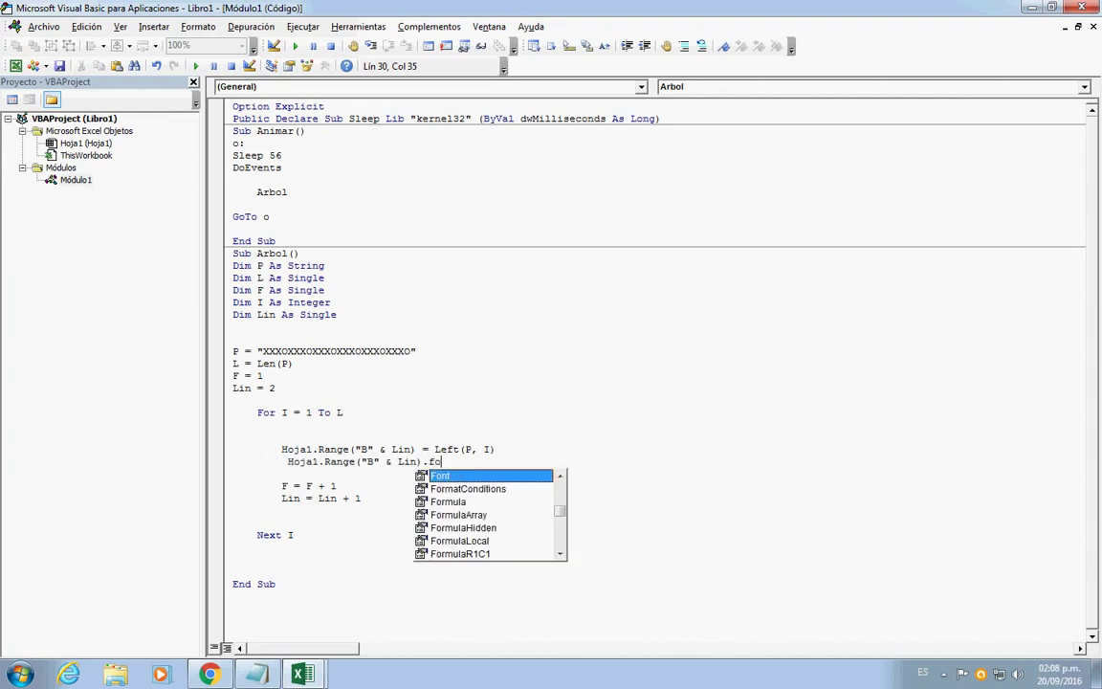
key(Tab)
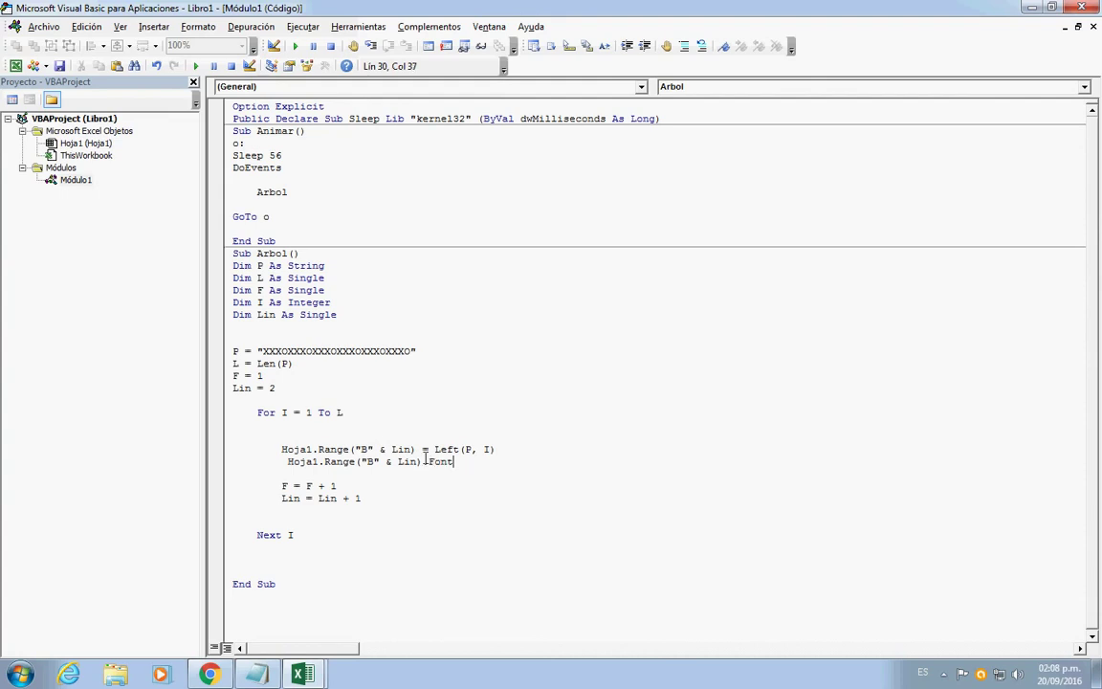
text(.co)
key(Tab)
text(=Applc)
text(ication)
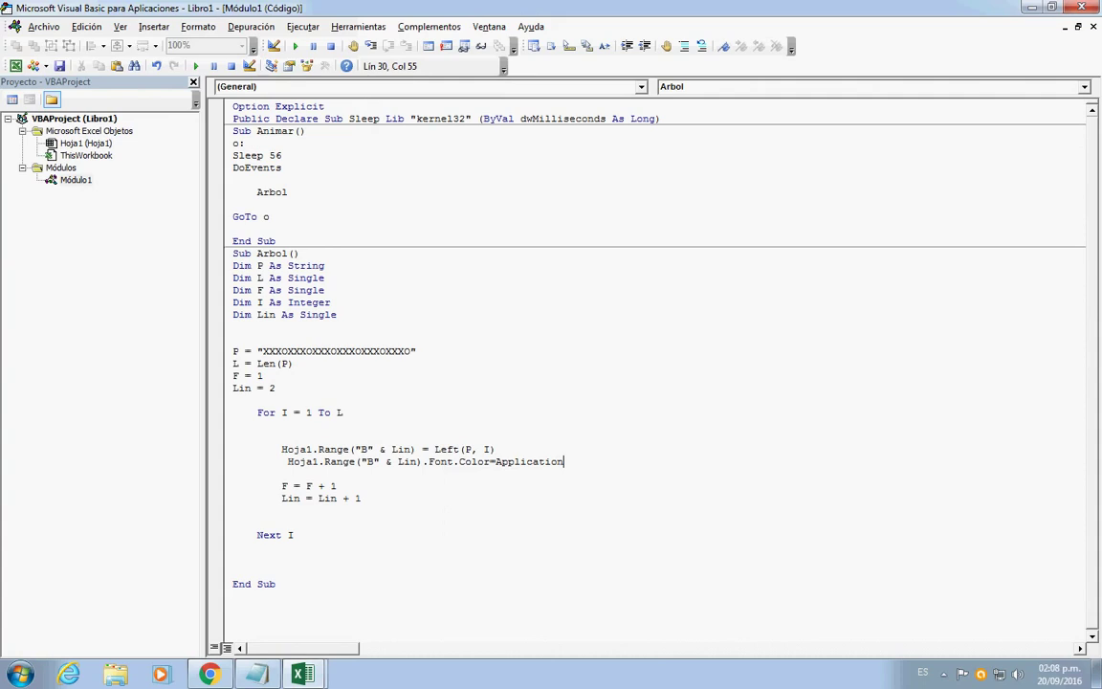
text(.wo)
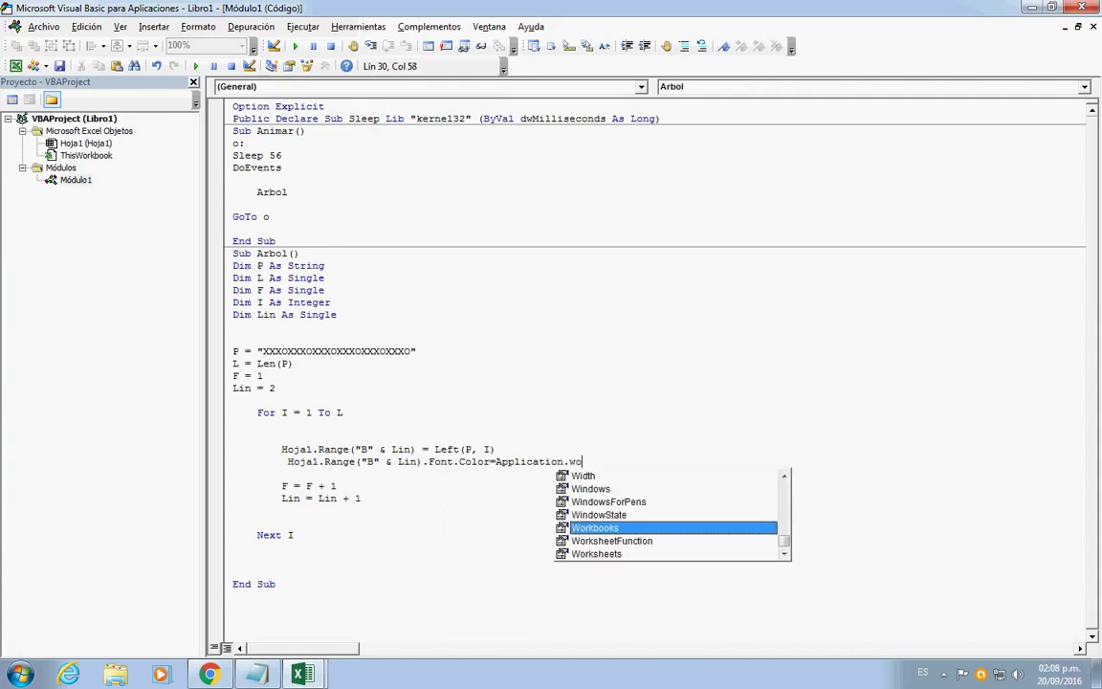
text(rksh)
key(Tab)
text(.r)
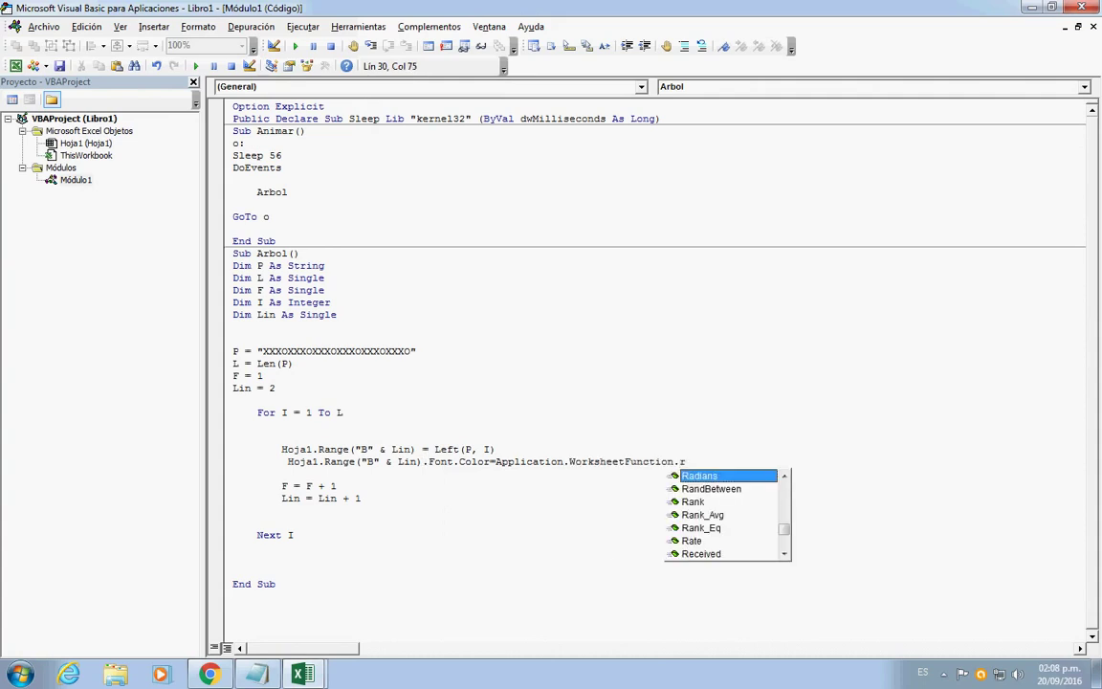
key(Down)
key(Tab)
text(()
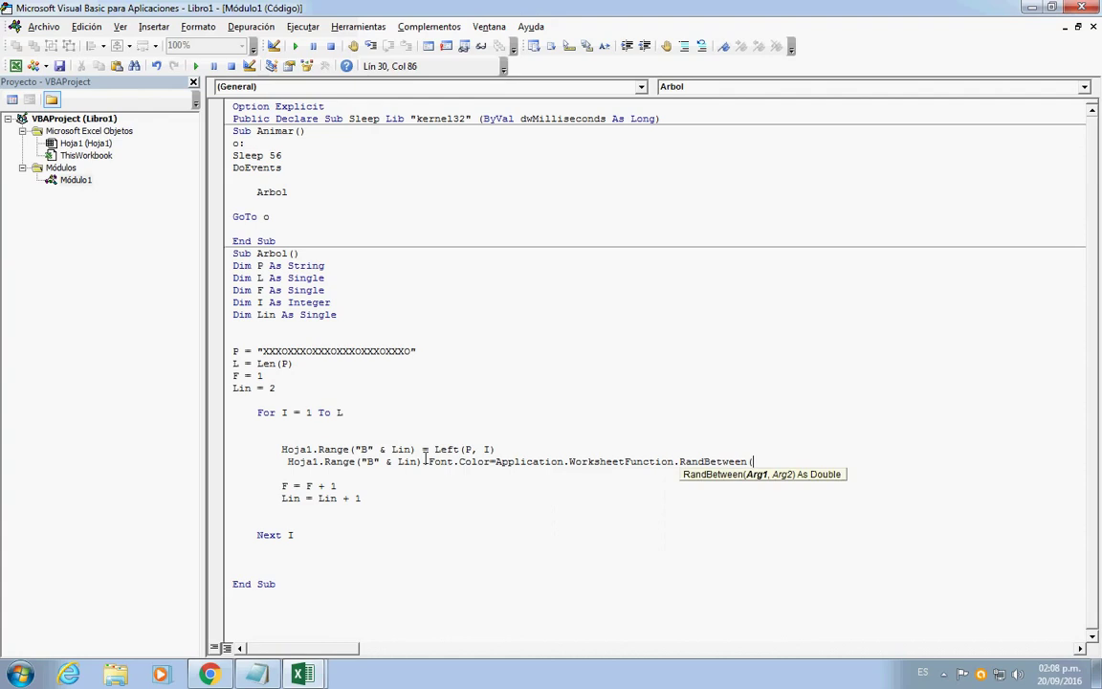
text(-255)
text(,255))
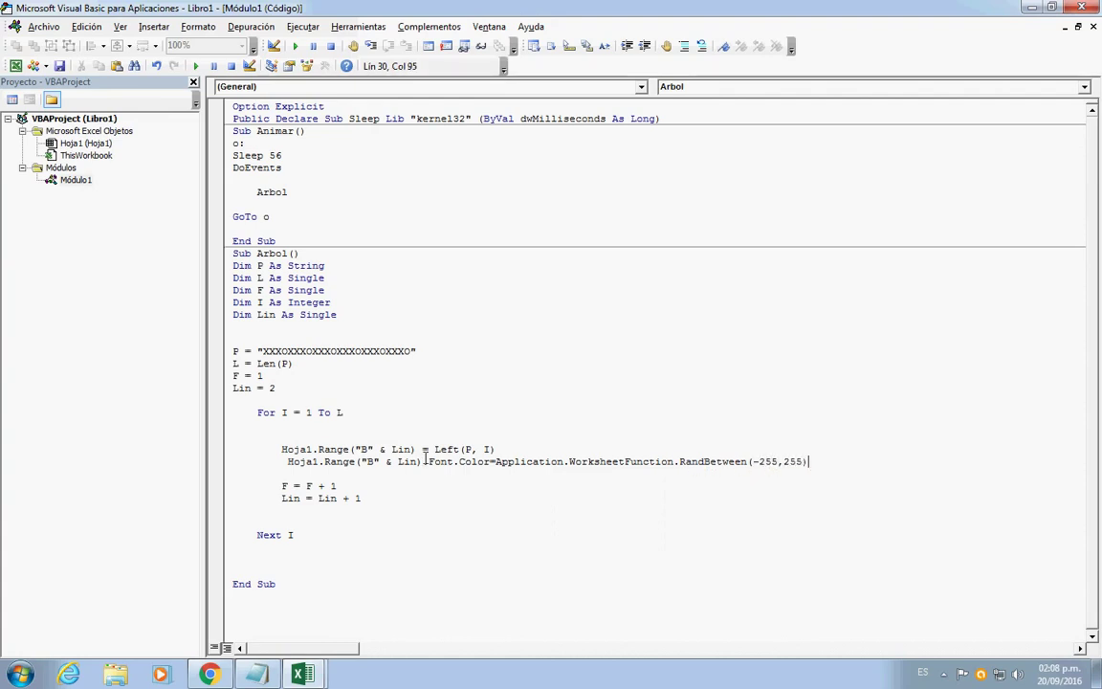
click(325, 448)
key(alt+F11)
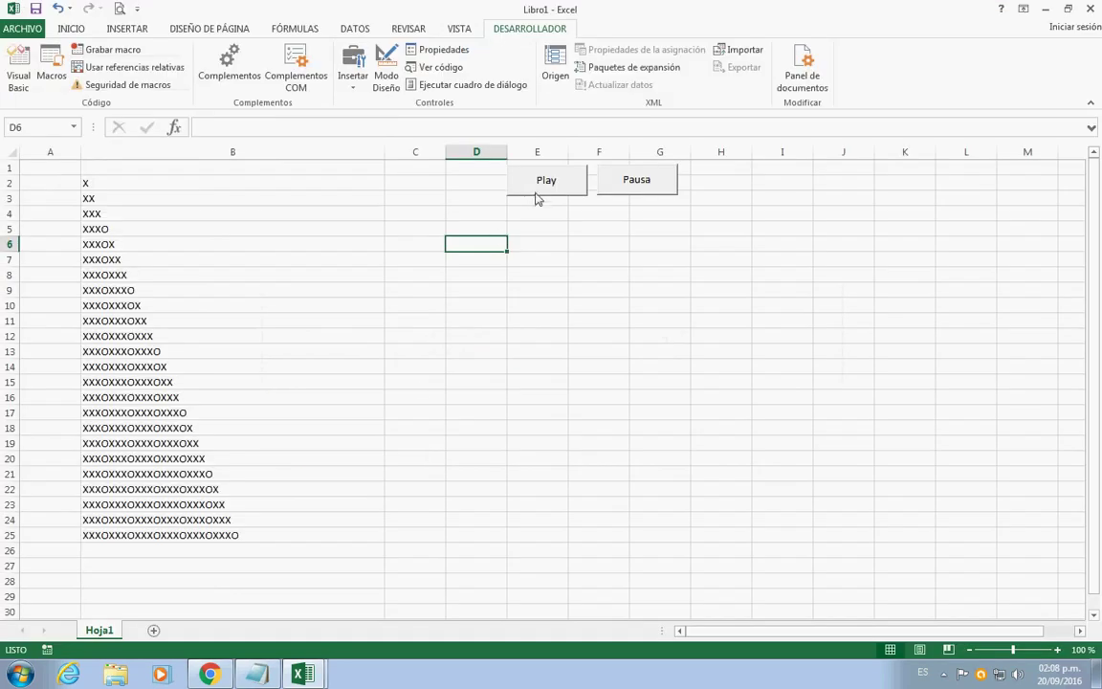
- Run and pause the coloured animation, then centre the text in column B
click(539, 188)
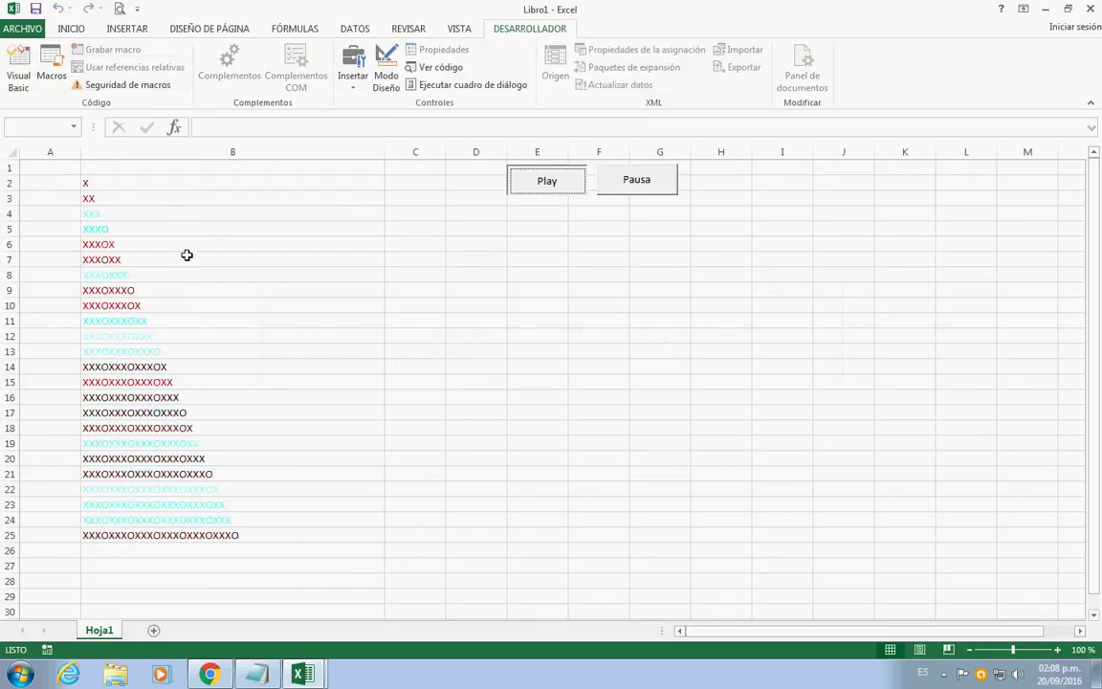
click(658, 184)
click(221, 153)
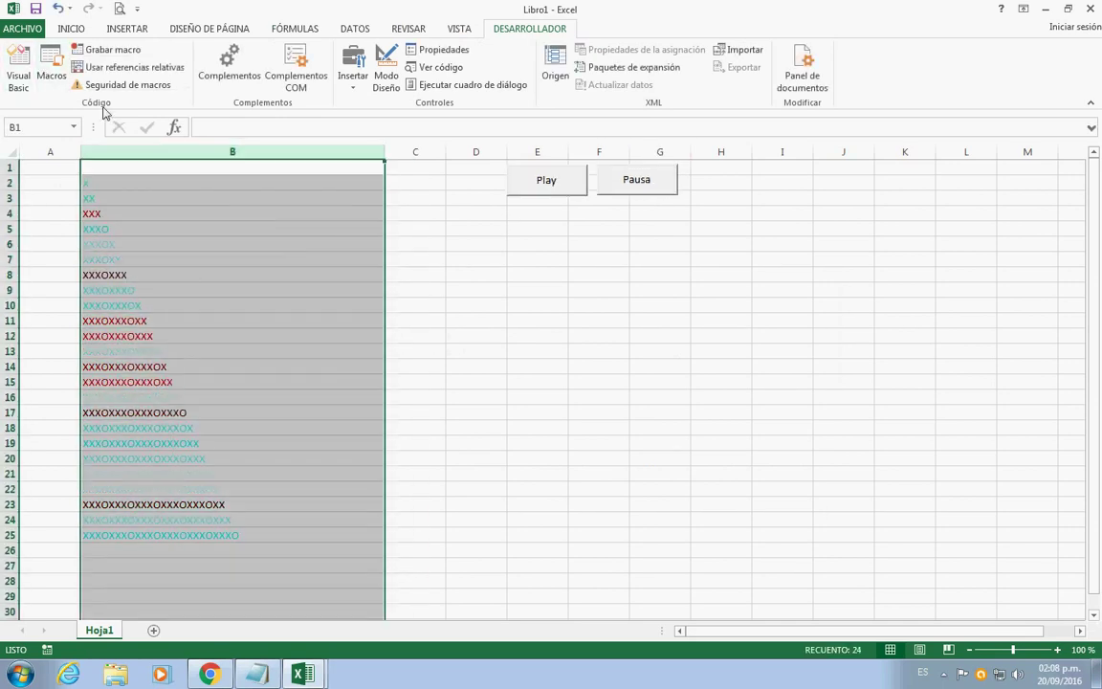
click(67, 29)
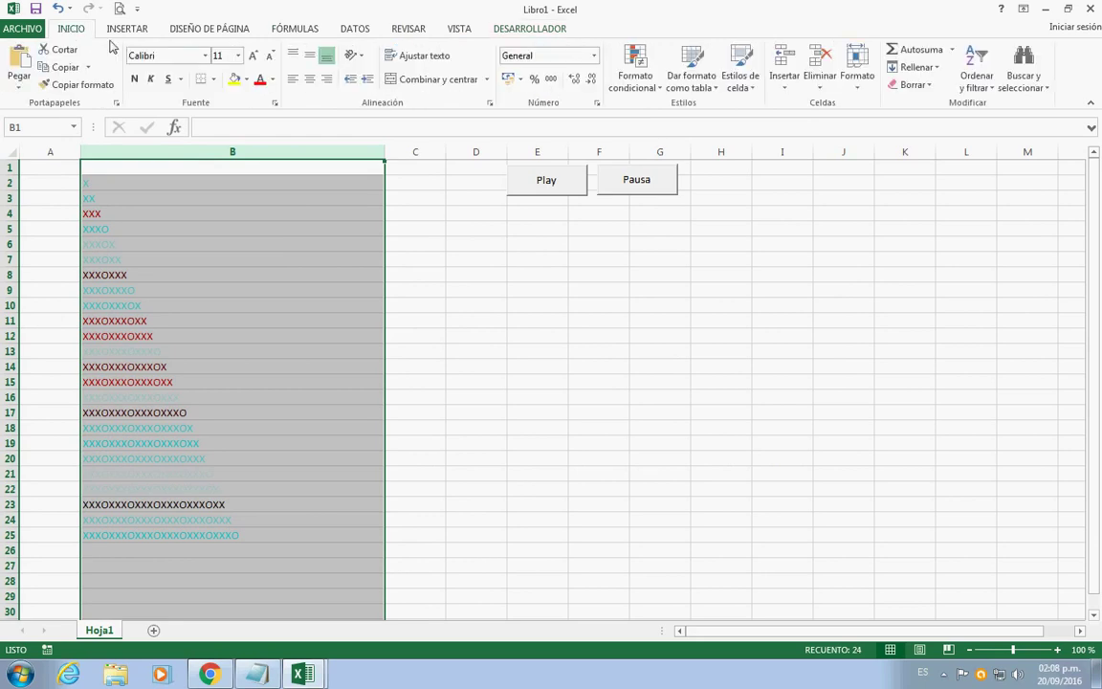
click(309, 82)
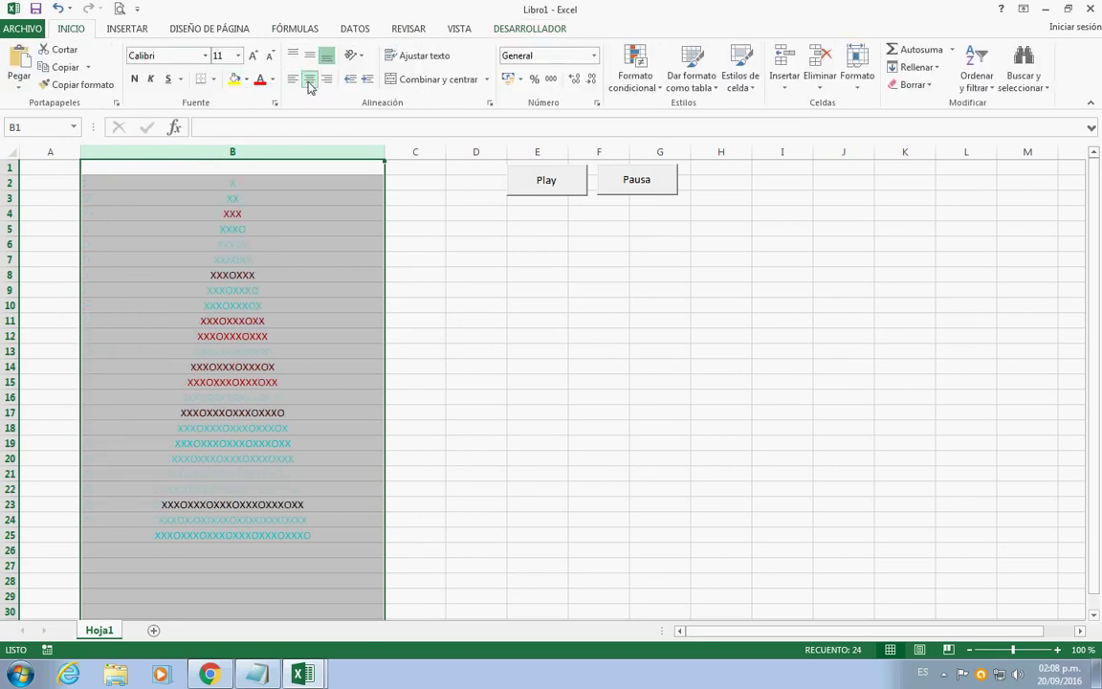
click(182, 249)
- Reset the whole sheet's font colour to automatic and fill it with blue
click(16, 156)
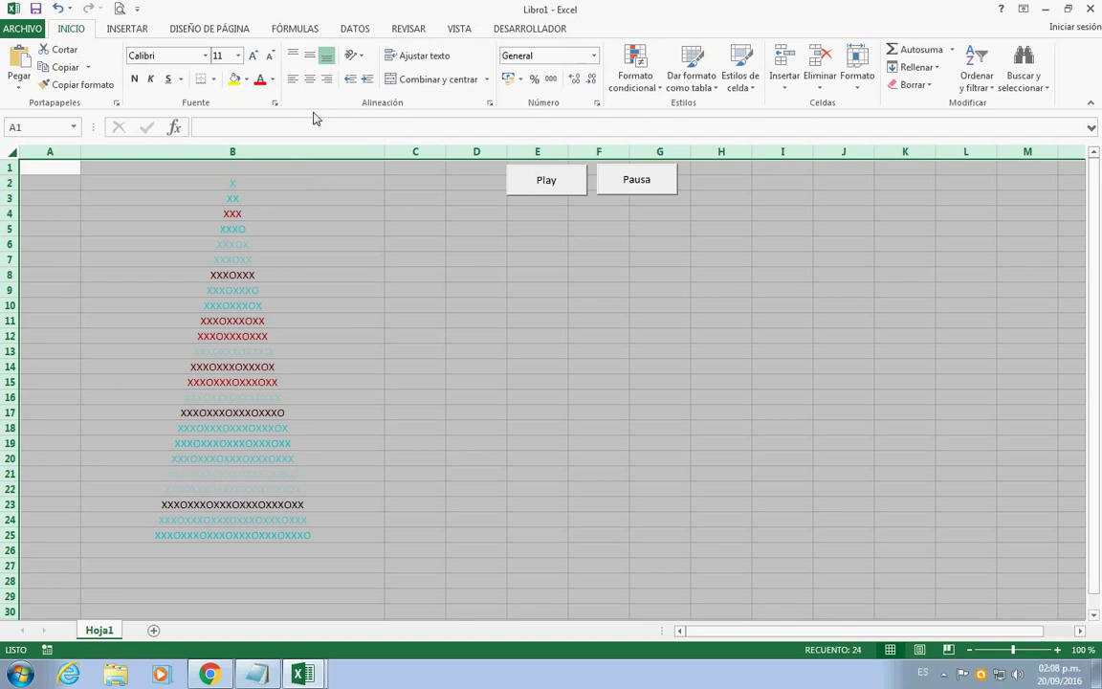
click(110, 31)
click(70, 27)
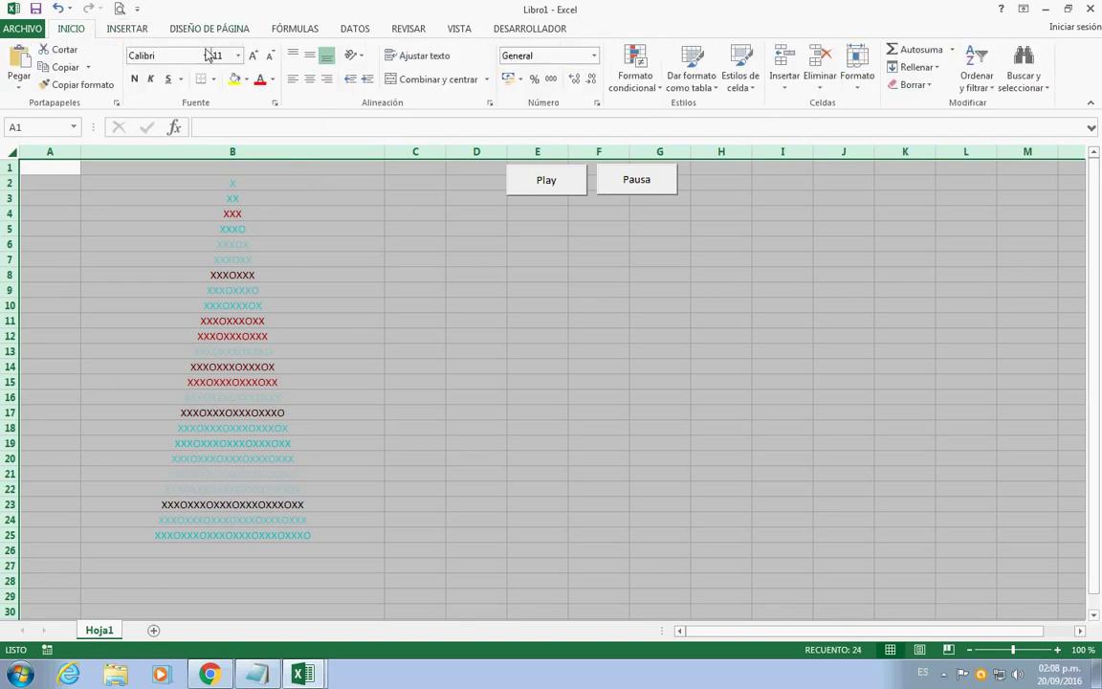
click(273, 82)
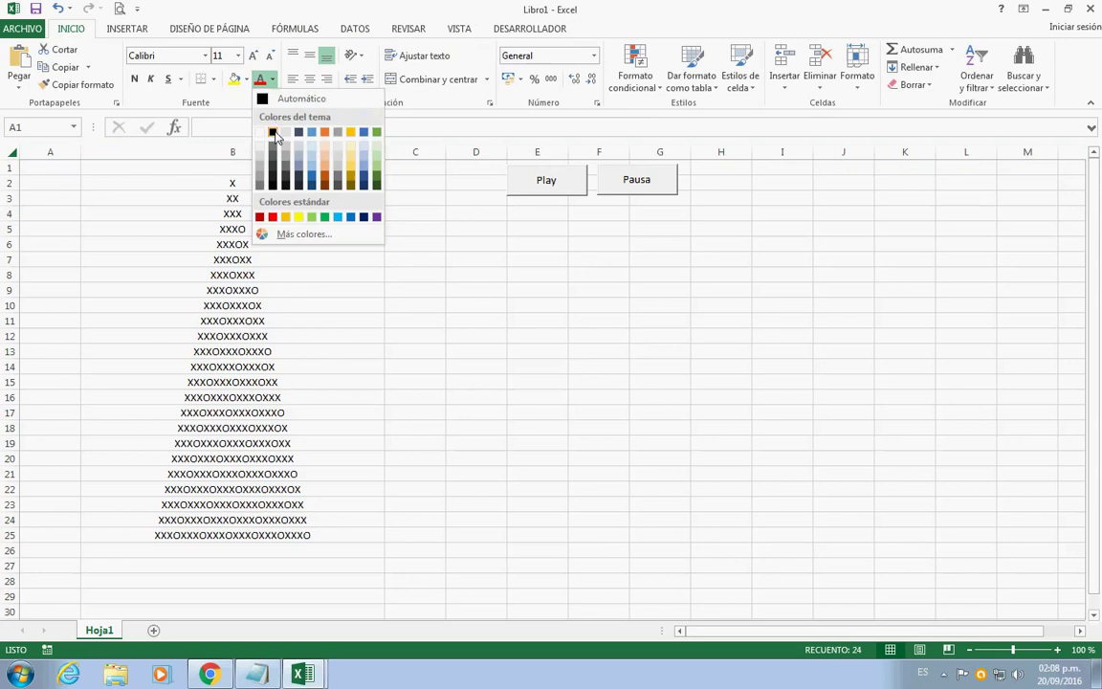
click(268, 98)
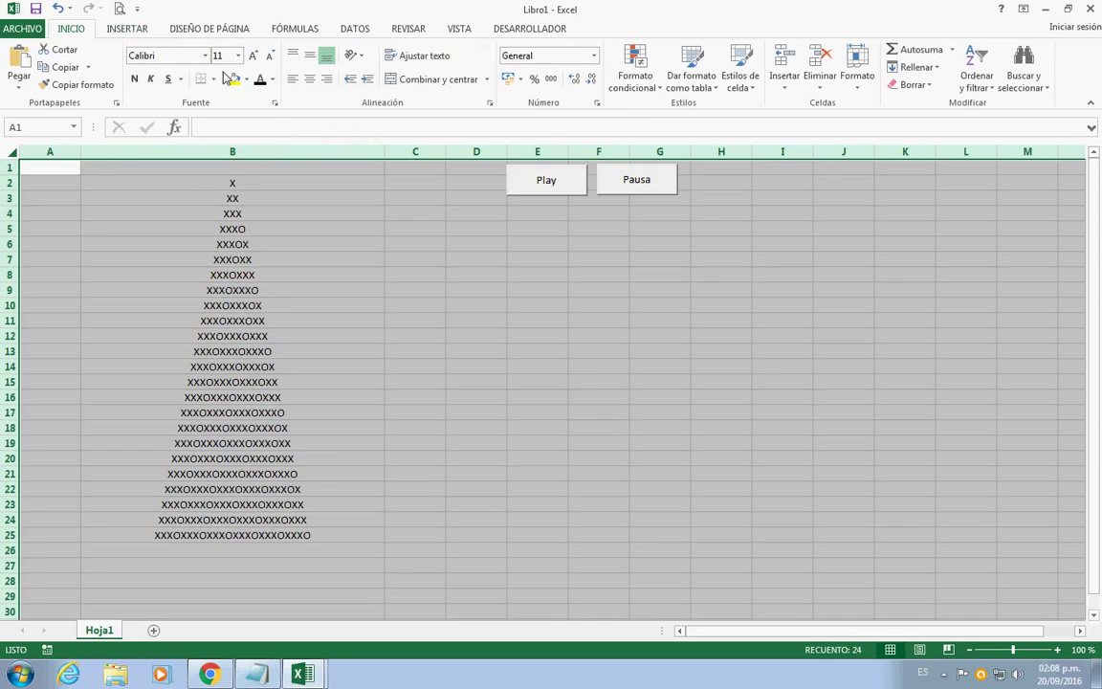
click(247, 80)
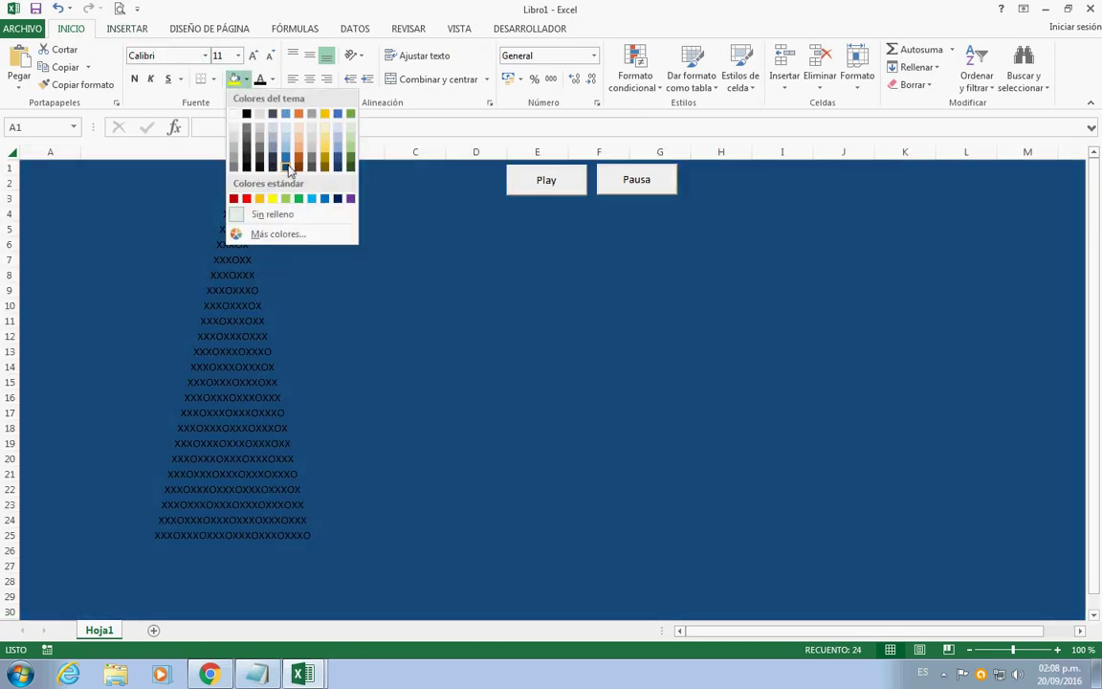
click(289, 168)
click(298, 243)
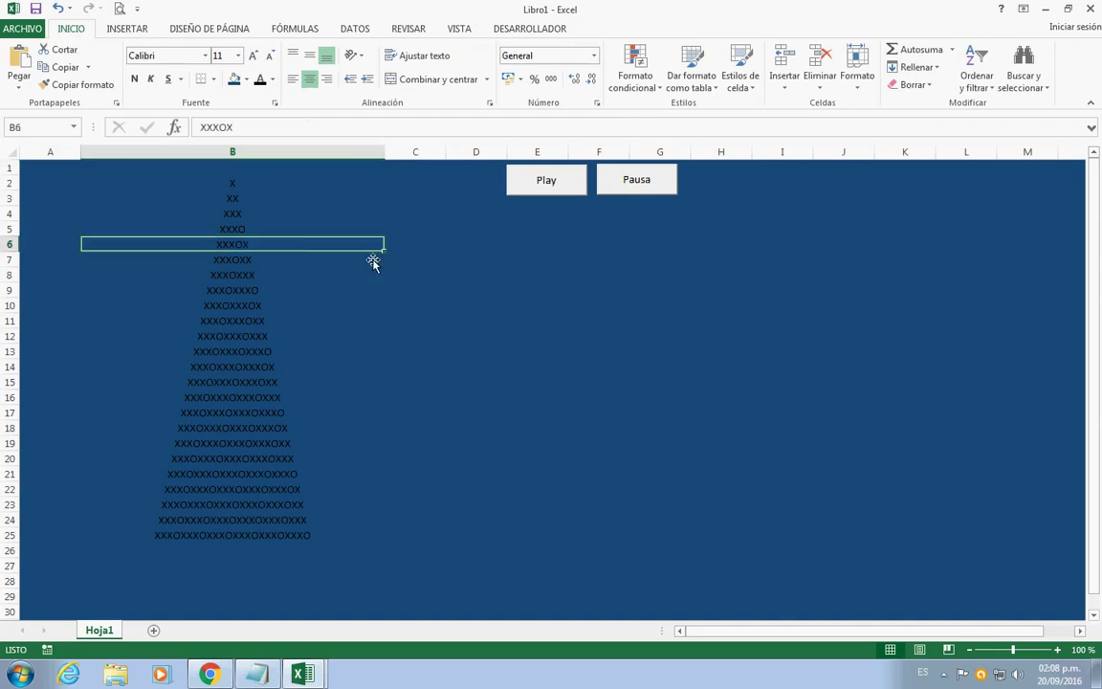
- Run and pause the animation again, then enable Modo Diseño and select the Play button
click(546, 185)
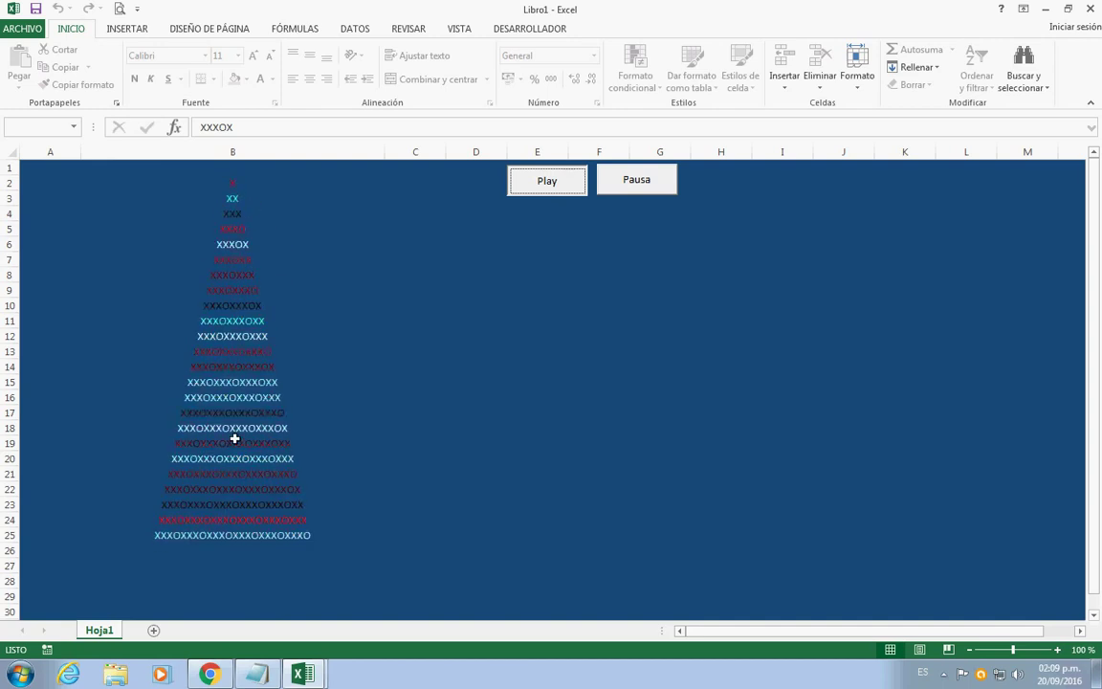
click(653, 182)
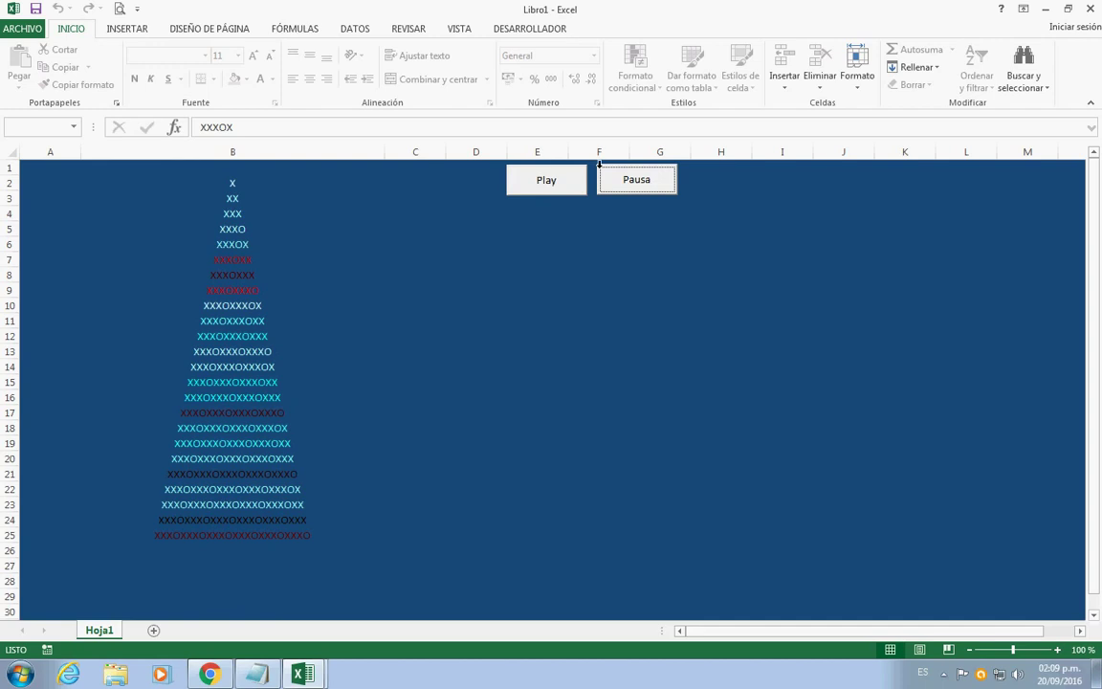
click(507, 29)
click(386, 75)
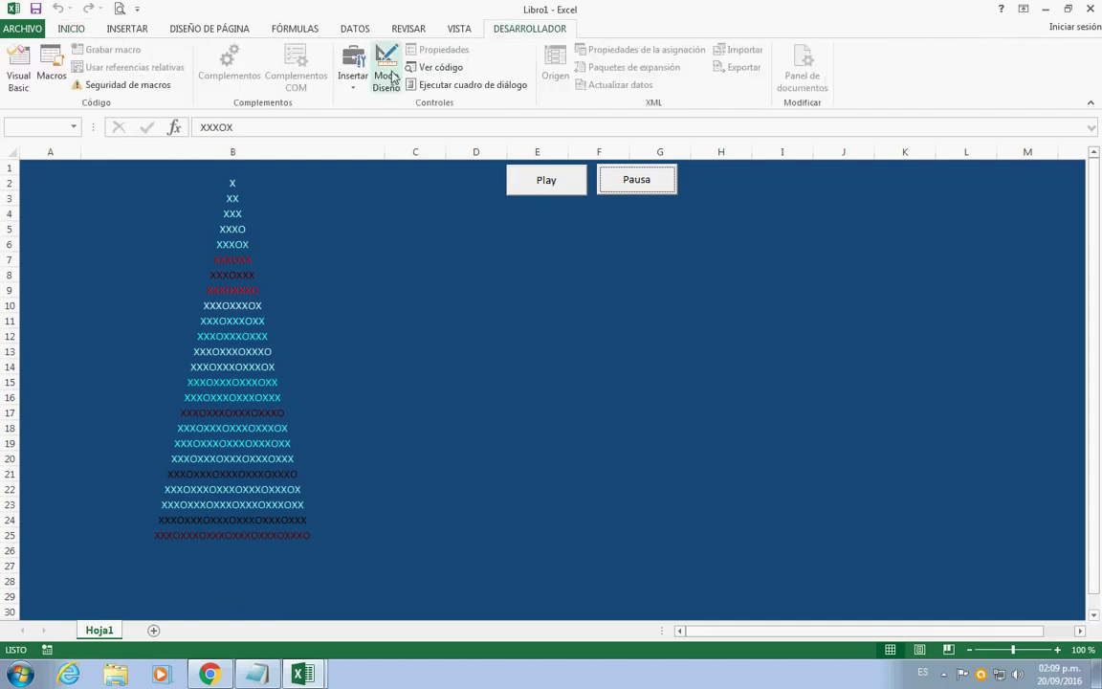
click(567, 186)
- Open Play's code and Módulo1, then exit design mode and clear the tree cells B2:B25
double_click(567, 186)
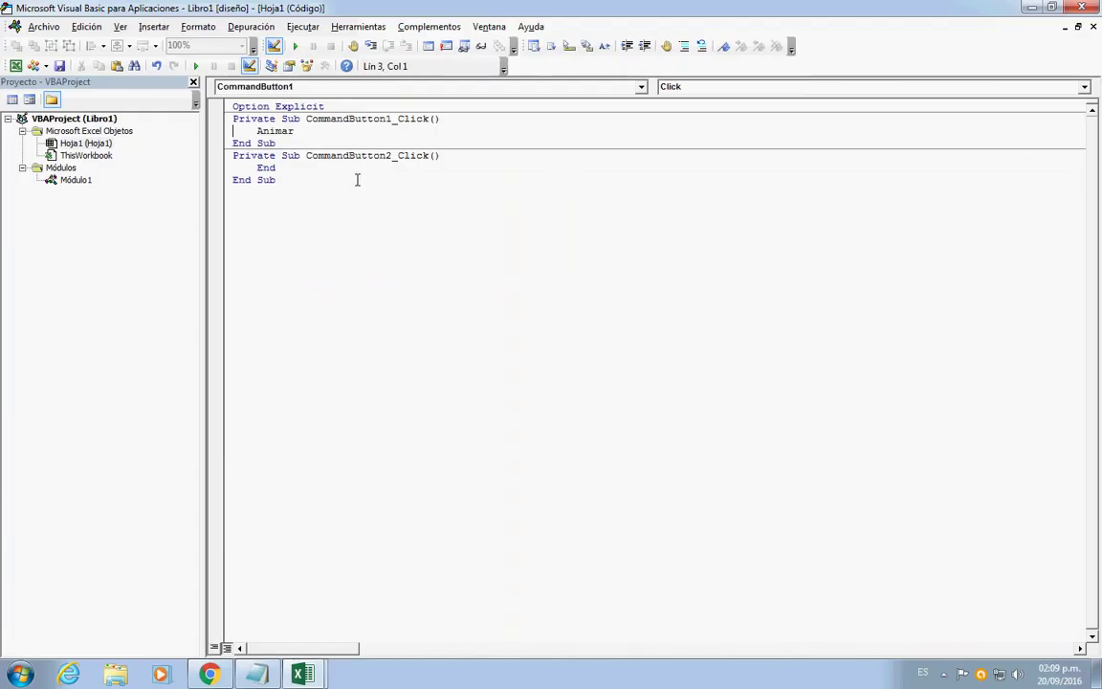
double_click(76, 180)
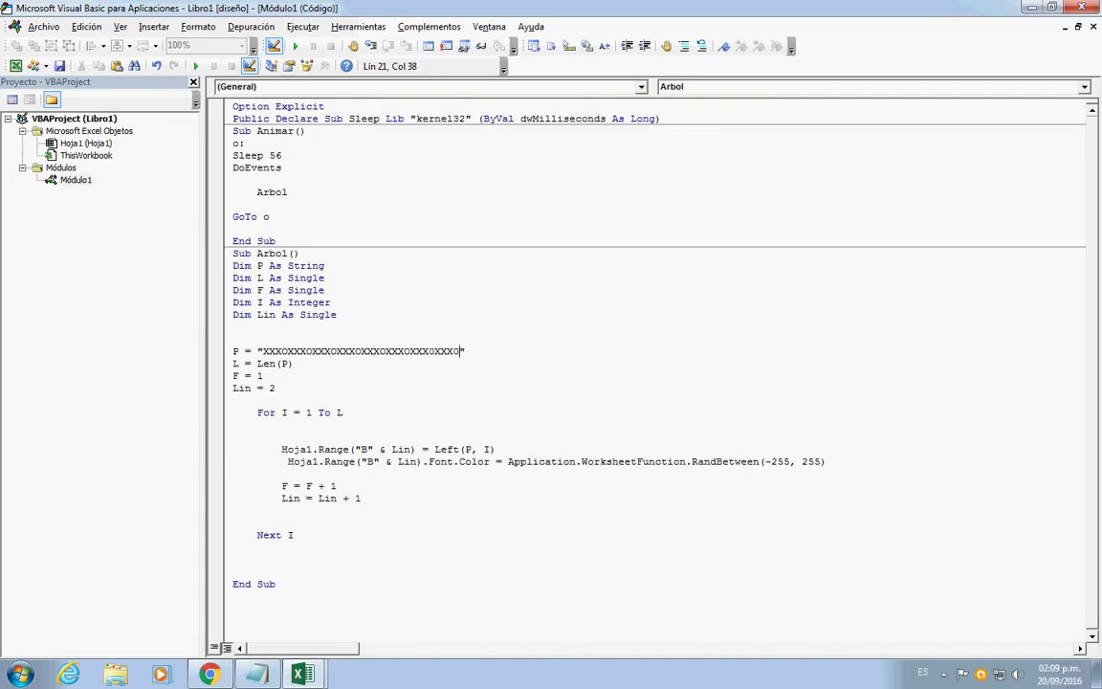
key(alt+F11)
click(387, 75)
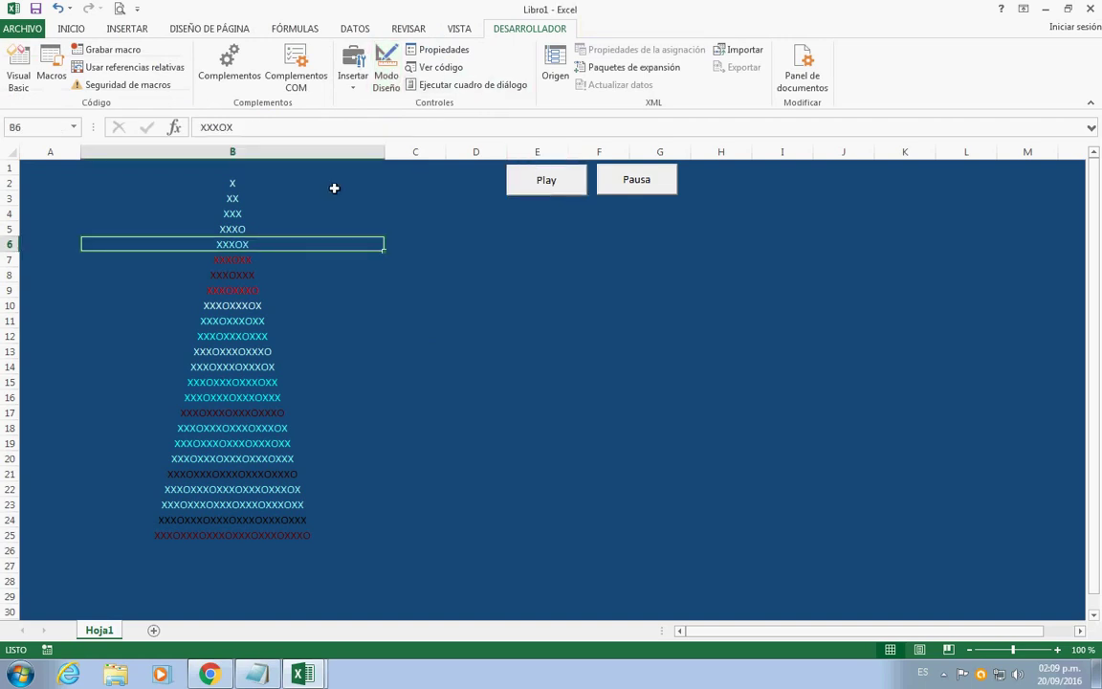
drag(282, 191, 279, 534)
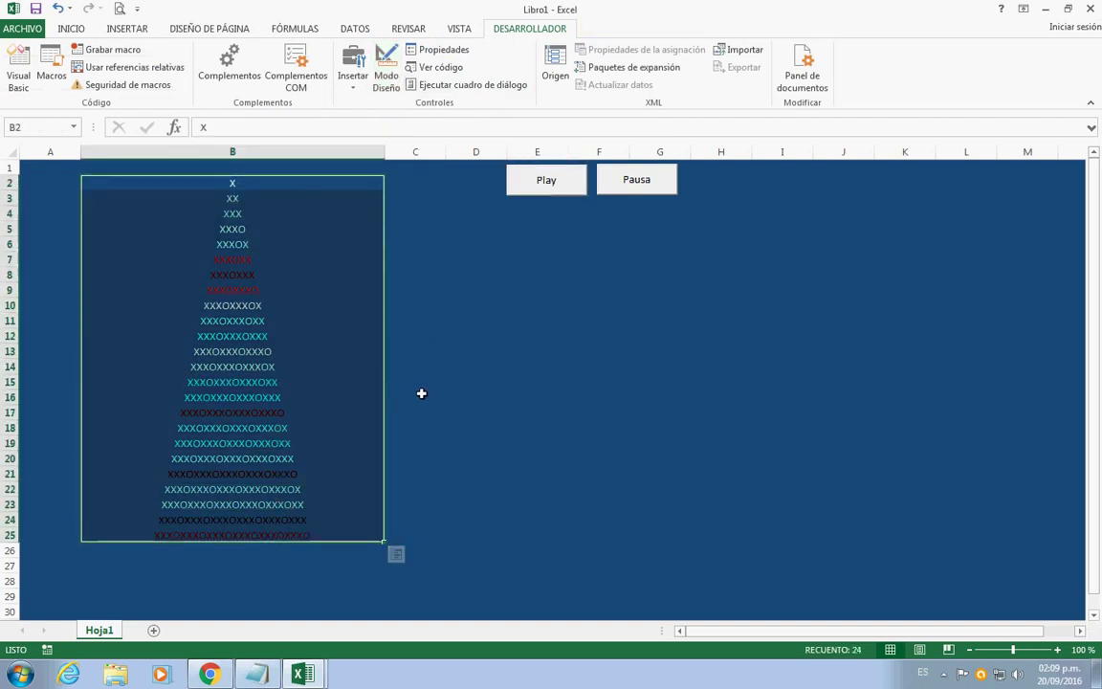
click(539, 367)
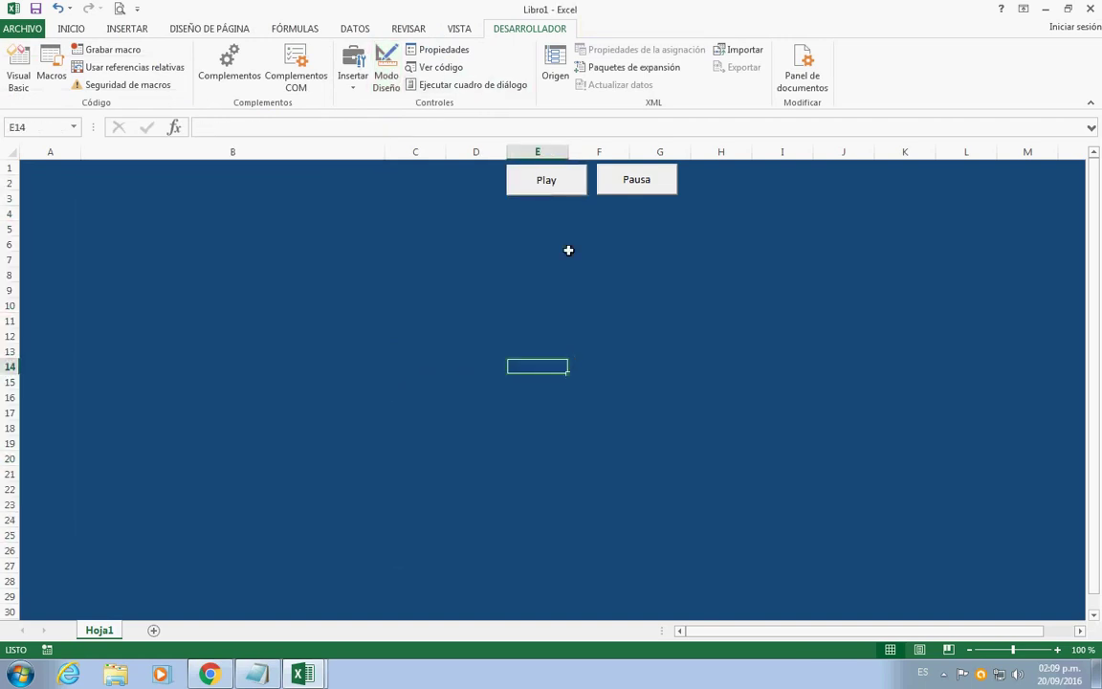
- Clear column B, shorten the X/O pattern string, and re-test the animation
click(564, 182)
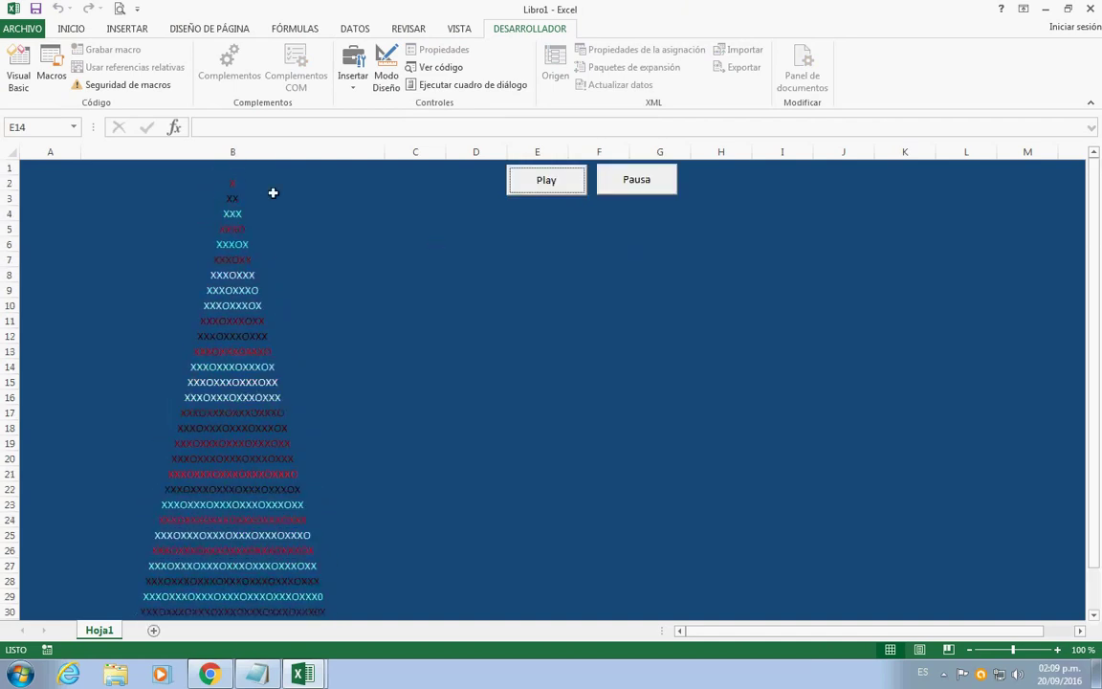
click(651, 182)
click(284, 155)
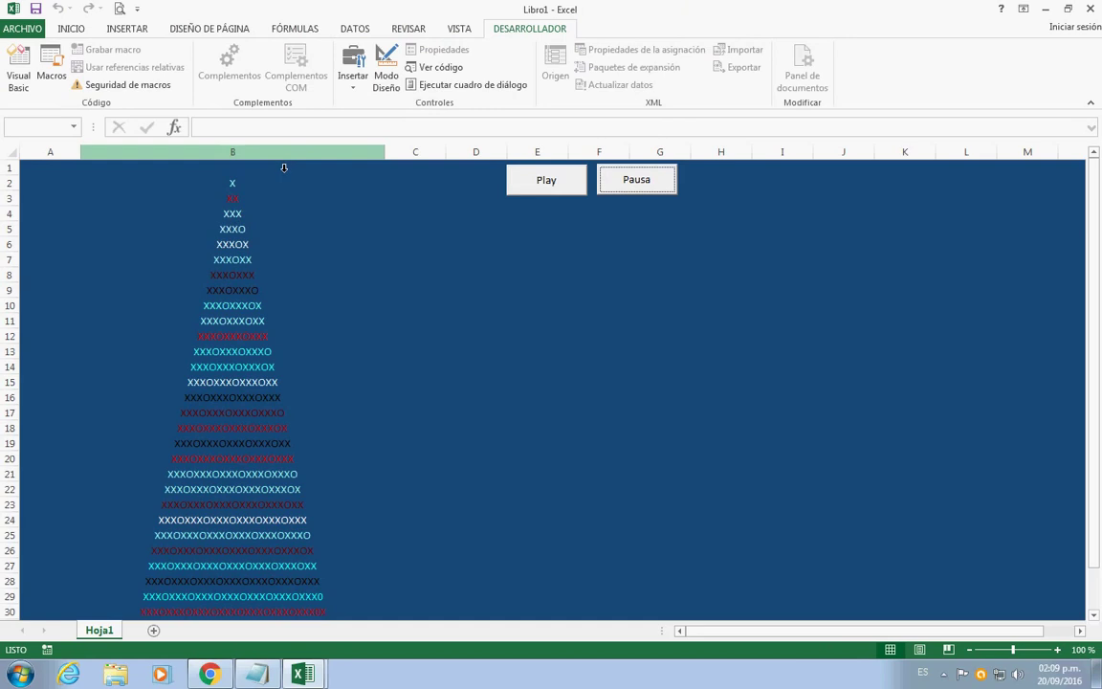
key(Delete)
click(229, 259)
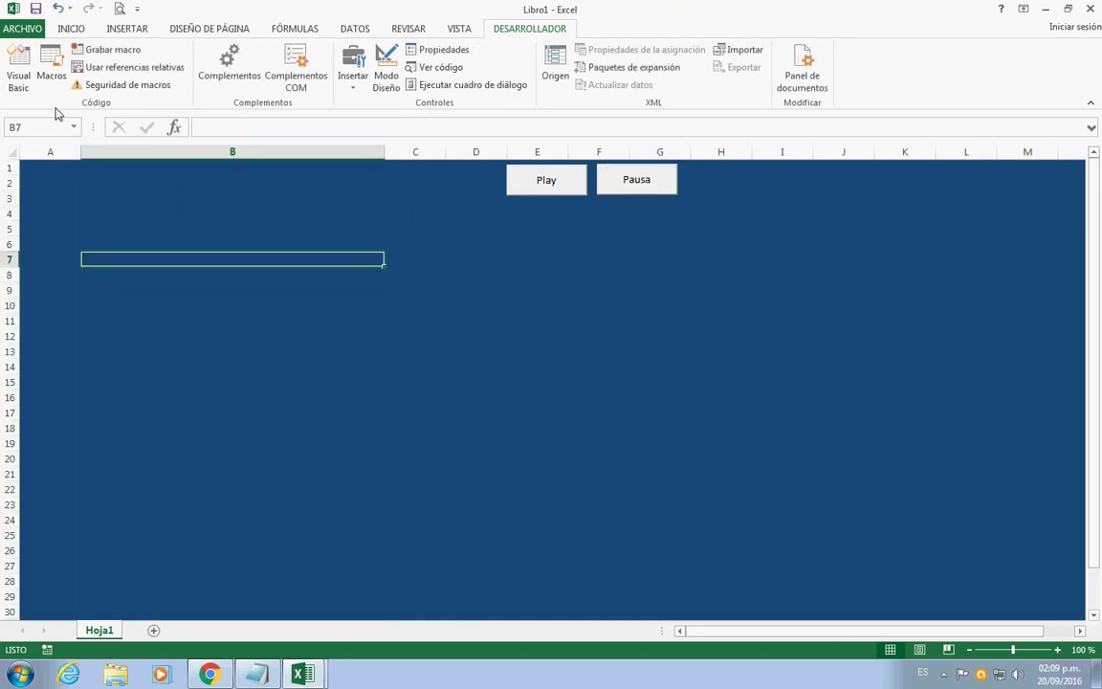
click(17, 78)
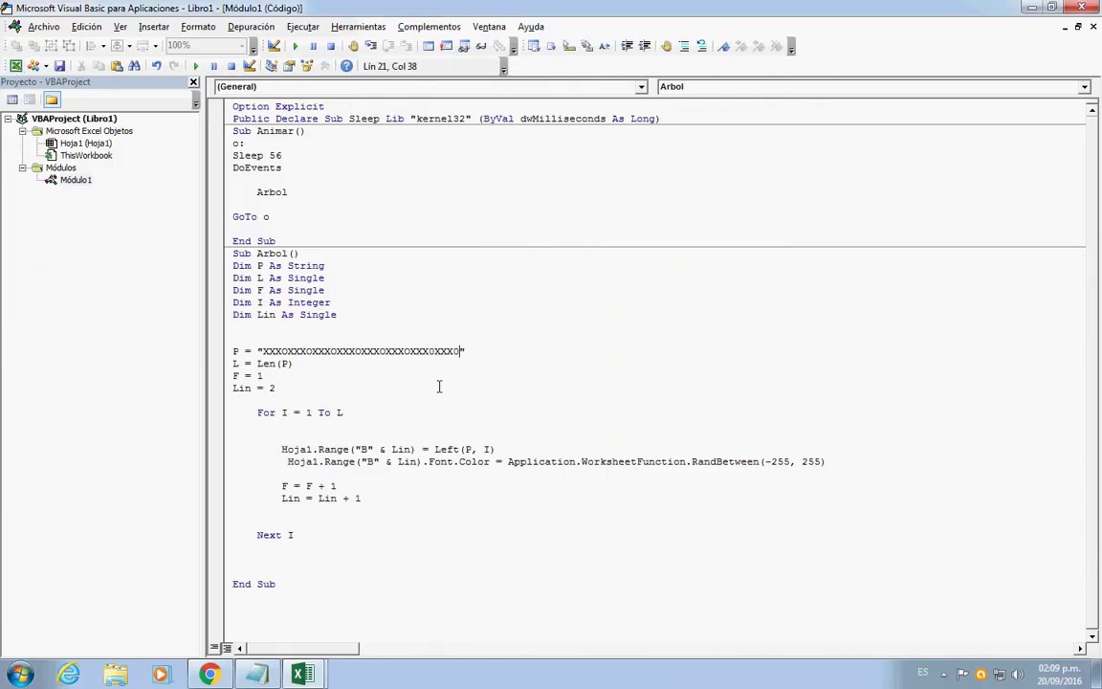
key(BackSpace)
key(BackSpace)
key(BackSpace)
key(alt+F11)
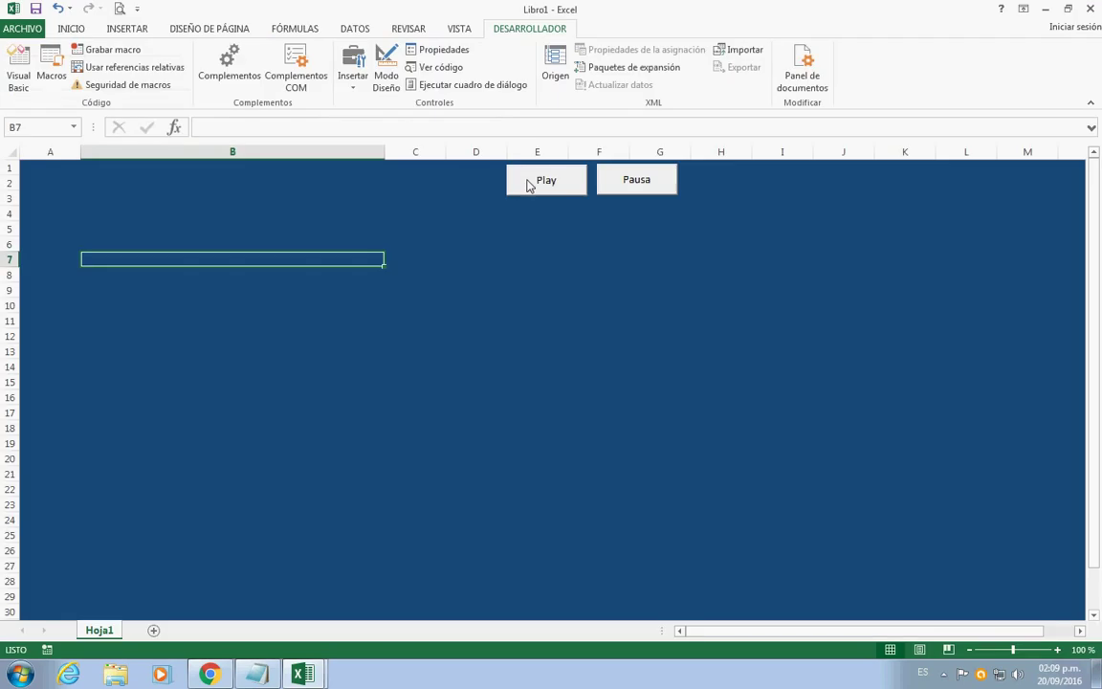
click(573, 191)
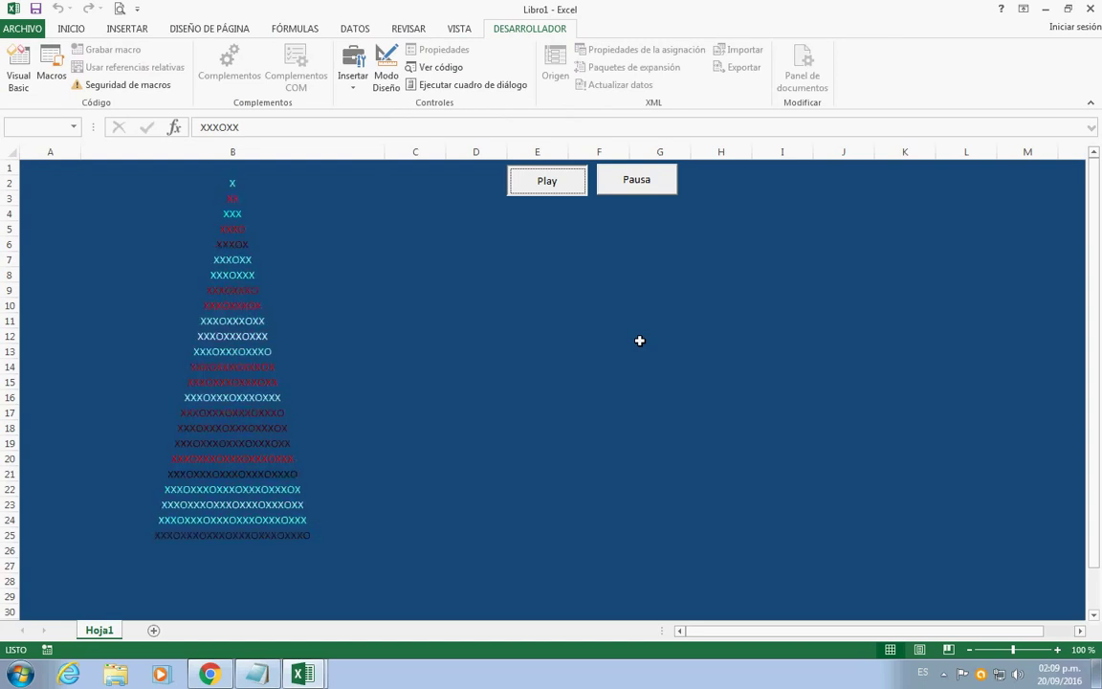
click(636, 191)
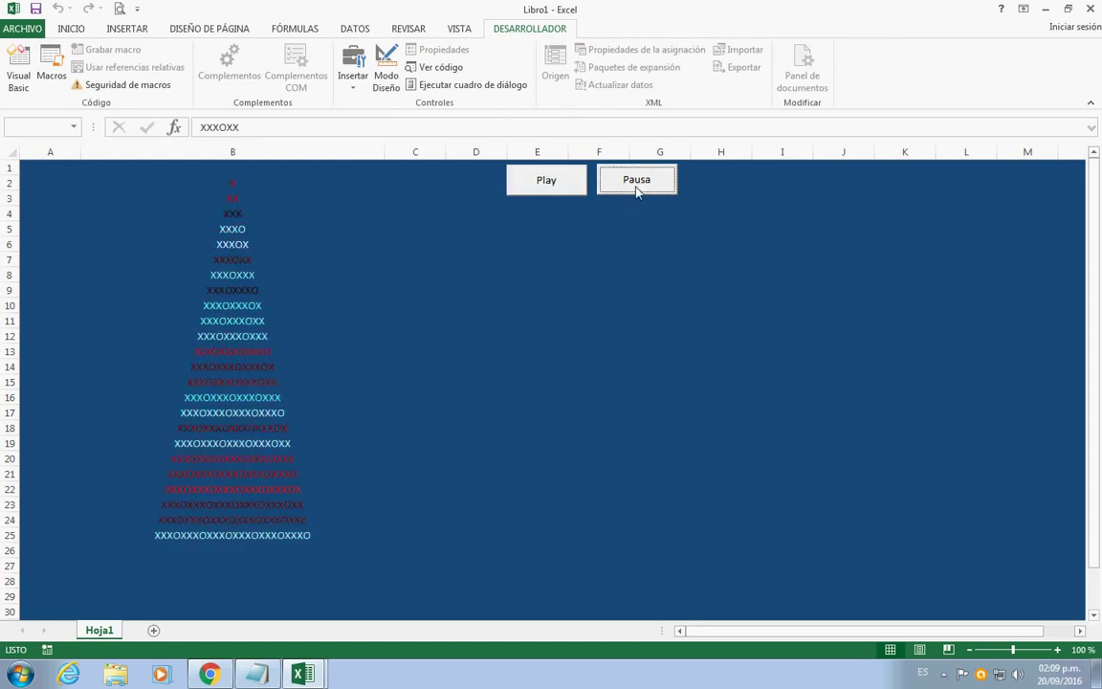
- Recheck the code and re-run the animation until the tree ends at row 29
click(18, 69)
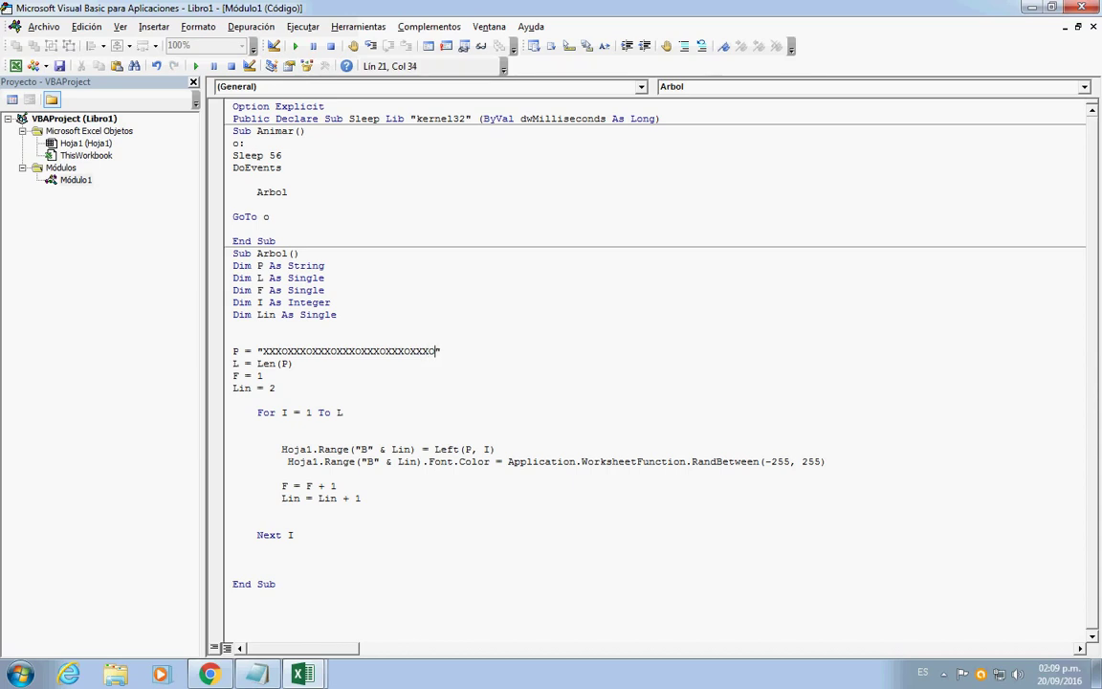
key(alt+F11)
click(569, 191)
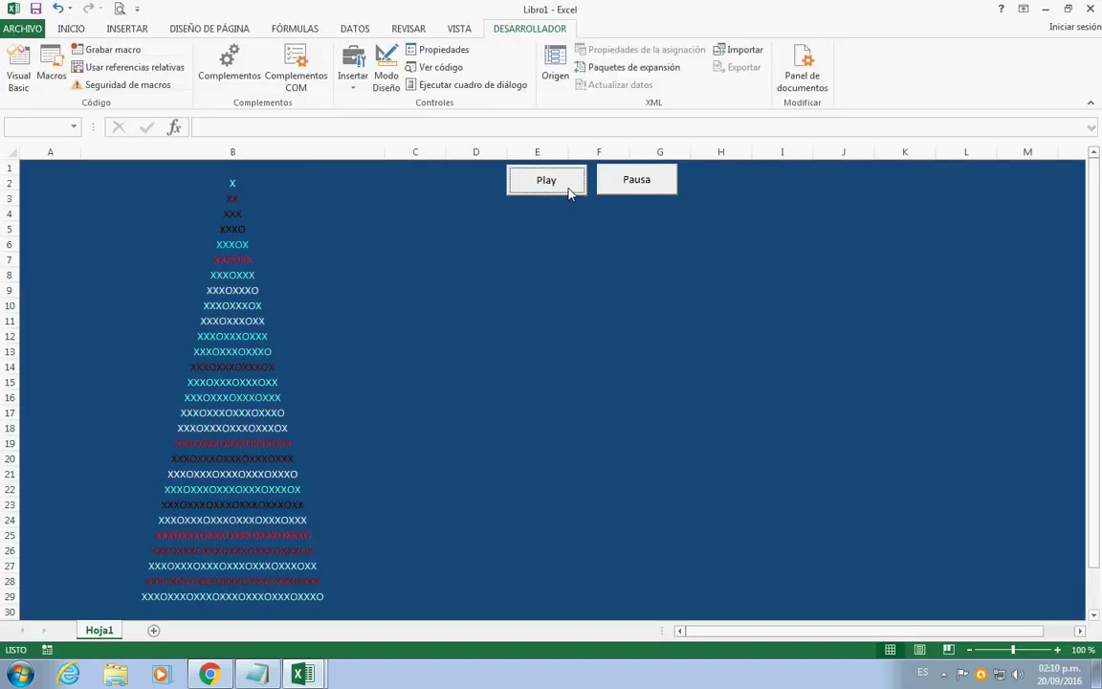
click(631, 187)
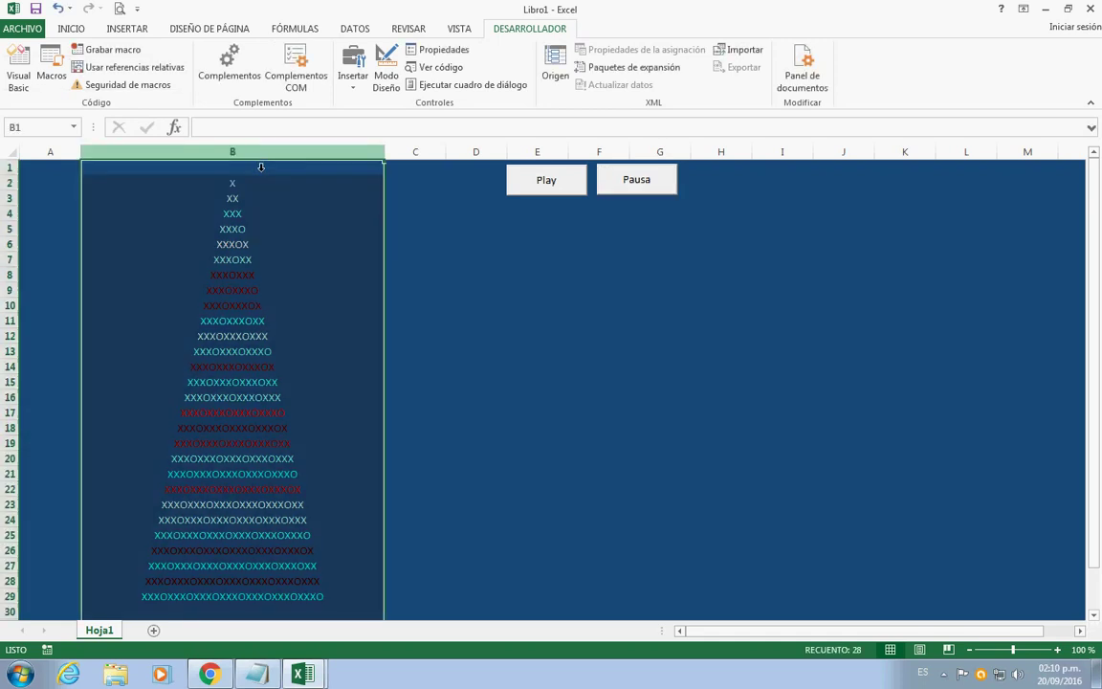
click(537, 192)
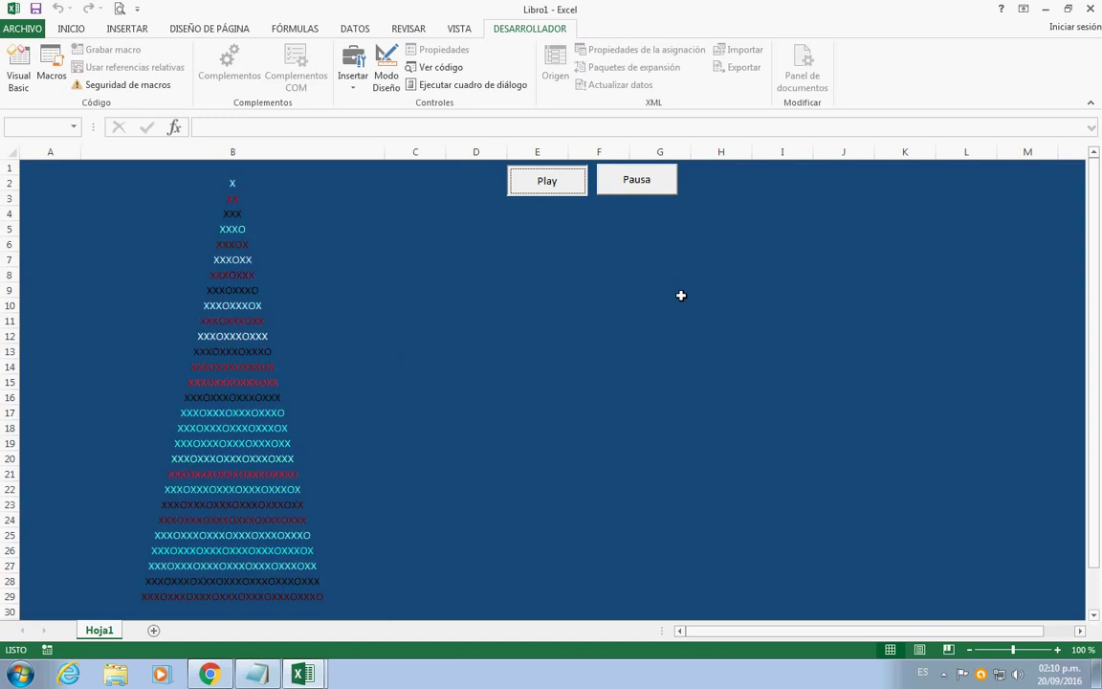
click(662, 180)
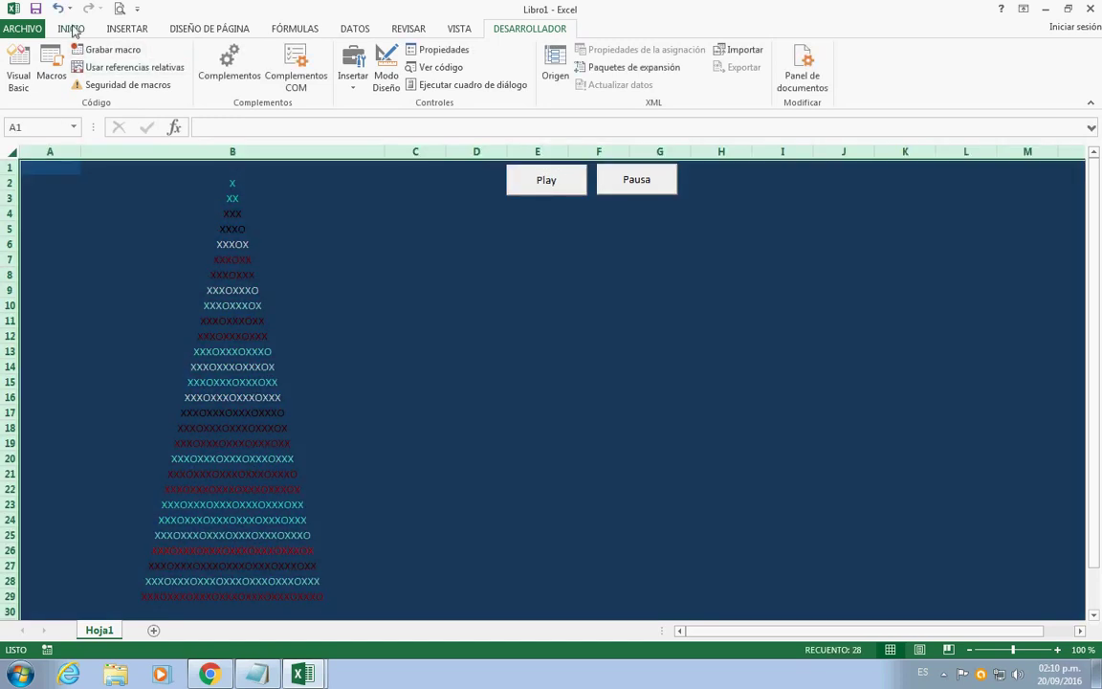
- Fill every cell of the sheet with black and start the animation
click(77, 30)
click(246, 80)
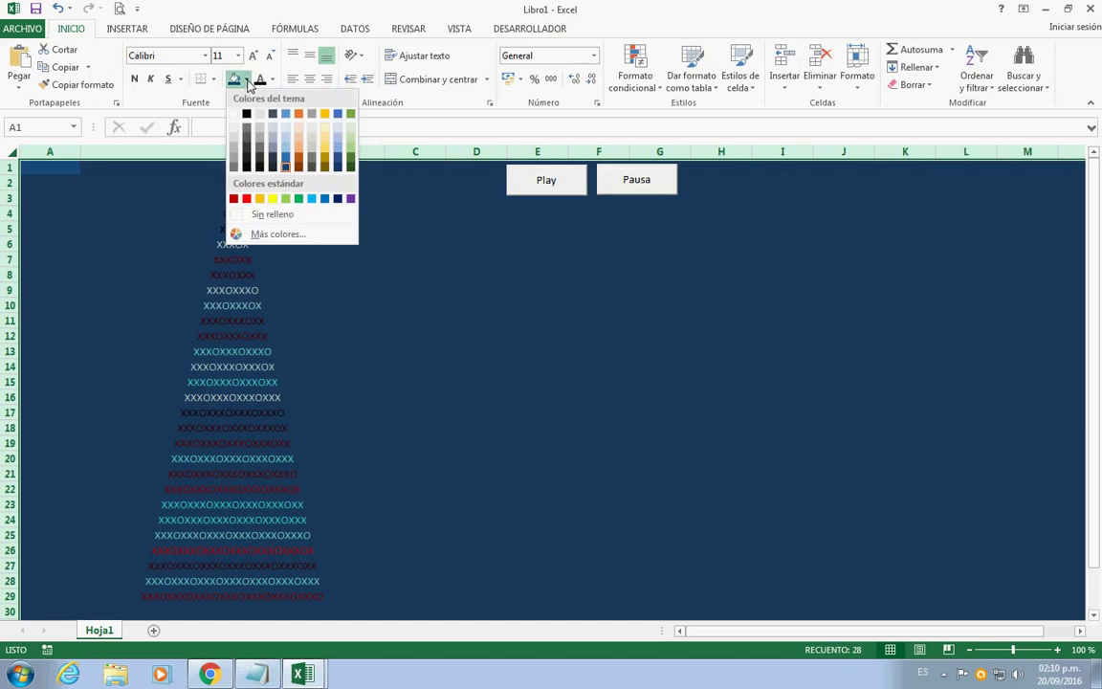
click(246, 114)
click(415, 274)
click(523, 188)
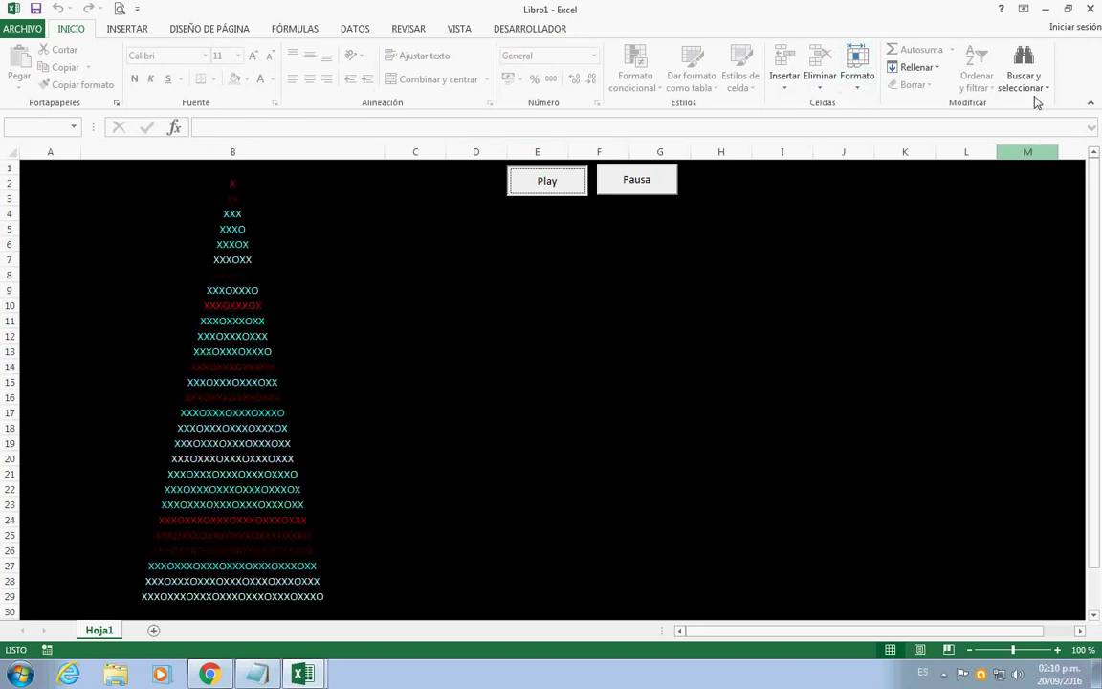
- Collapse the ribbon and make row 1 taller to push the tree down
click(1090, 102)
click(610, 253)
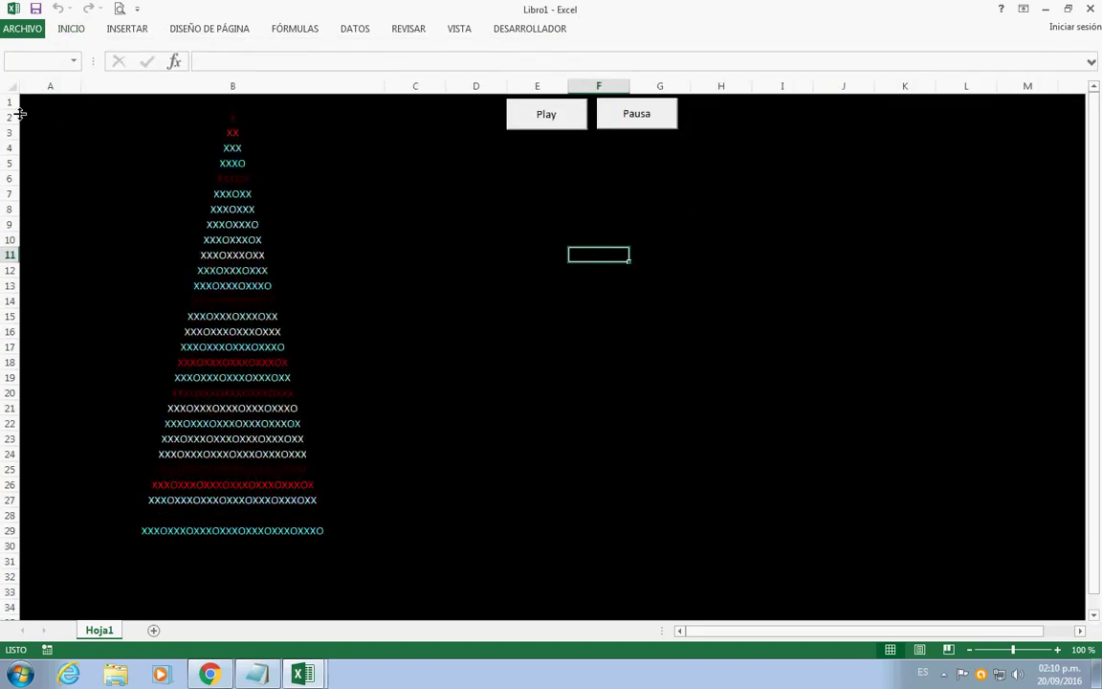
drag(20, 112, 25, 148)
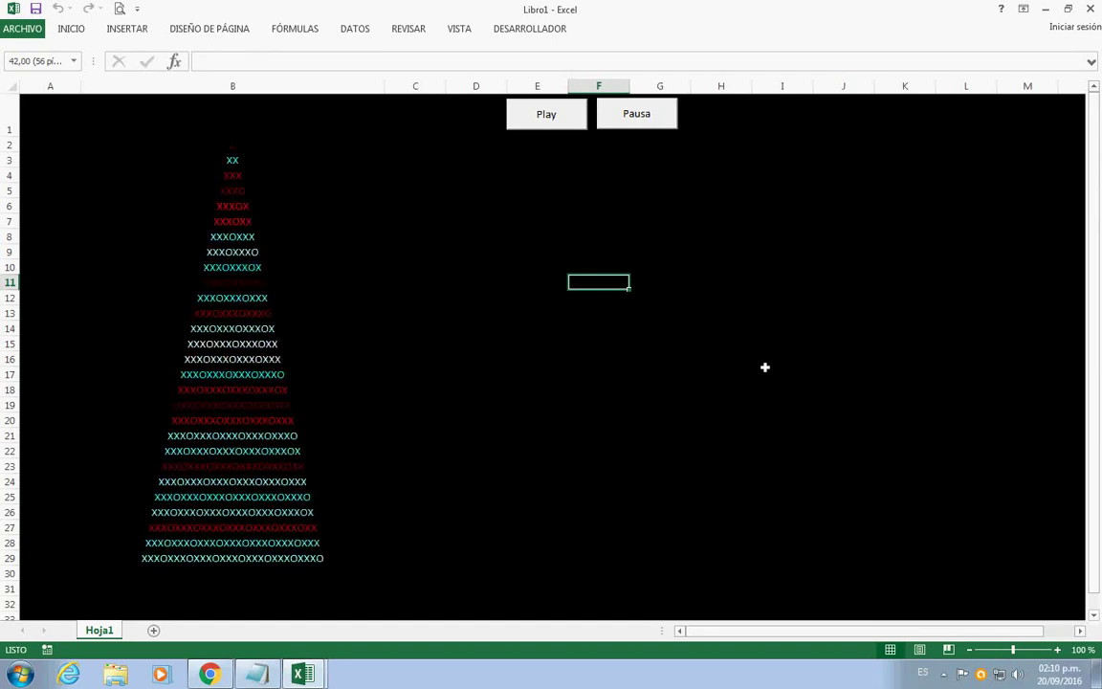
click(257, 674)
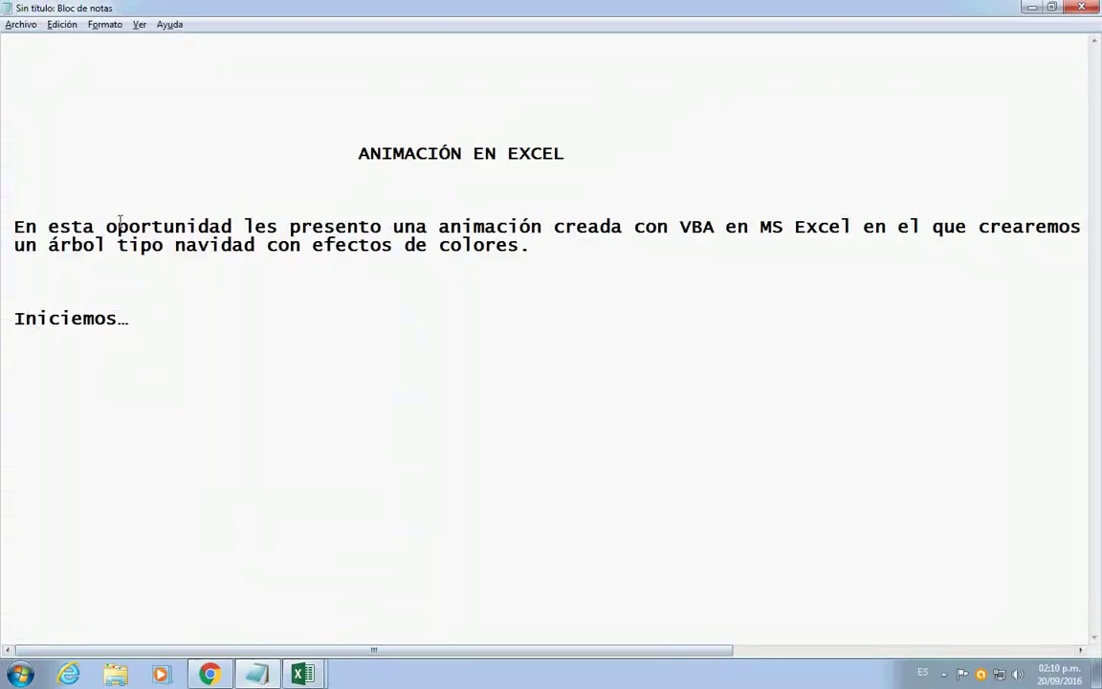
- Select the intro paragraph through 'Iniciemos…' and begin typing 'ES' over it
drag(23, 202, 186, 333)
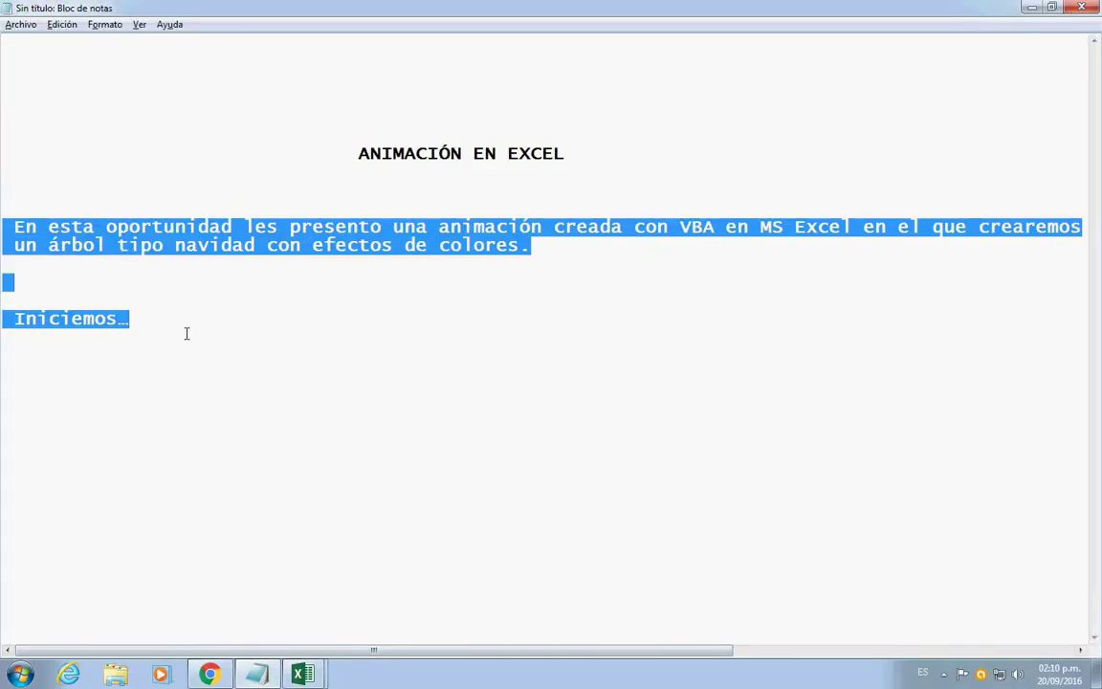
text(ES)
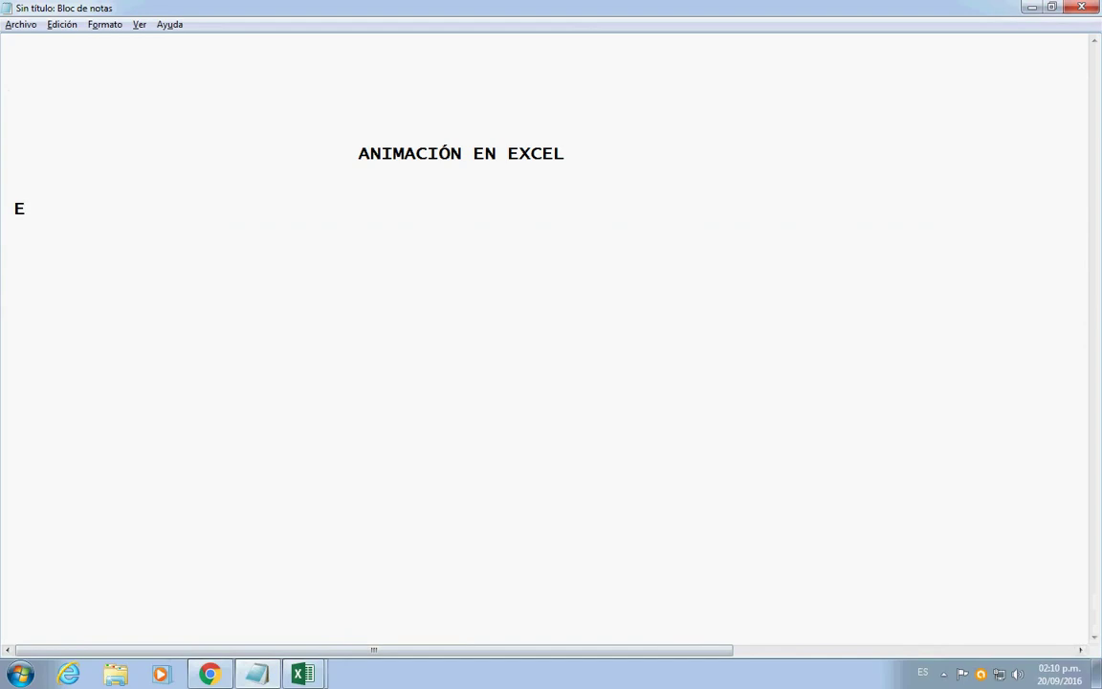